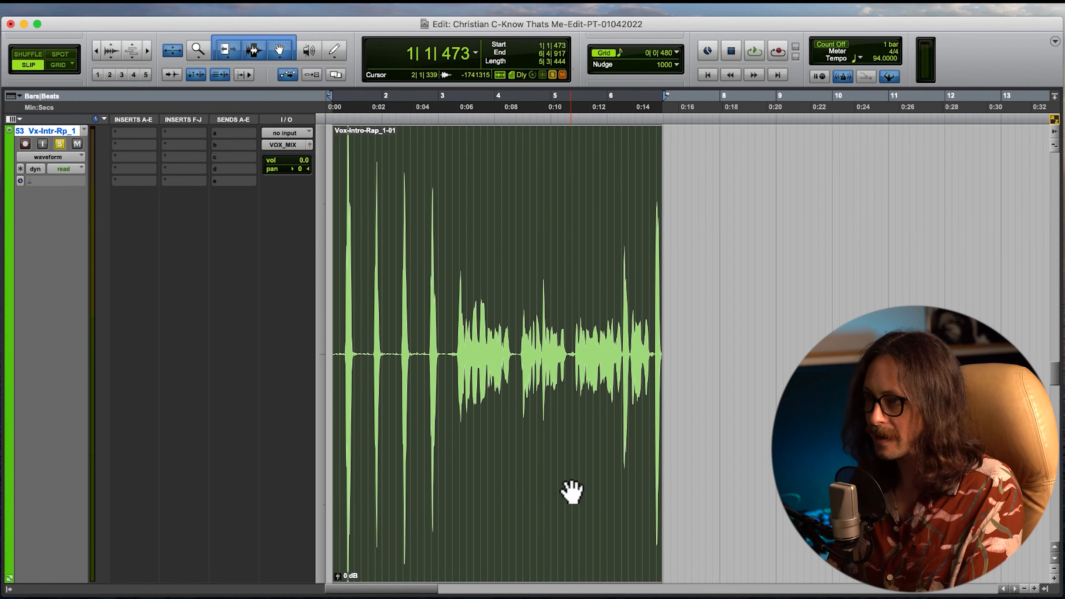
Step: Split the intro rap clip after its first vocal burst, at 1|3|549, and set the first piece's clip gain to -3.0 dB
{"action": "key", "text": "e"}
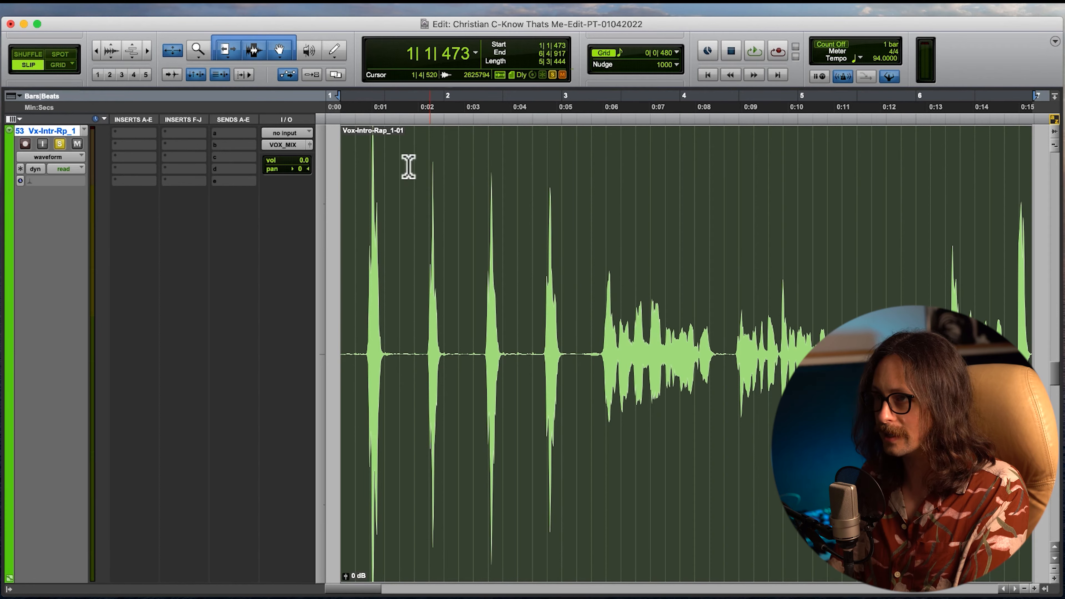
{"action": "key", "text": "r"}
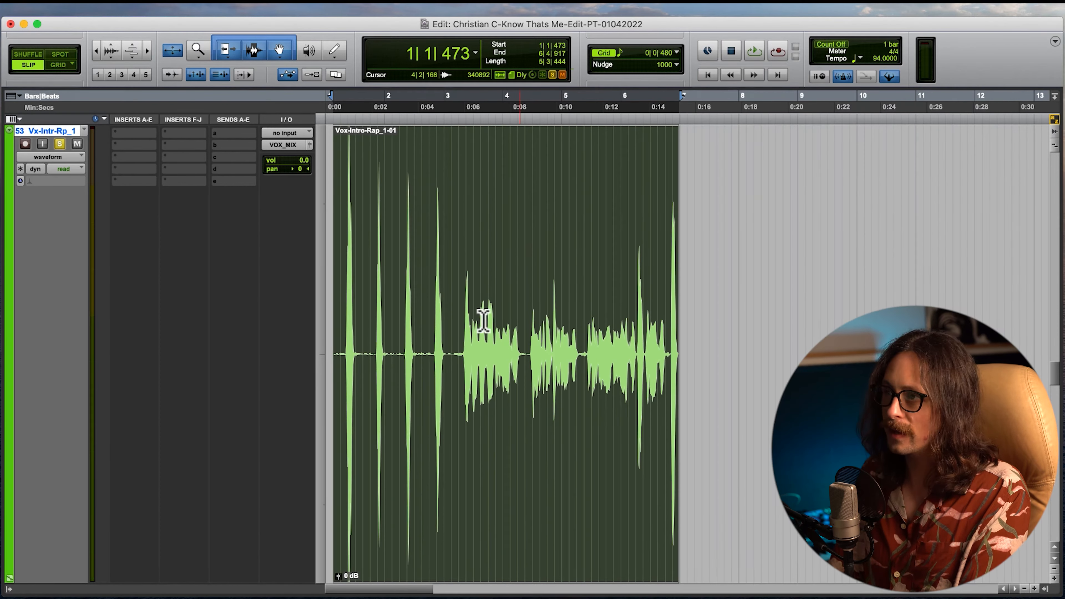
{"action": "left_click", "coordinate": [459, 349]}
{"action": "key", "text": "t"}
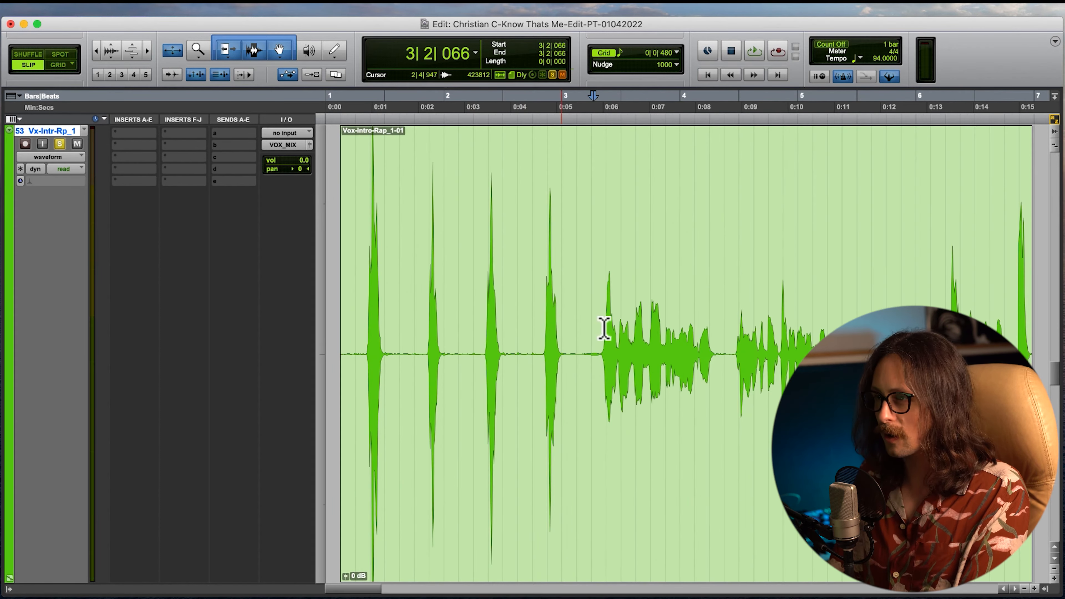
{"action": "left_click", "coordinate": [402, 357]}
{"action": "key", "text": "b"}
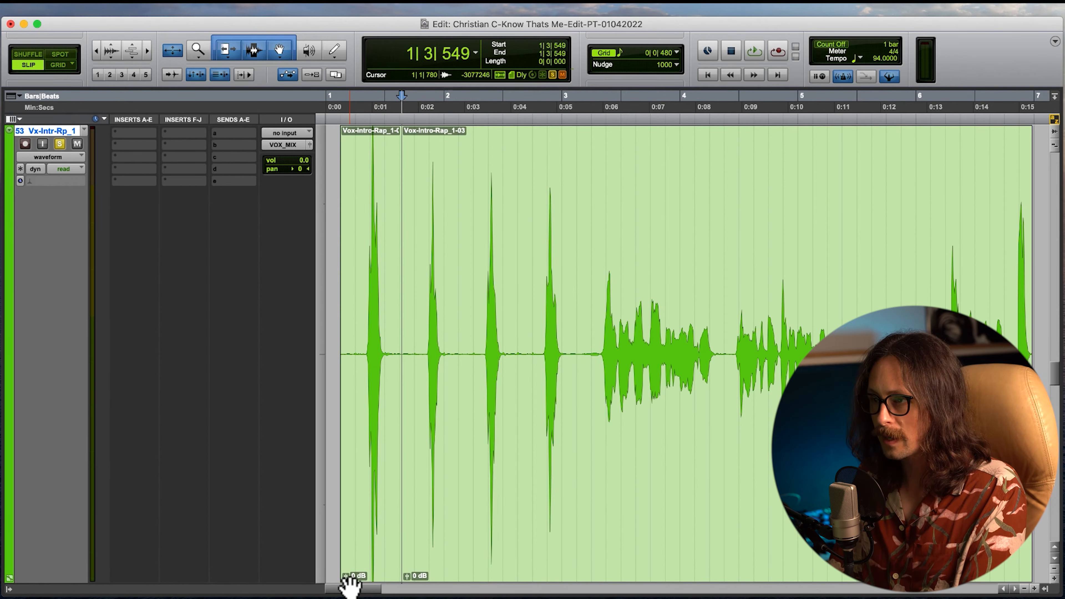
{"action": "left_click_drag", "start_coordinate": [350, 581], "coordinate": [350, 596]}
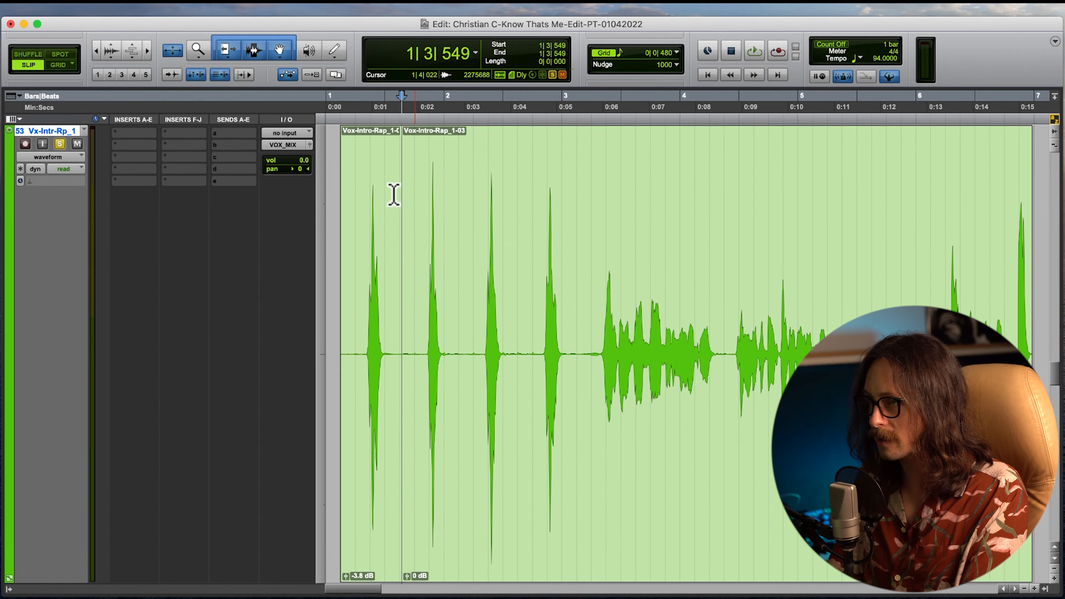
{"action": "left_click_drag", "start_coordinate": [346, 576], "coordinate": [348, 526]}
Step: Split the intro rap clip in the gap before the quieter rap section, at 3|1|680
{"action": "left_click", "coordinate": [584, 355]}
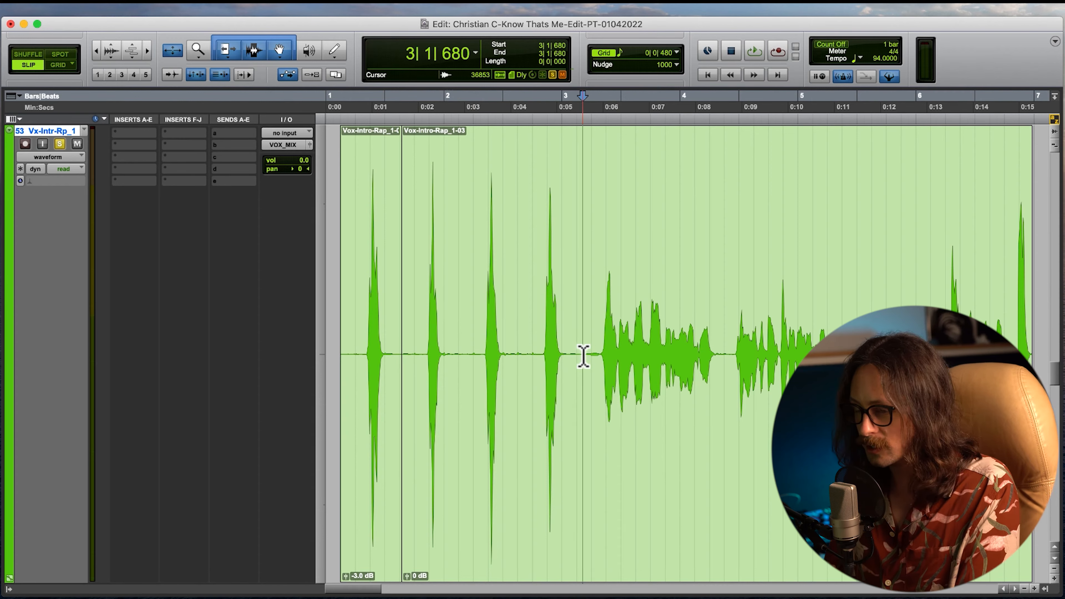
{"action": "key", "text": "r"}
{"action": "key", "text": "t"}
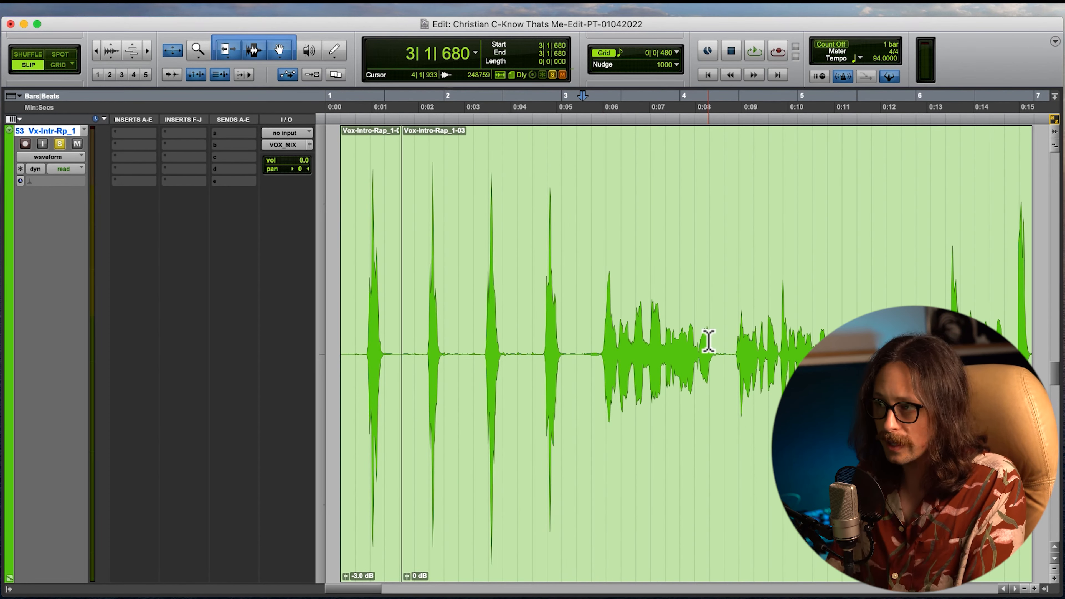
{"action": "key", "text": "b"}
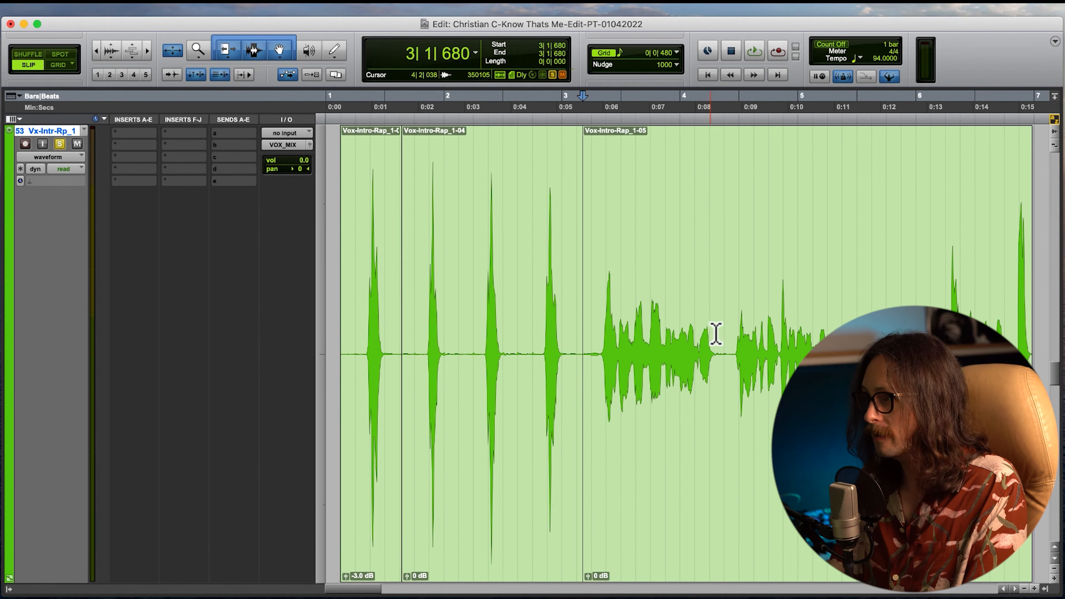
Step: Split the intro rap clip in the gap just before the final loud peak, at 6|4|384
{"action": "key", "text": "r"}
{"action": "left_click", "coordinate": [628, 330]}
{"action": "key", "text": "t"}
{"action": "key", "text": "t"}
{"action": "key", "text": "t"}
{"action": "key", "text": "r"}
{"action": "key", "text": "r"}
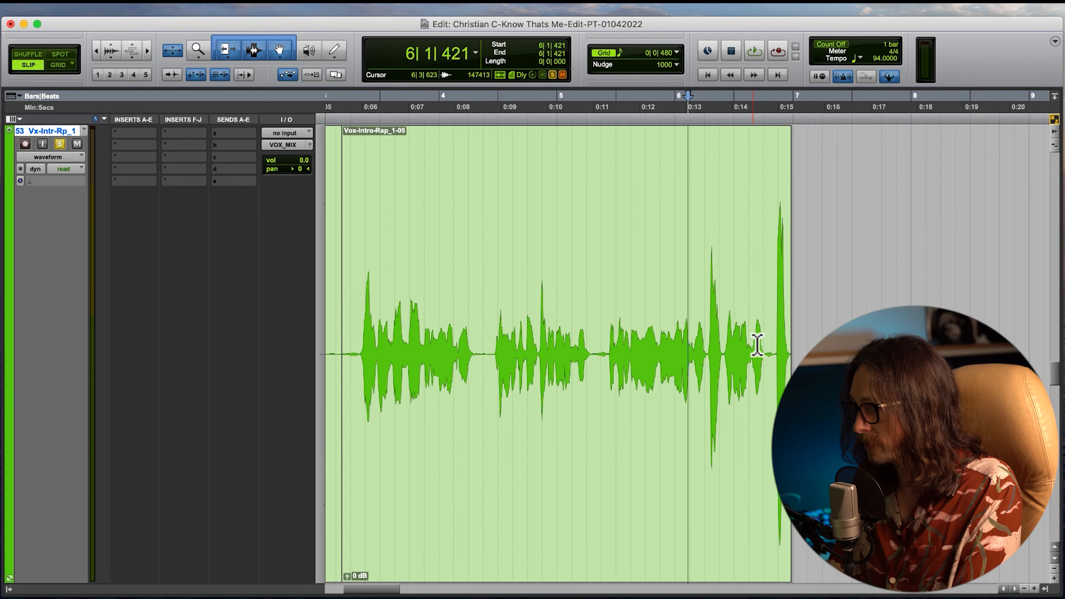
{"action": "left_click", "coordinate": [775, 330]}
{"action": "key", "text": "t"}
{"action": "key", "text": "t"}
{"action": "key", "text": "t"}
{"action": "key", "text": "t"}
{"action": "left_click", "coordinate": [701, 344]}
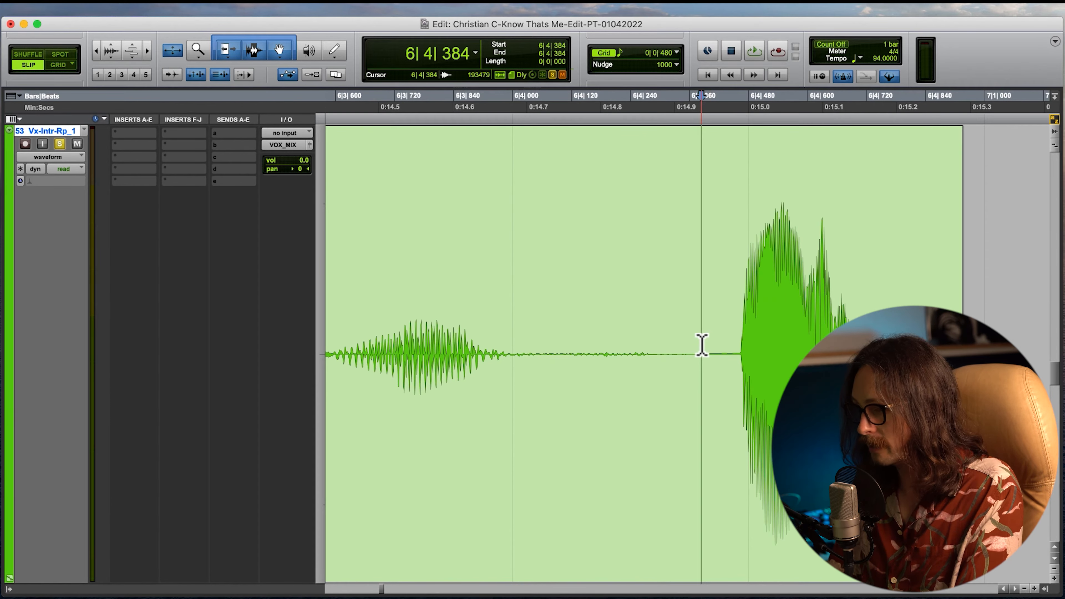
{"action": "key", "text": "r"}
{"action": "key", "text": "r"}
{"action": "key", "text": "r"}
{"action": "key", "text": "r"}
{"action": "key", "text": "r"}
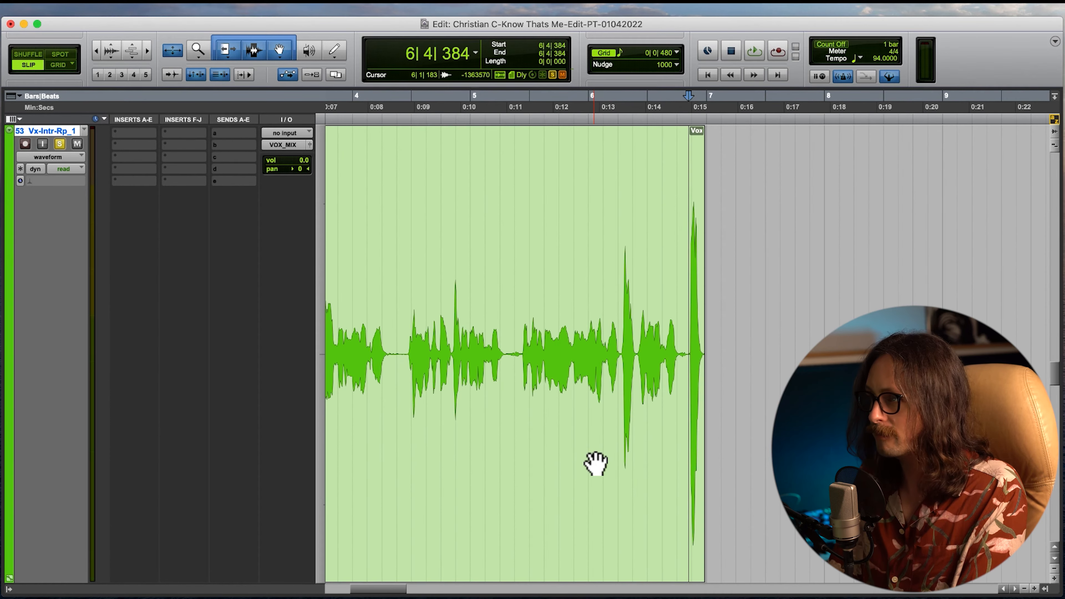
Step: Separate the quieter rap section from 3|1|680 to 6|2|111 and raise its clip gain to +5.7 dB
{"action": "left_click_drag", "start_coordinate": [637, 332], "coordinate": [454, 335]}
{"action": "key", "text": "b"}
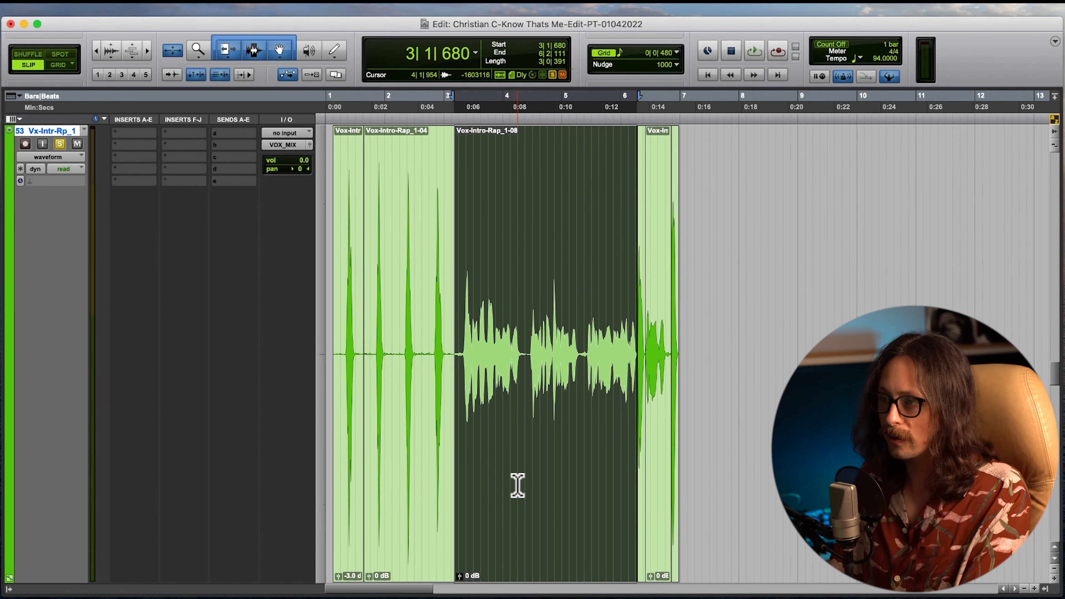
{"action": "left_click_drag", "start_coordinate": [460, 575], "coordinate": [479, 487]}
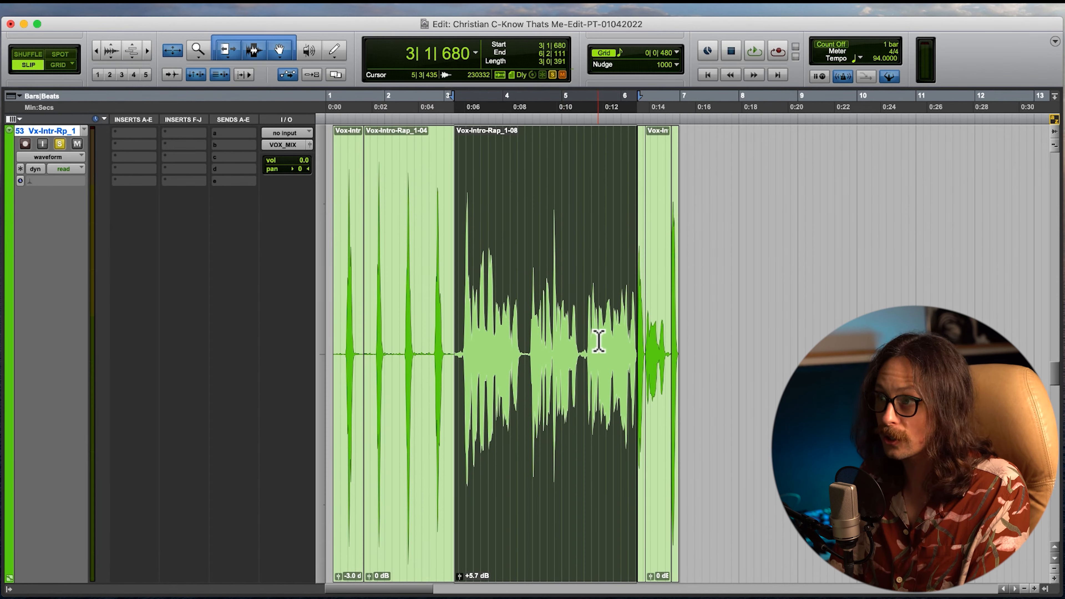
Step: Raise the clip gain of the short phrase between 6|2|636 and 6|4|384 to +2.9 dB
{"action": "left_click", "coordinate": [659, 352]}
{"action": "key", "text": "super+bracketright"}
{"action": "key", "text": "super+bracketright"}
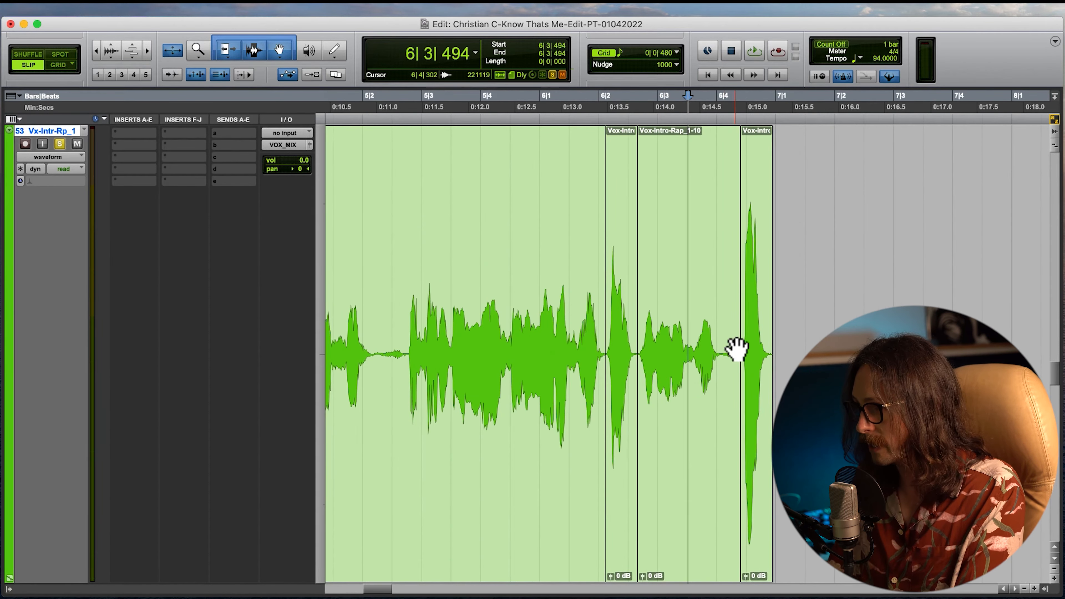
{"action": "key", "text": "t"}
{"action": "left_click", "coordinate": [703, 433]}
{"action": "key", "text": "e"}
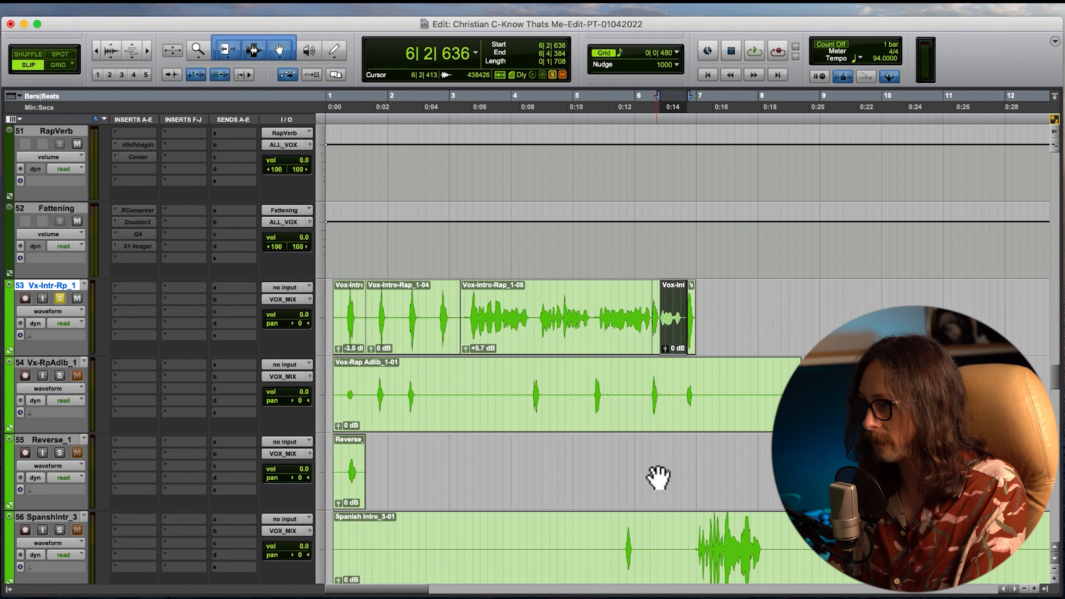
{"action": "key", "text": "e"}
{"action": "key", "text": "e"}
{"action": "key", "text": "e"}
{"action": "key", "text": "e"}
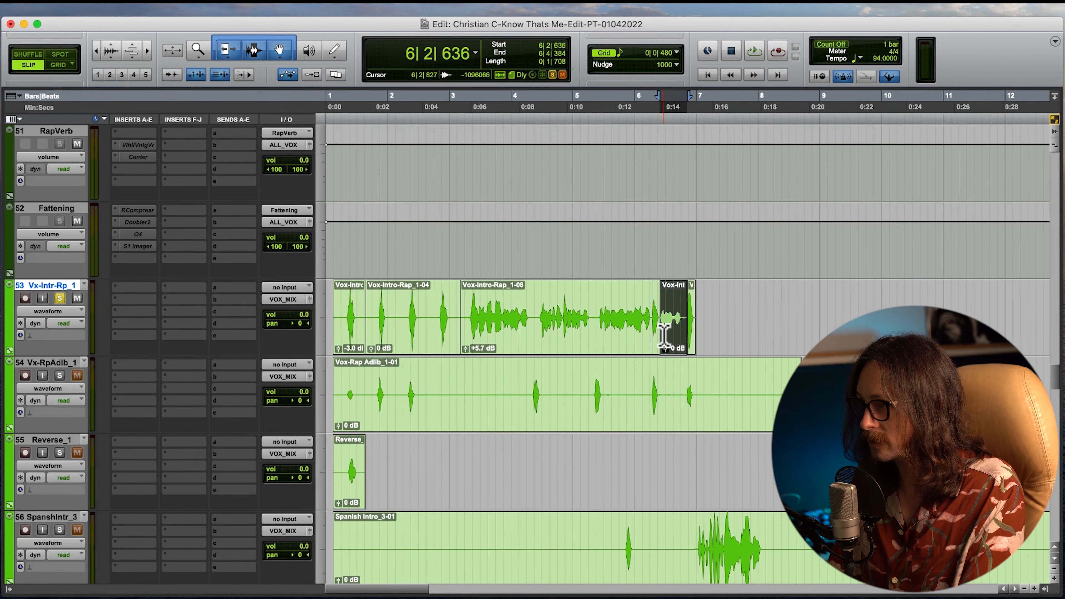
{"action": "left_click_drag", "start_coordinate": [665, 348], "coordinate": [669, 319]}
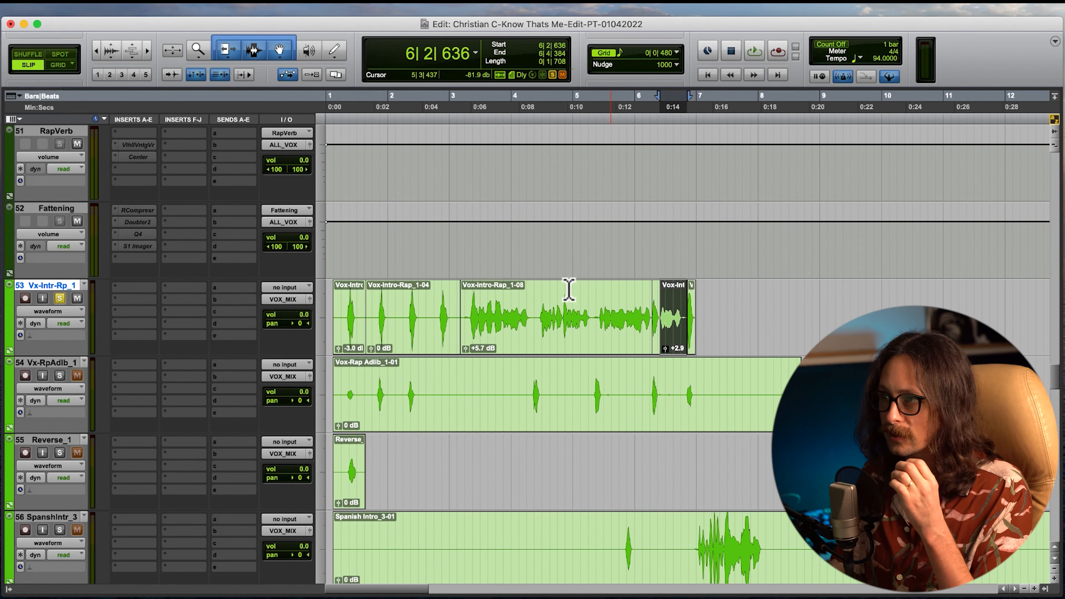
Step: Select all the intro rap clips and inspect the low-level noise between phrases with the waveform display temporarily enlarged
{"action": "left_click", "coordinate": [356, 336], "text": "shift"}
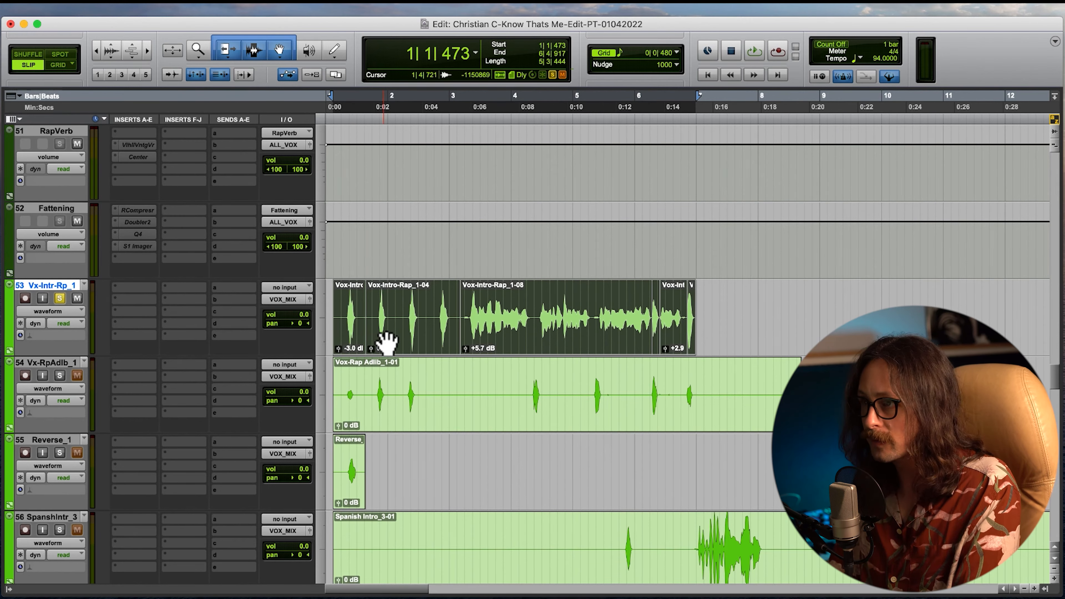
{"action": "key", "text": "ctrl+e"}
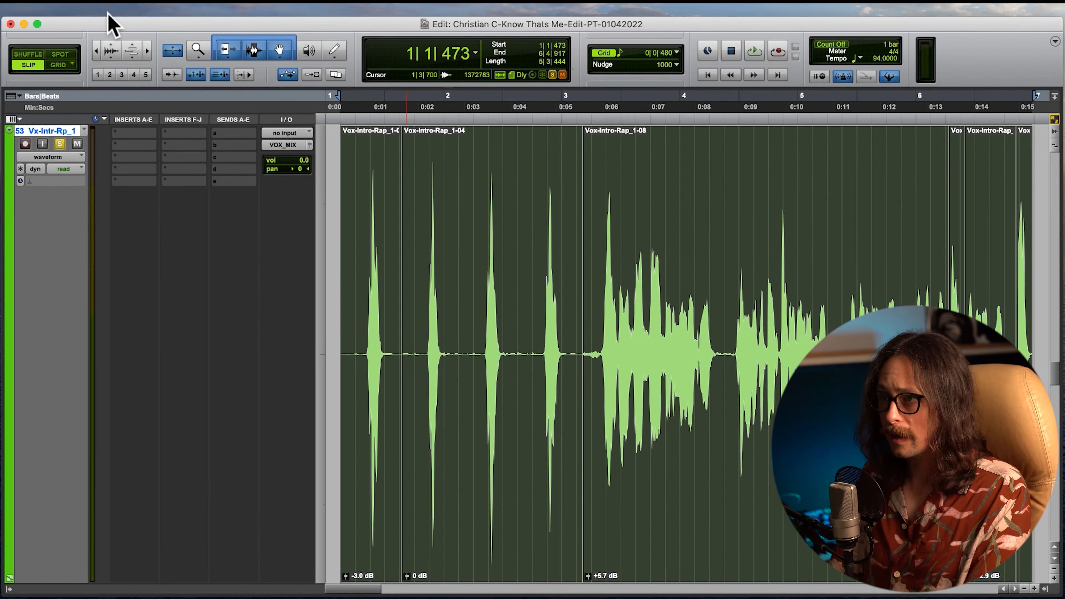
{"action": "left_click", "coordinate": [110, 44]}
{"action": "left_click", "coordinate": [110, 44]}
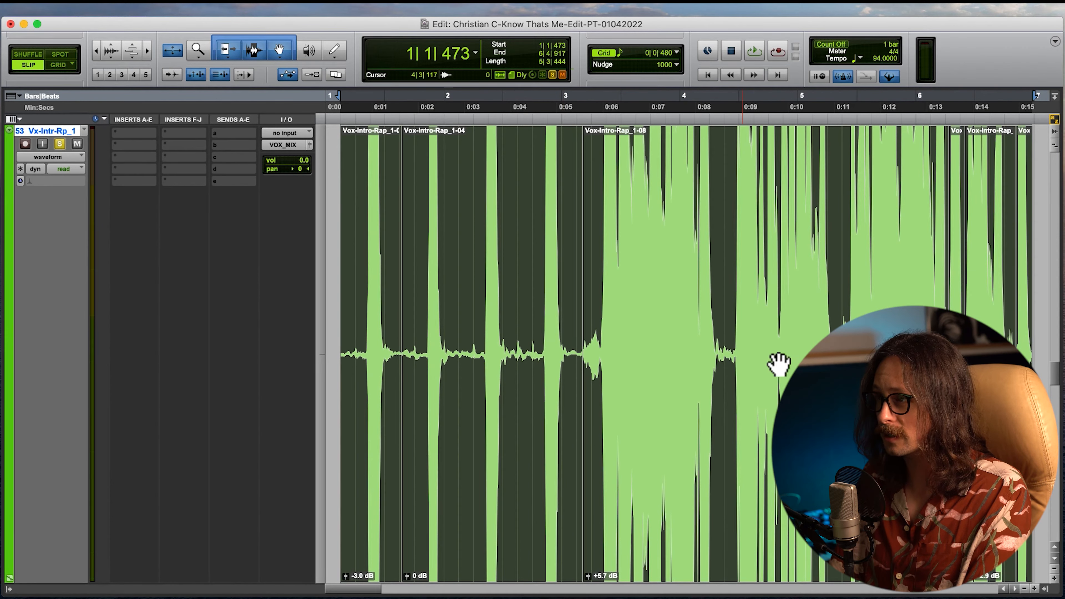
{"action": "left_click", "coordinate": [113, 57]}
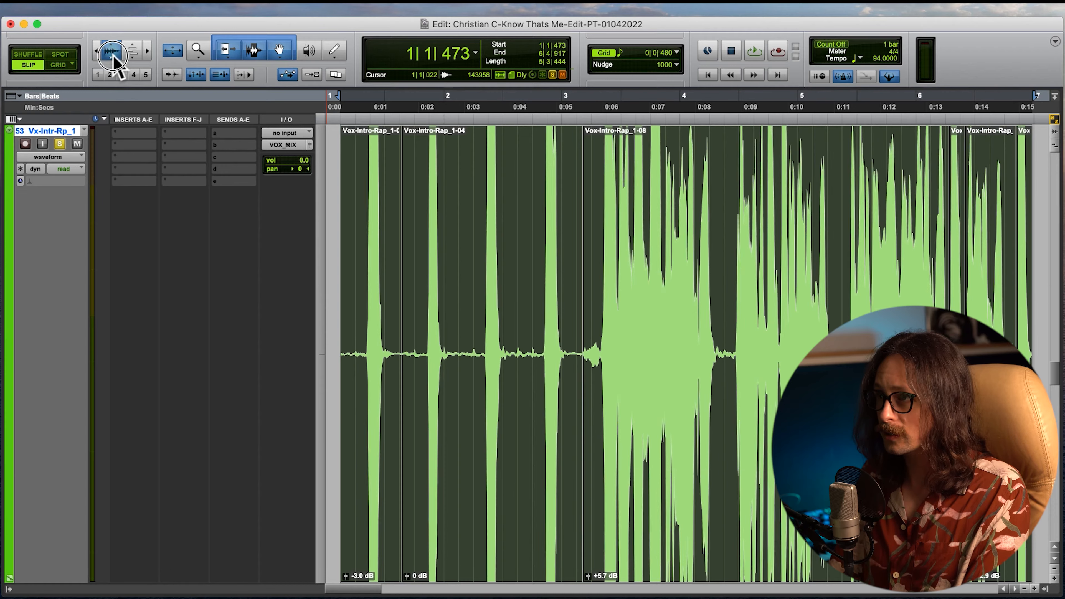
{"action": "left_click", "coordinate": [112, 56]}
{"action": "left_click", "coordinate": [113, 56]}
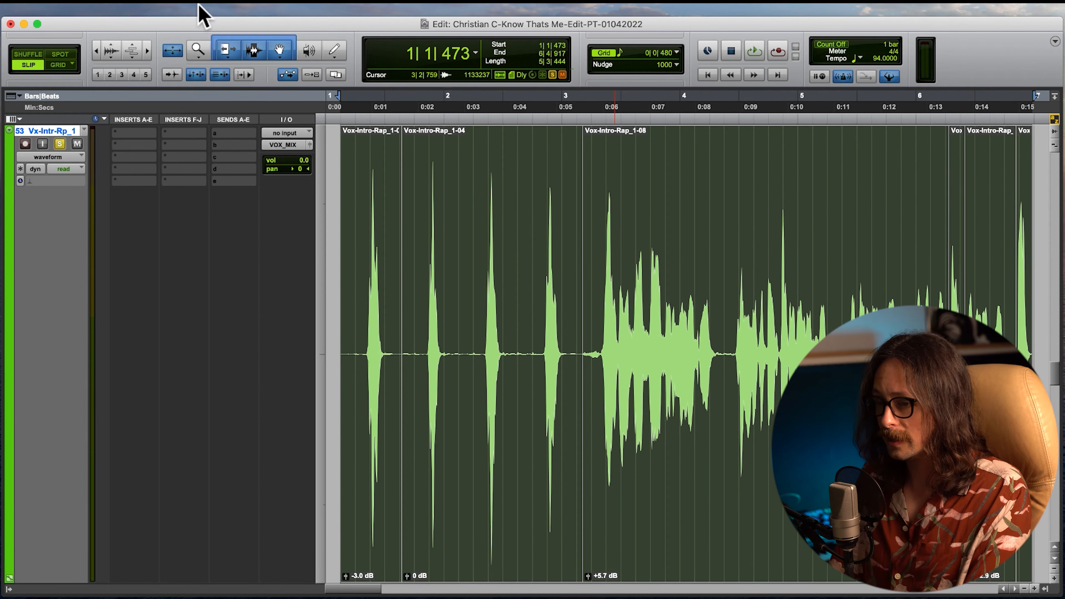
Step: Open Strip Silence for the selected clips and move its window away from the middle of the waveforms
{"action": "key", "text": "super+u"}
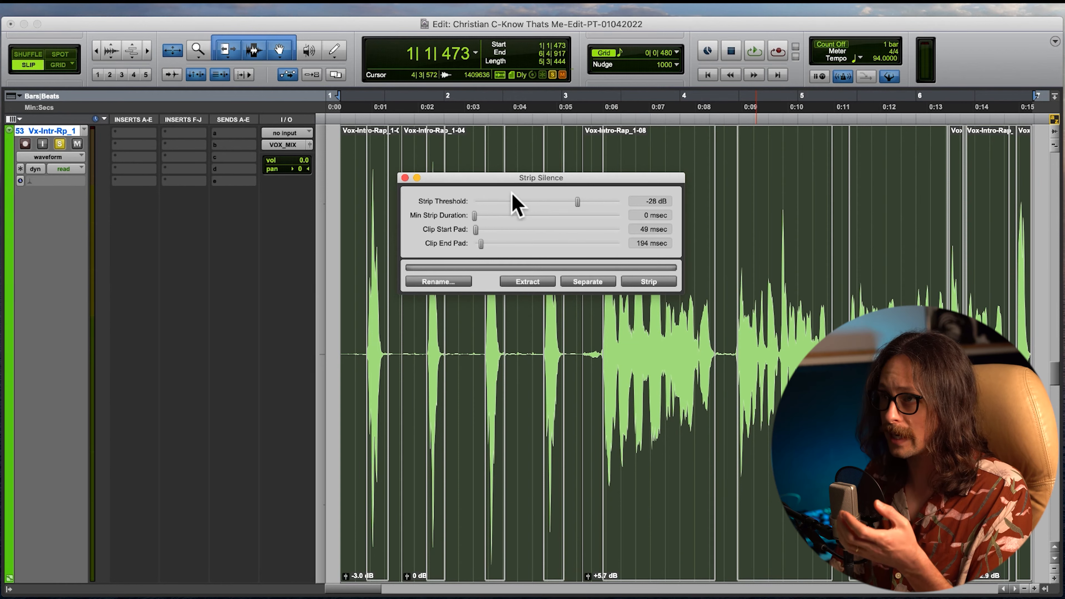
{"action": "left_click", "coordinate": [405, 178]}
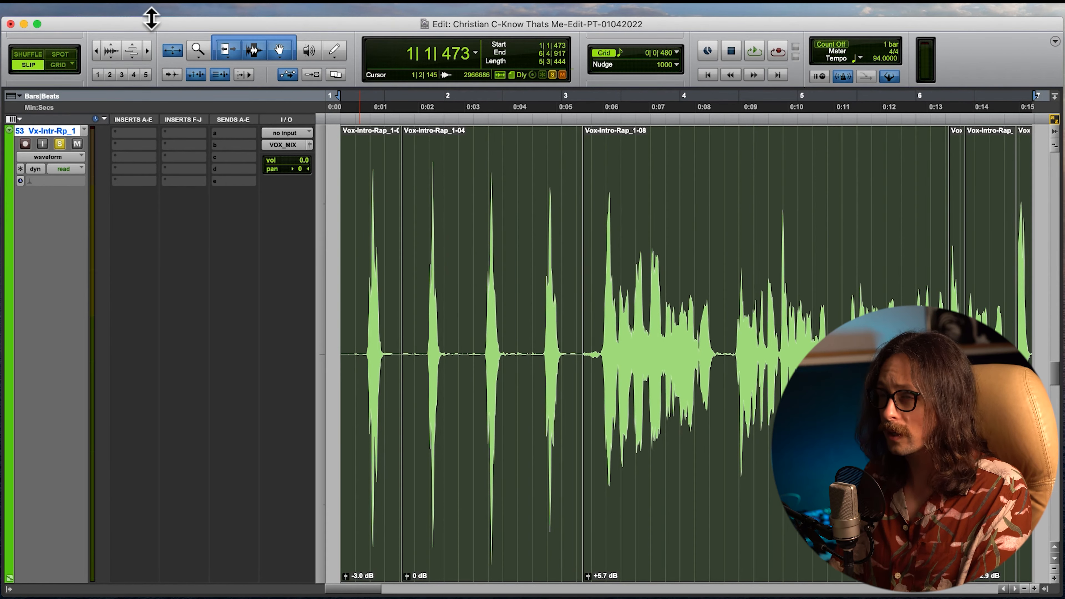
{"action": "left_click", "coordinate": [148, 8]}
{"action": "mouse_move", "coordinate": [126, 7]}
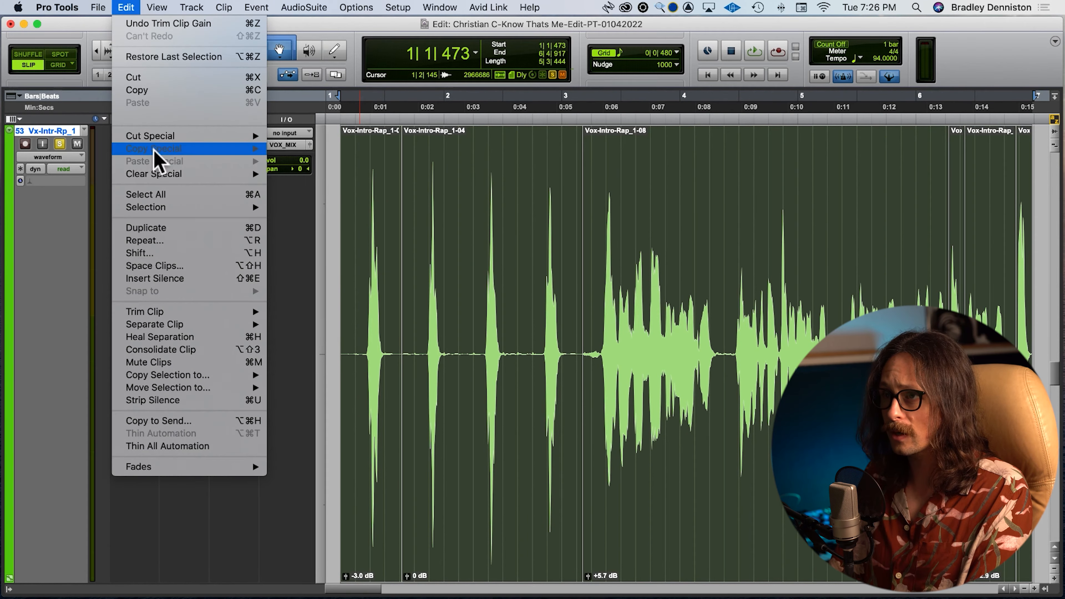
{"action": "mouse_move", "coordinate": [214, 329]}
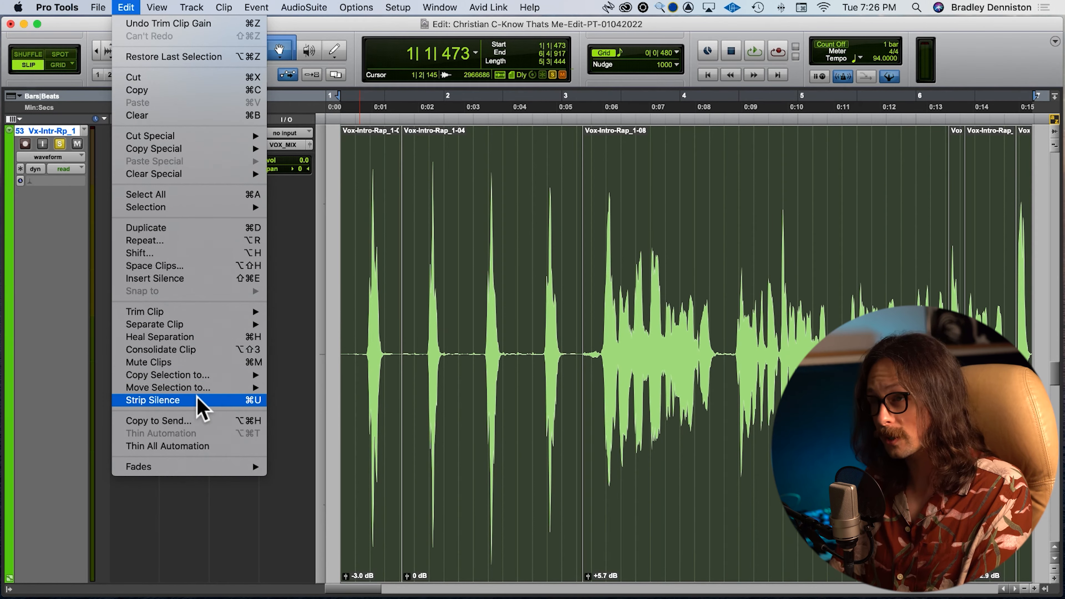
{"action": "left_click", "coordinate": [197, 400]}
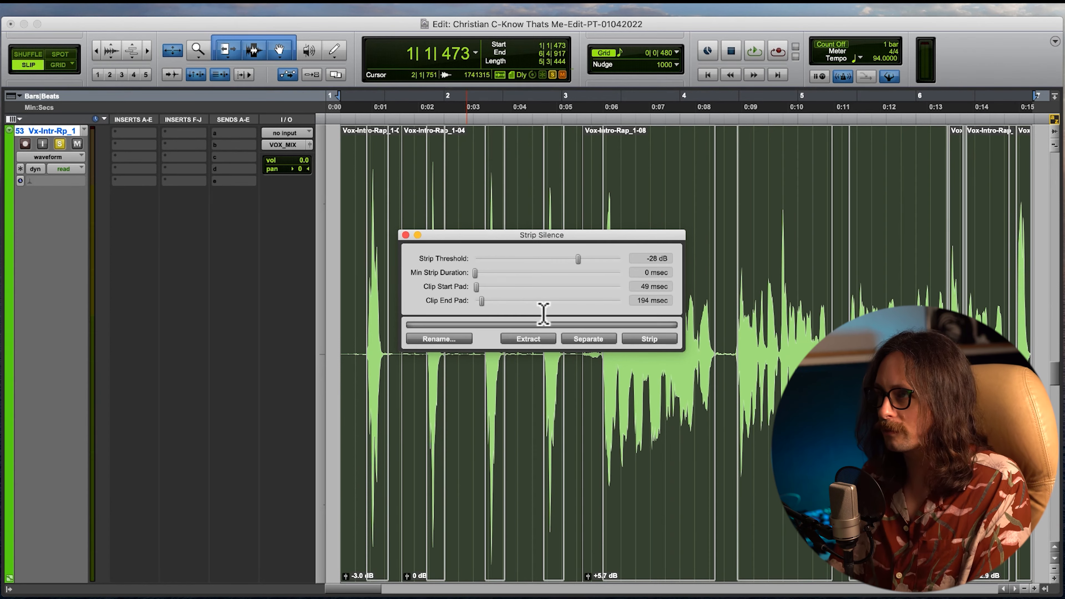
{"action": "left_click_drag", "start_coordinate": [562, 234], "coordinate": [365, 255]}
Step: Set the strip threshold to -49 dB and the clip end pad to 88 msec for the selected clips
{"action": "left_click_drag", "start_coordinate": [286, 322], "coordinate": [278, 322]}
{"action": "left_click_drag", "start_coordinate": [382, 280], "coordinate": [360, 314]}
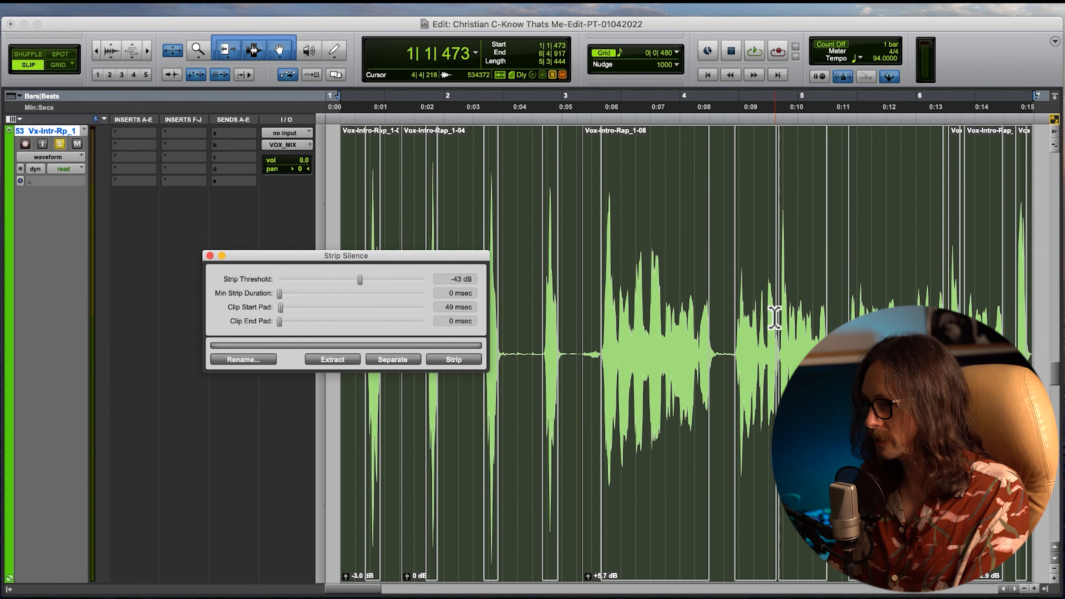
{"action": "key", "text": "t"}
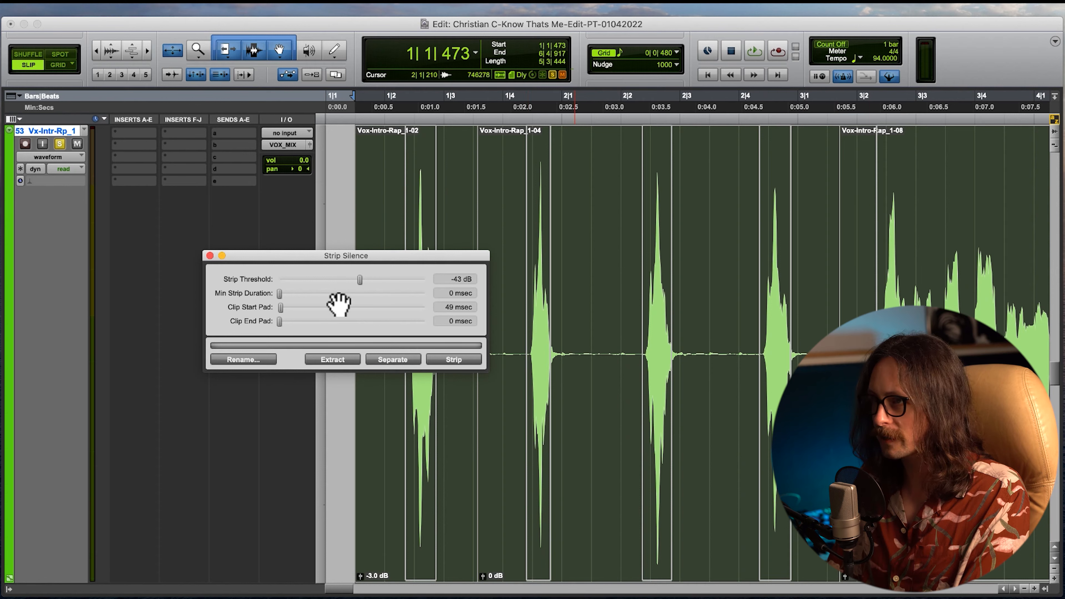
{"action": "mouse_move", "coordinate": [360, 280]}
{"action": "left_mouse_down"}
{"action": "mouse_move", "coordinate": [399, 278]}
{"action": "mouse_move", "coordinate": [348, 292]}
{"action": "left_mouse_up"}
{"action": "left_click_drag", "start_coordinate": [348, 294], "coordinate": [351, 294]}
{"action": "key", "text": "r"}
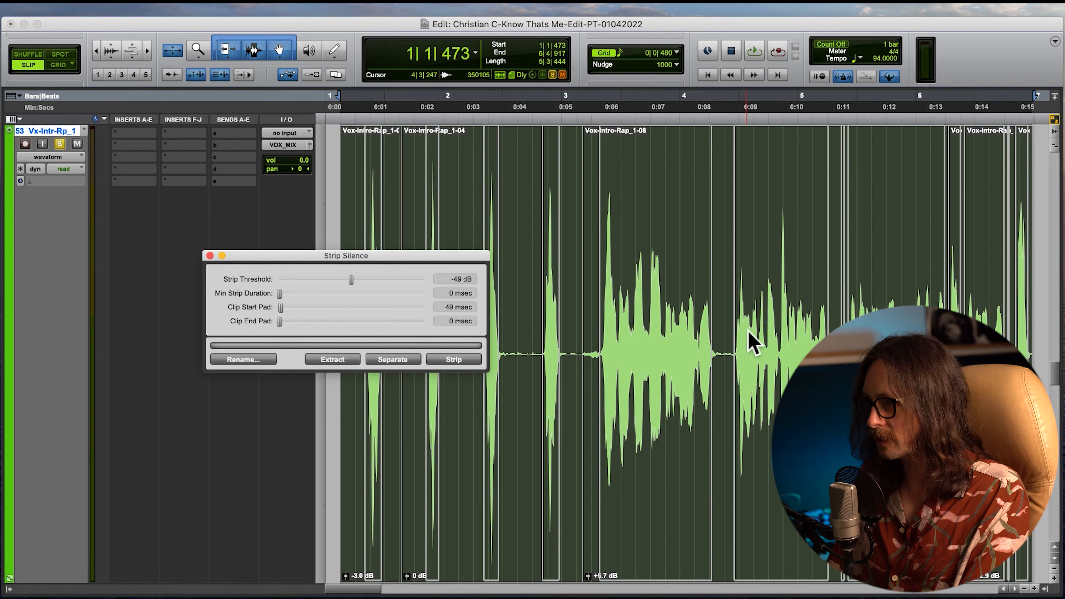
{"action": "left_click", "coordinate": [279, 320]}
{"action": "mouse_move", "coordinate": [280, 321]}
{"action": "left_mouse_down"}
{"action": "mouse_move", "coordinate": [294, 312]}
{"action": "mouse_move", "coordinate": [282, 324]}
{"action": "left_mouse_up"}
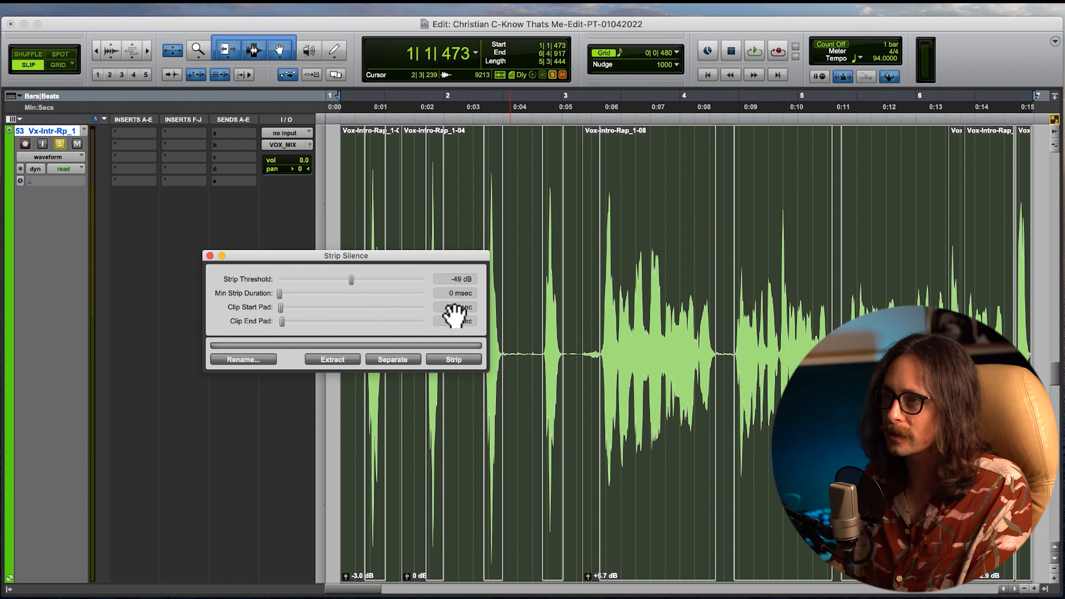
Step: Strip the silence from the selected clips, undoing and reapplying it to compare, and close Strip Silence
{"action": "left_click", "coordinate": [464, 360]}
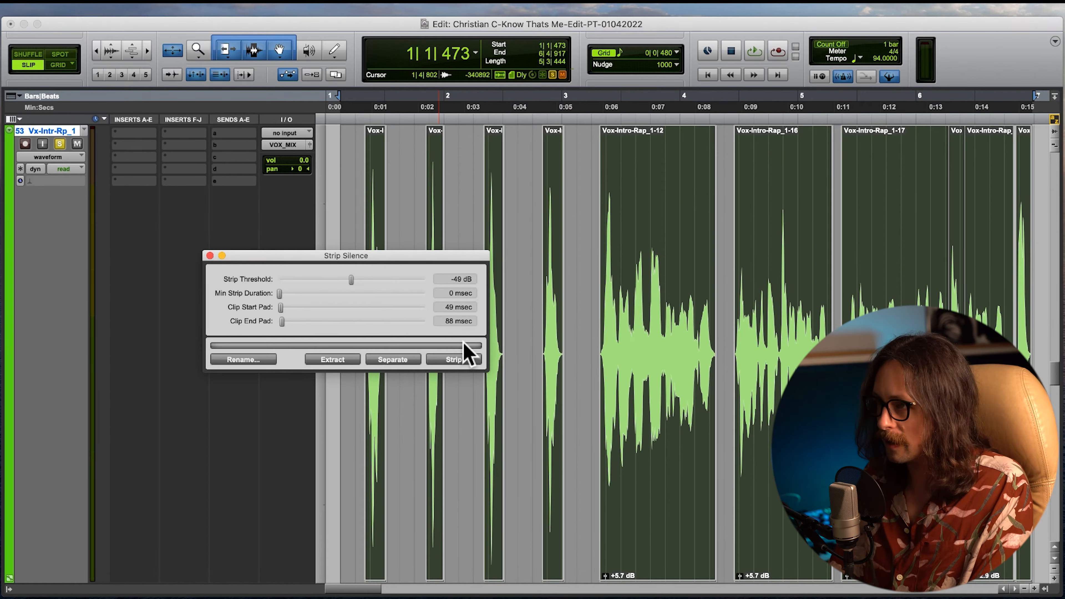
{"action": "key", "text": "super+z"}
{"action": "left_click", "coordinate": [455, 360]}
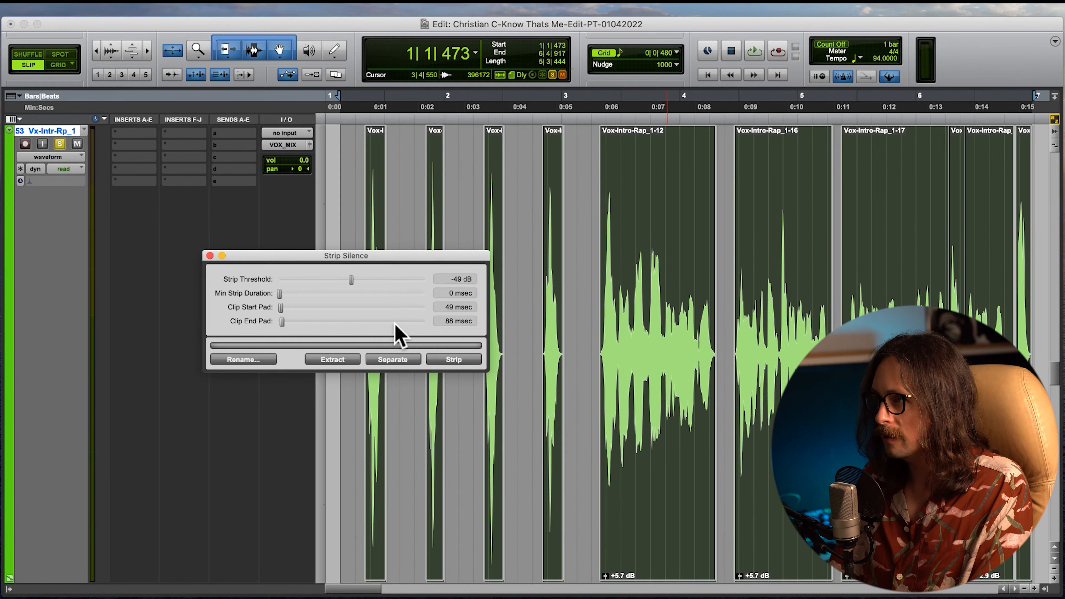
{"action": "key", "text": "super+z"}
{"action": "left_click", "coordinate": [457, 361]}
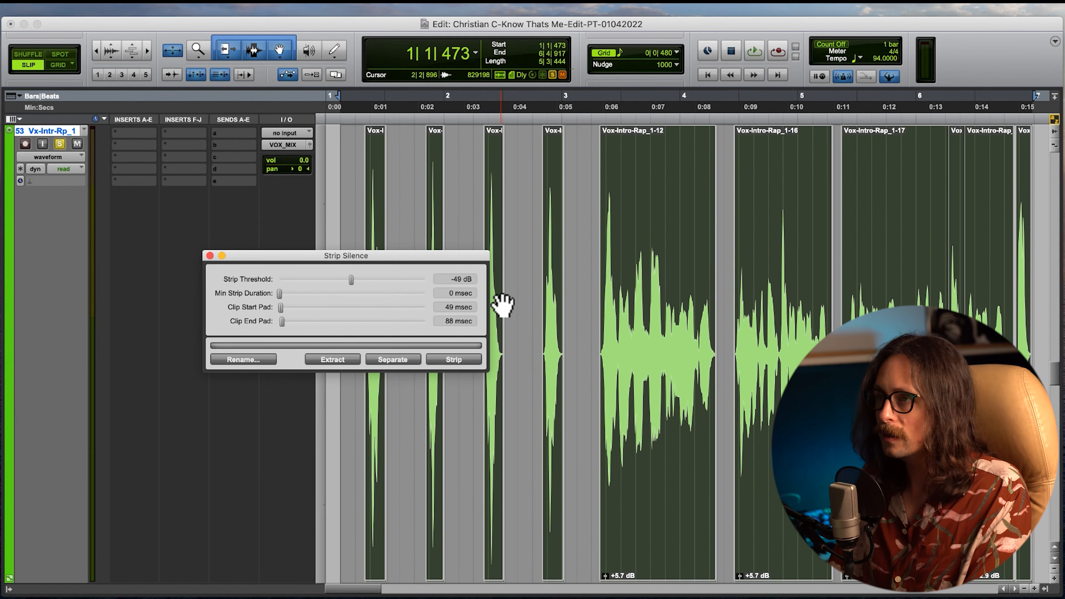
{"action": "left_click", "coordinate": [210, 256]}
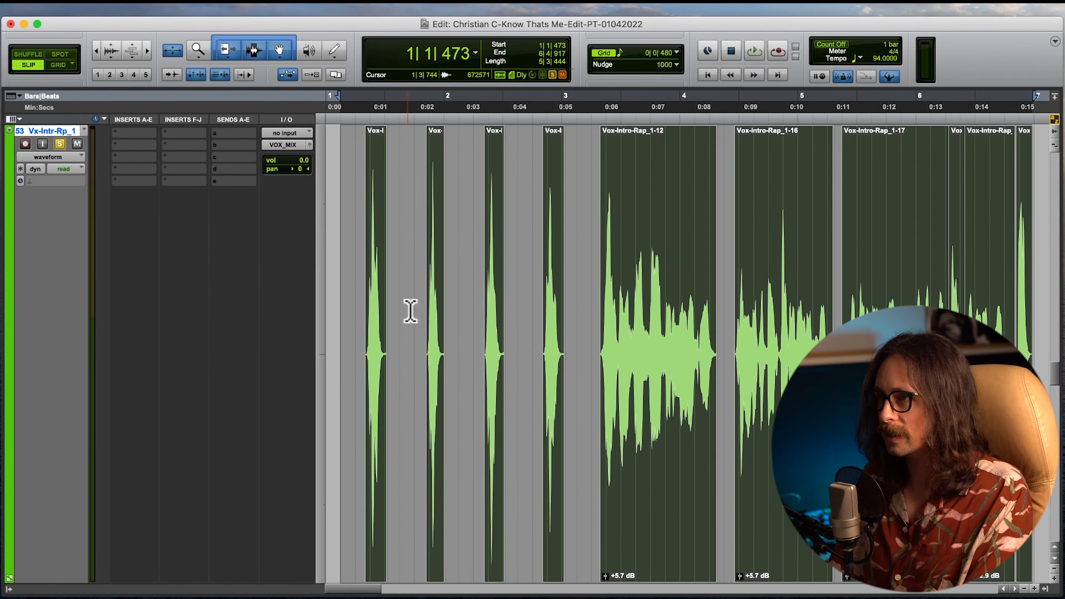
Step: Trim the start of the first clip, Vox-Intro-Rap_1-02, to about 1|2|384, just before its waveform begins
{"action": "left_click", "coordinate": [469, 353]}
{"action": "left_click", "coordinate": [363, 337]}
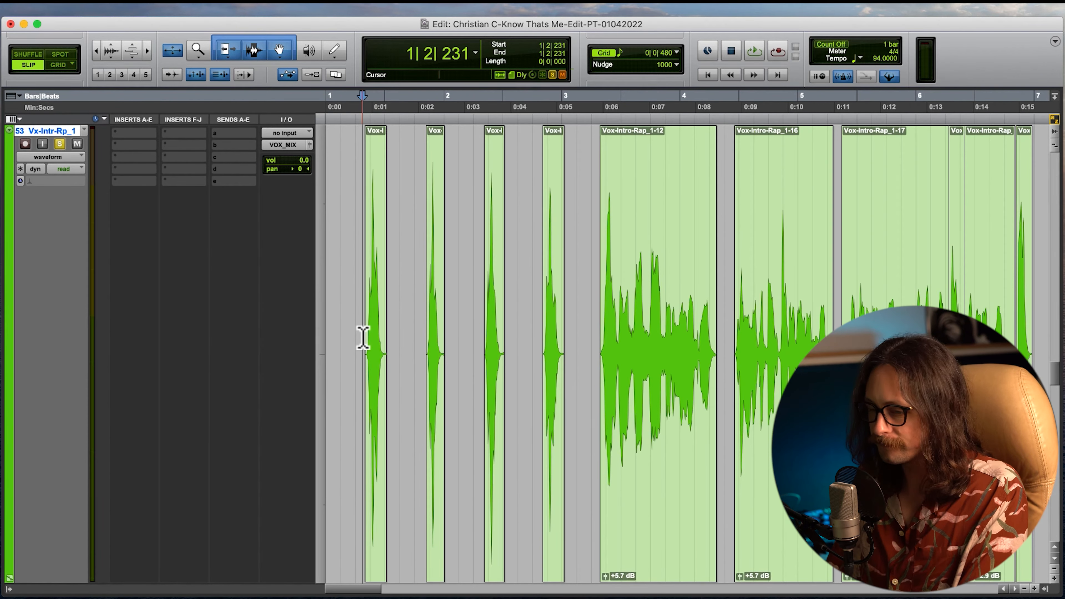
{"action": "key", "text": "super+bracketright"}
{"action": "key", "text": "super+bracketright"}
{"action": "key", "text": "super+bracketright"}
{"action": "key", "text": "super+bracketright"}
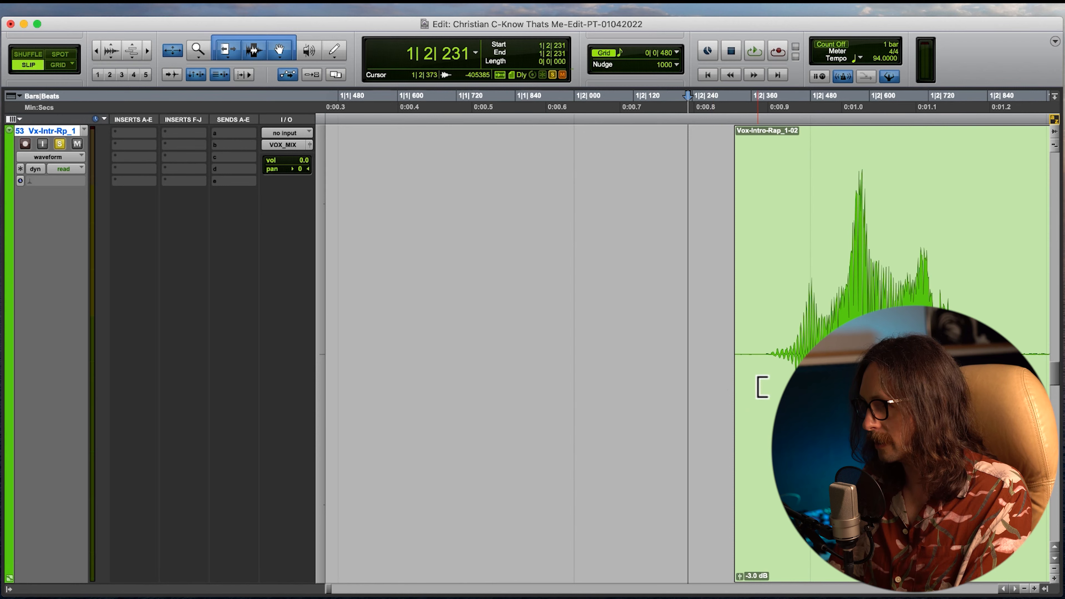
{"action": "left_click_drag", "start_coordinate": [737, 410], "coordinate": [765, 403]}
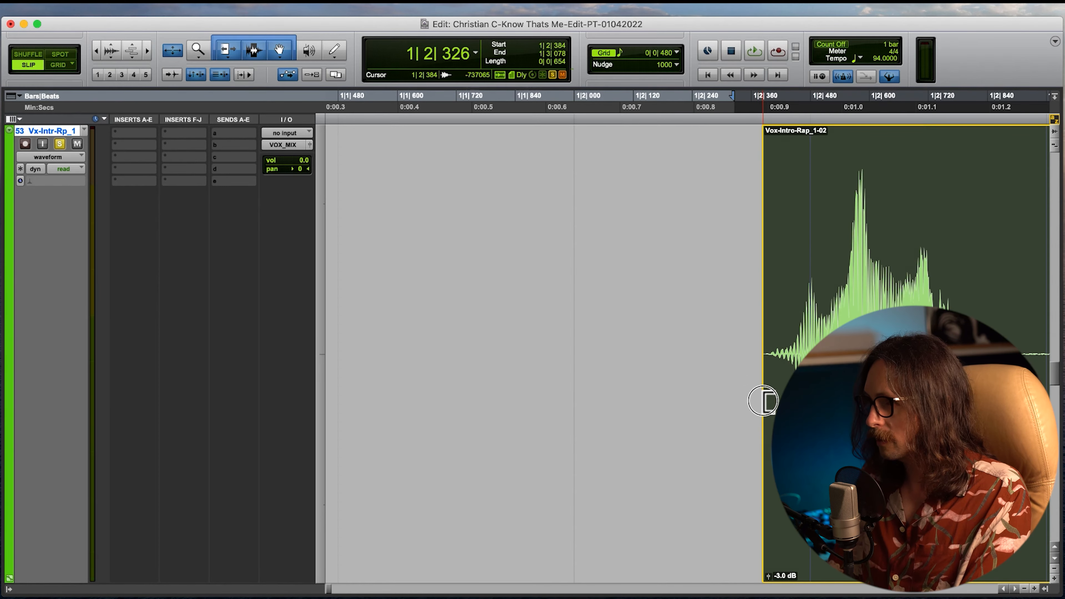
Step: Trim the end of Vox-Intro-Rap_1-02 back to about 1|2|884, where its tail fades into silence
{"action": "key", "text": "super+bracketleft"}
{"action": "key", "text": "super+bracketleft"}
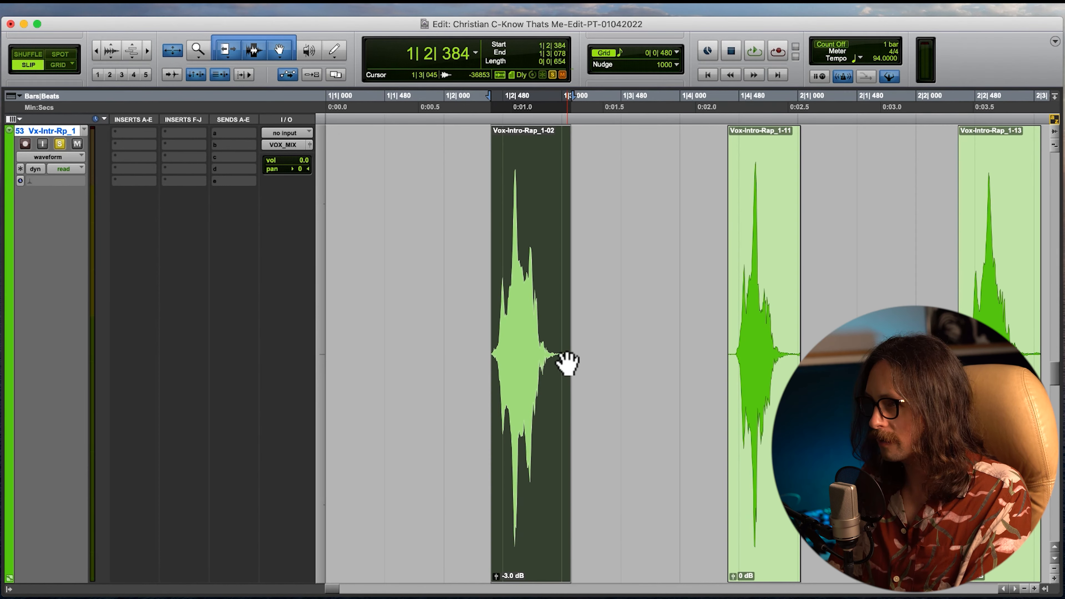
{"action": "left_click", "coordinate": [558, 329]}
{"action": "key", "text": "super+bracketright"}
{"action": "key", "text": "super+bracketright"}
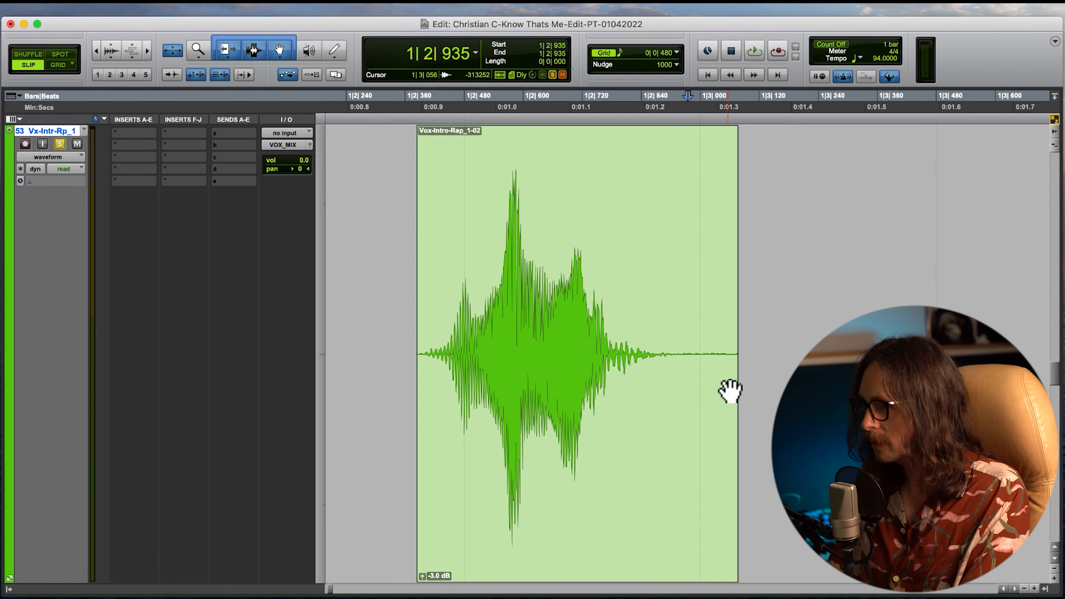
{"action": "left_click_drag", "start_coordinate": [735, 371], "coordinate": [663, 409]}
Step: Trim the start of the second clip, Vox-Intro-Rap_1-11, to about 1|4|443
{"action": "key", "text": "super+bracketleft"}
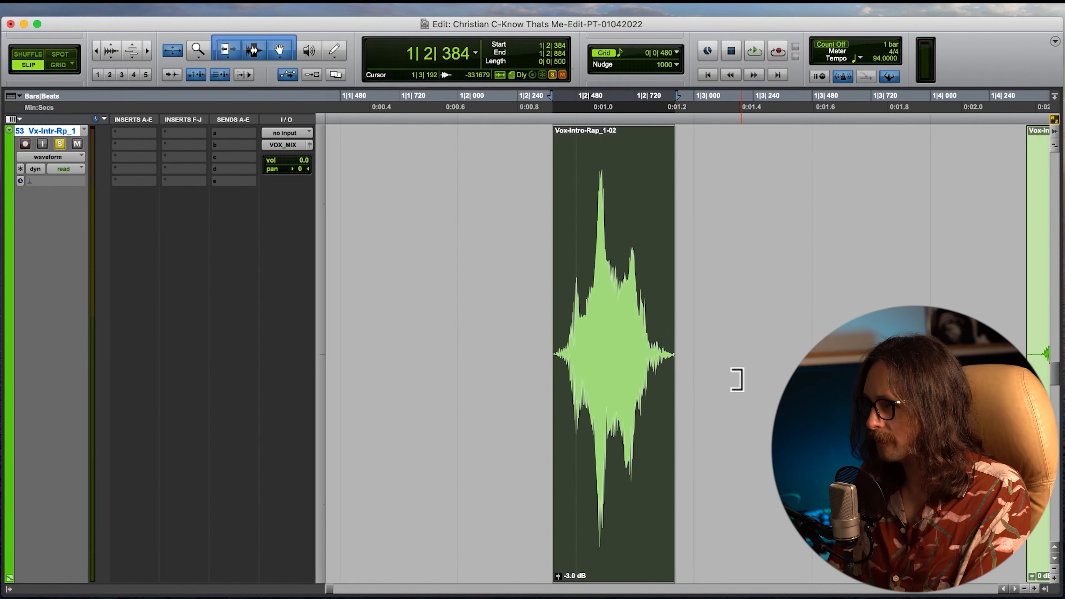
{"action": "key", "text": "super+bracketleft"}
{"action": "key", "text": "super+bracketleft"}
{"action": "left_click", "coordinate": [549, 406]}
{"action": "key", "text": "super+bracketright"}
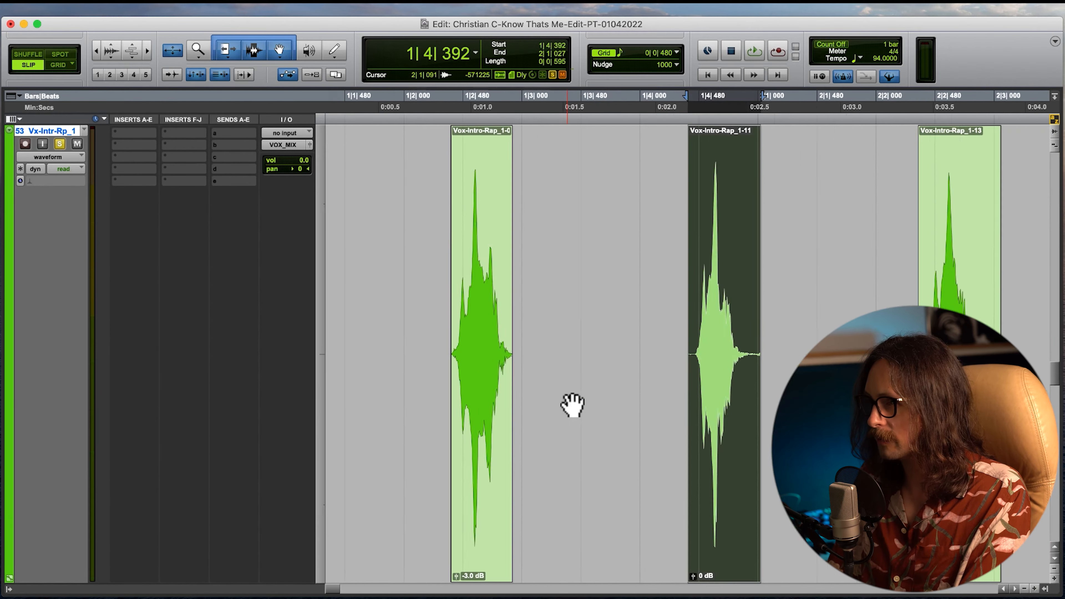
{"action": "key", "text": "super+bracketright"}
{"action": "key", "text": "super+bracketright"}
{"action": "left_click_drag", "start_coordinate": [702, 378], "coordinate": [722, 377]}
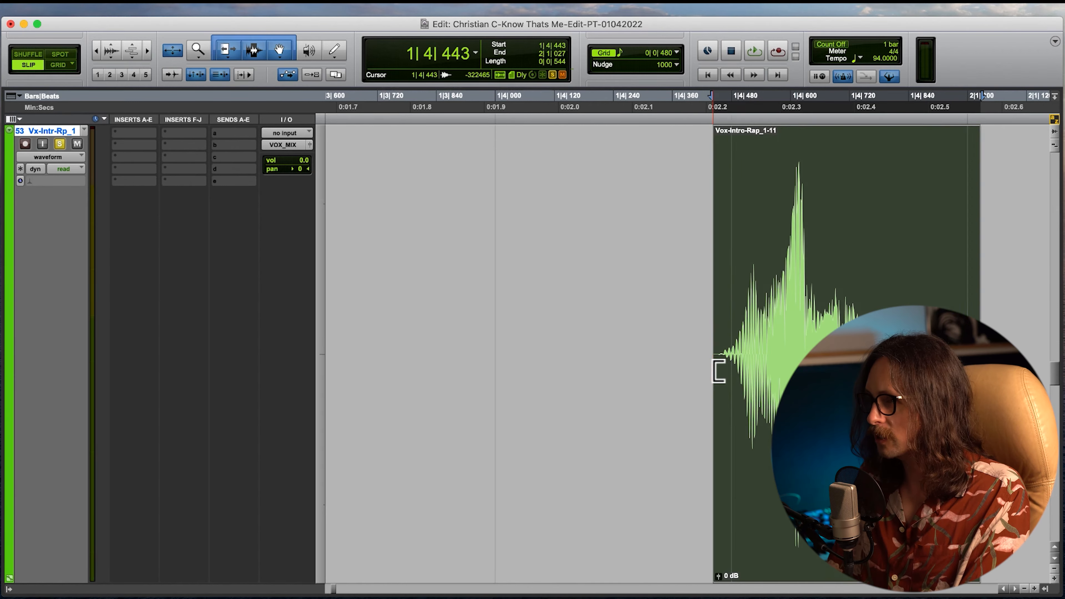
Step: Trim the end of Vox-Intro-Rap_1-11 back to about 1|4|853, close to the end of its tail
{"action": "key", "text": "super+bracketleft"}
{"action": "key", "text": "super+bracketleft"}
{"action": "key", "text": "super+bracketleft"}
{"action": "key", "text": "super+bracketright"}
{"action": "left_click_drag", "start_coordinate": [751, 369], "coordinate": [739, 372]}
{"action": "key", "text": "super+bracketright"}
{"action": "key", "text": "super+bracketright"}
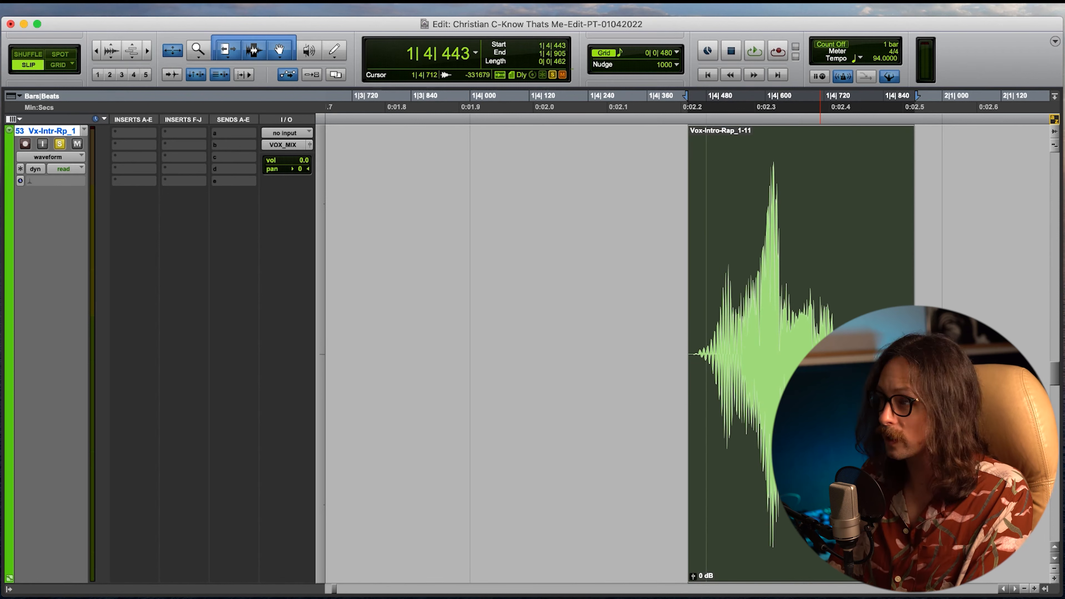
{"action": "left_click_drag", "start_coordinate": [911, 399], "coordinate": [889, 399]}
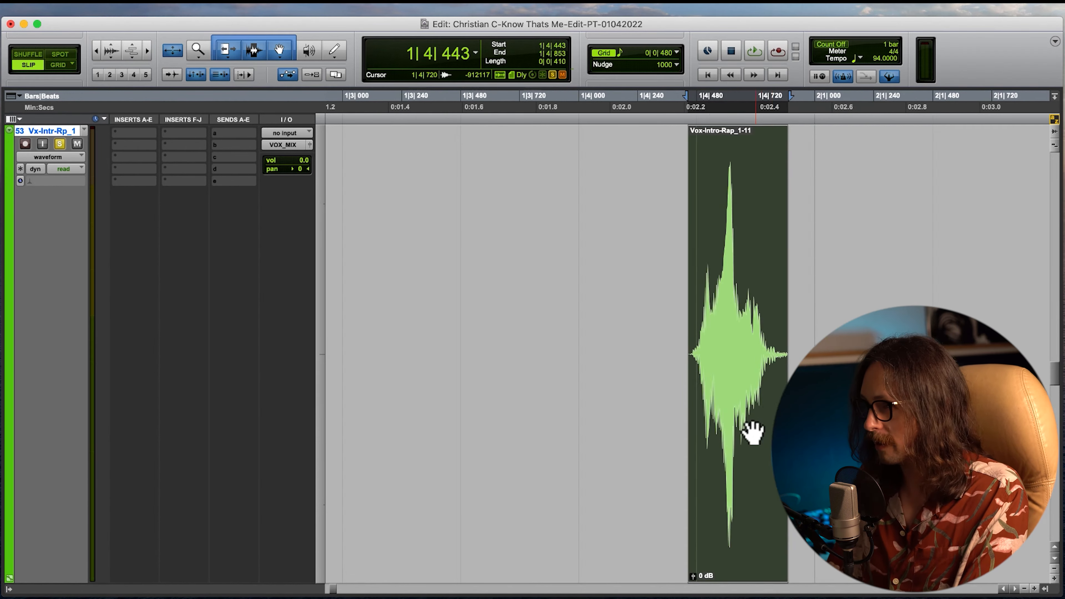
Step: Trim the silence off both ends of the third clip, Vox-Intro-Rap_1-13, so it spans about 2|2|414 to 2|2|931
{"action": "key", "text": "super+bracketleft"}
{"action": "key", "text": "super+bracketleft"}
{"action": "key", "text": "super+bracketleft"}
{"action": "left_click", "coordinate": [673, 416]}
{"action": "key", "text": "super+bracketright"}
{"action": "key", "text": "super+bracketright"}
{"action": "key", "text": "super+bracketright"}
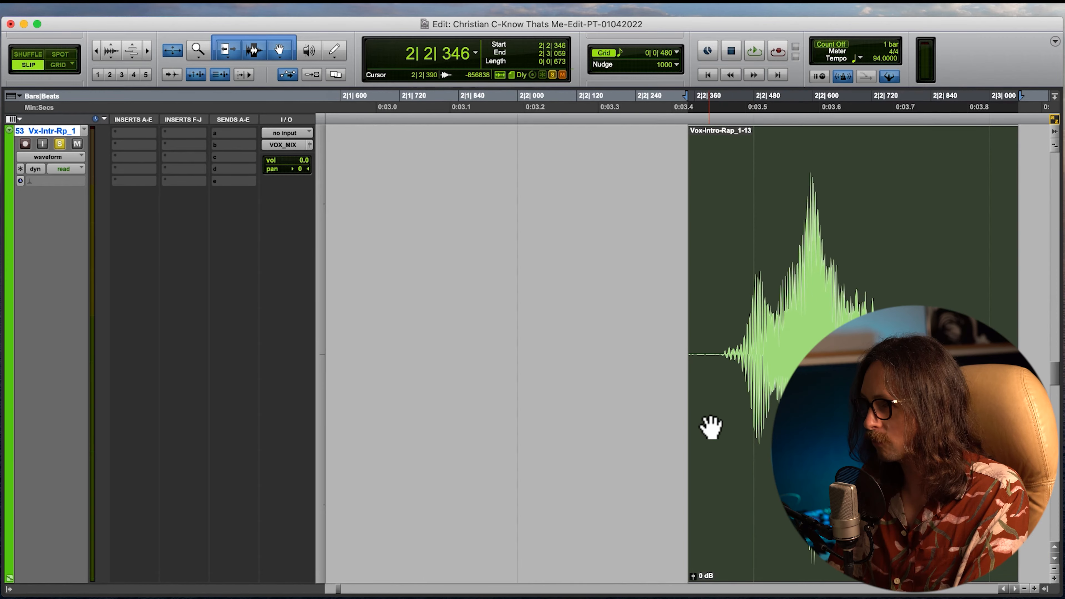
{"action": "left_click", "coordinate": [686, 444]}
{"action": "left_click_drag", "start_coordinate": [696, 441], "coordinate": [723, 424]}
{"action": "key", "text": "super+bracketleft"}
{"action": "left_click_drag", "start_coordinate": [846, 420], "coordinate": [831, 420]}
Step: Trim the silence off both ends of the fourth clip, Vox-Intro-Rap_1-14, so it spans about 2|4|397 to 2|4|944
{"action": "key", "text": "super+bracketleft"}
{"action": "key", "text": "super+bracketleft"}
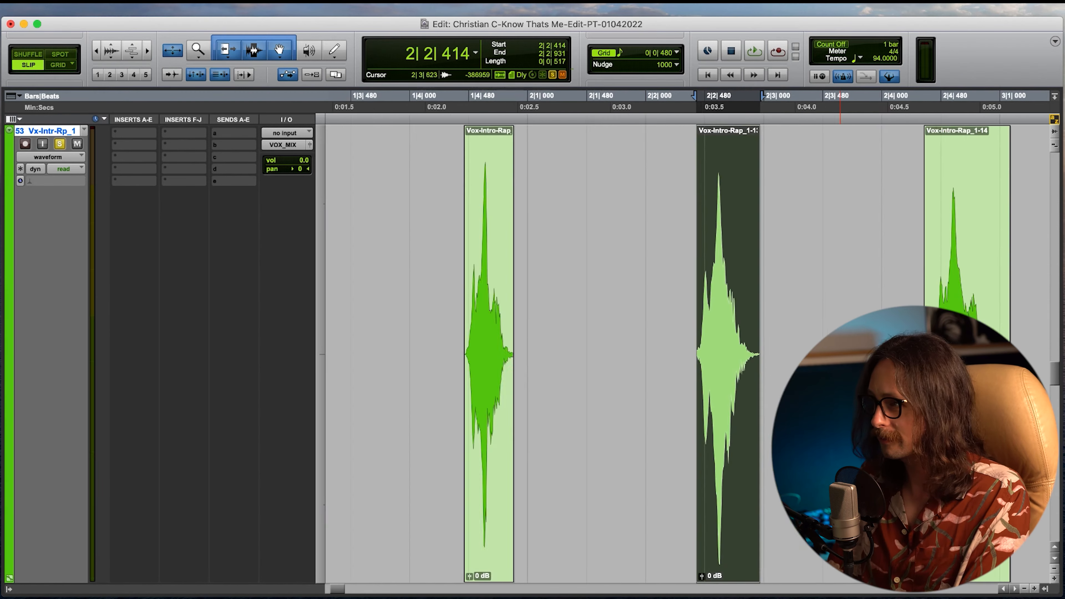
{"action": "left_click", "coordinate": [784, 420]}
{"action": "key", "text": "super+bracketright"}
{"action": "key", "text": "super+bracketright"}
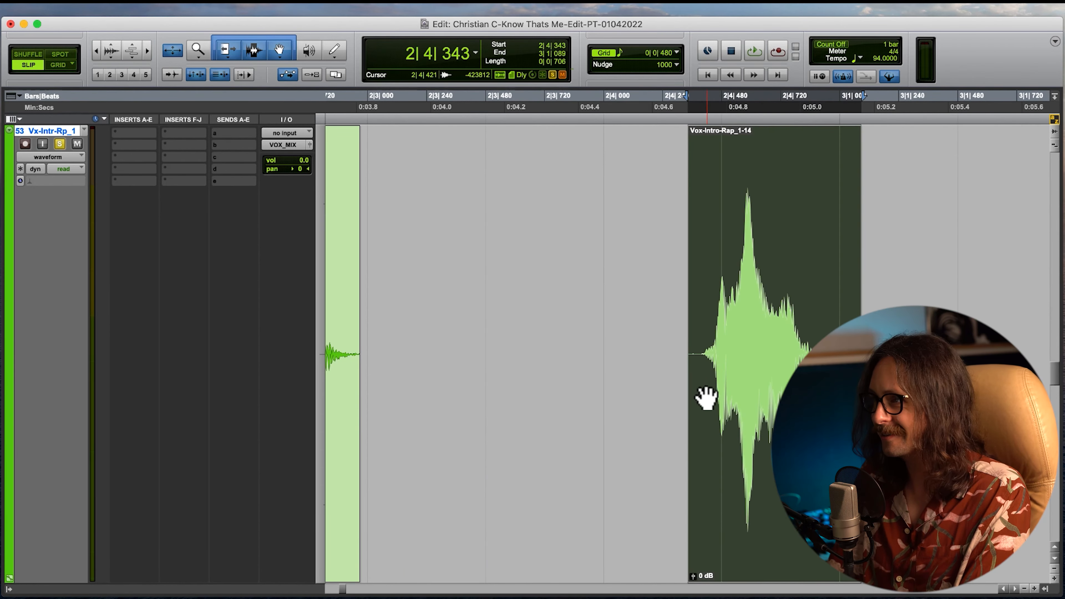
{"action": "mouse_move", "coordinate": [688, 401]}
{"action": "left_mouse_down"}
{"action": "mouse_move", "coordinate": [708, 387]}
{"action": "mouse_move", "coordinate": [702, 398]}
{"action": "left_mouse_up"}
{"action": "left_click_drag", "start_coordinate": [860, 222], "coordinate": [834, 223]}
Step: Examine the edges of the longer clip Vox-Intro-Rap_1-12 for leftover silence
{"action": "key", "text": "super+bracketleft"}
{"action": "key", "text": "super+bracketleft"}
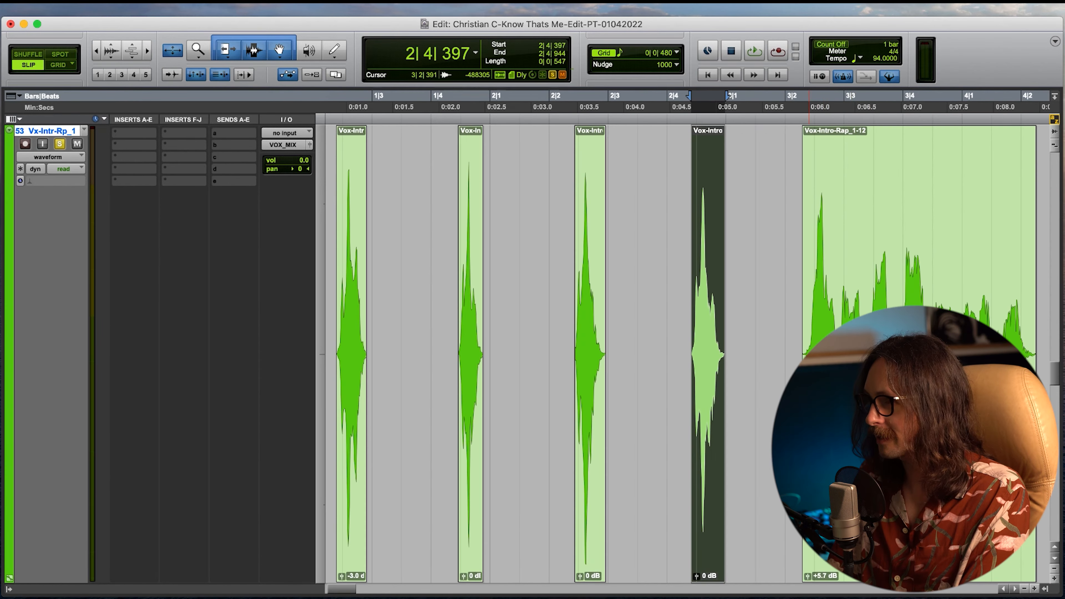
{"action": "left_click", "coordinate": [824, 400]}
{"action": "key", "text": "r"}
{"action": "key", "text": "r"}
{"action": "key", "text": "t"}
{"action": "key", "text": "t"}
{"action": "key", "text": "t"}
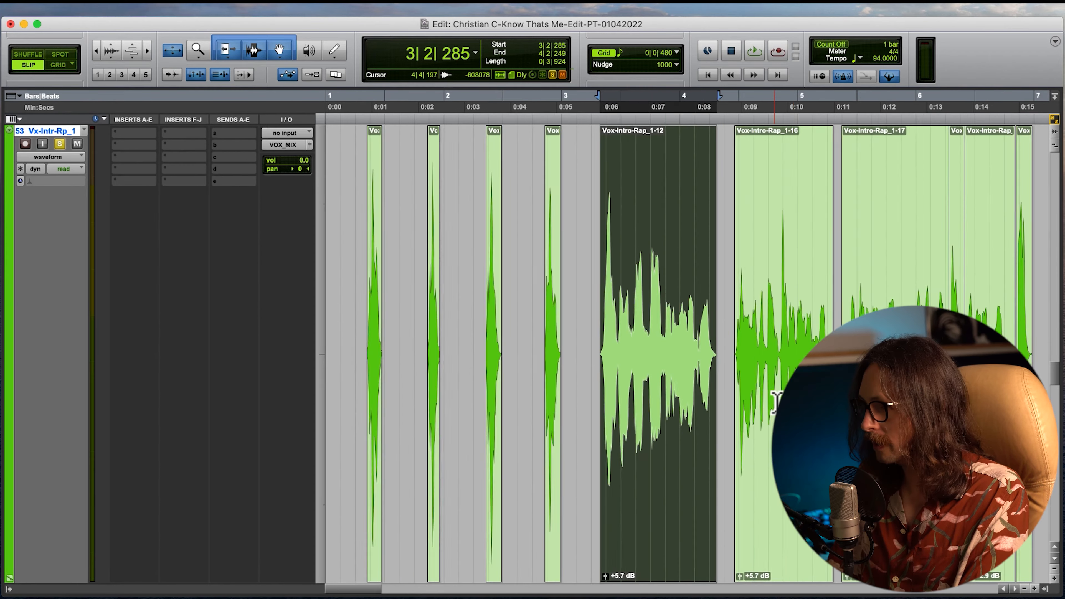
{"action": "key", "text": "r"}
{"action": "key", "text": "r"}
Step: Trim the start of Vox-Intro-Rap_1-16 slightly, to about 4|2|869
{"action": "left_click", "coordinate": [756, 424]}
{"action": "key", "text": "t"}
{"action": "key", "text": "t"}
{"action": "key", "text": "t"}
{"action": "left_click_drag", "start_coordinate": [696, 369], "coordinate": [708, 369]}
Step: Trim the end of Vox-Intro-Rap_1-16 back to about 5|2|119, close to the end of its last word
{"action": "key", "text": "r"}
{"action": "key", "text": "r"}
{"action": "key", "text": "t"}
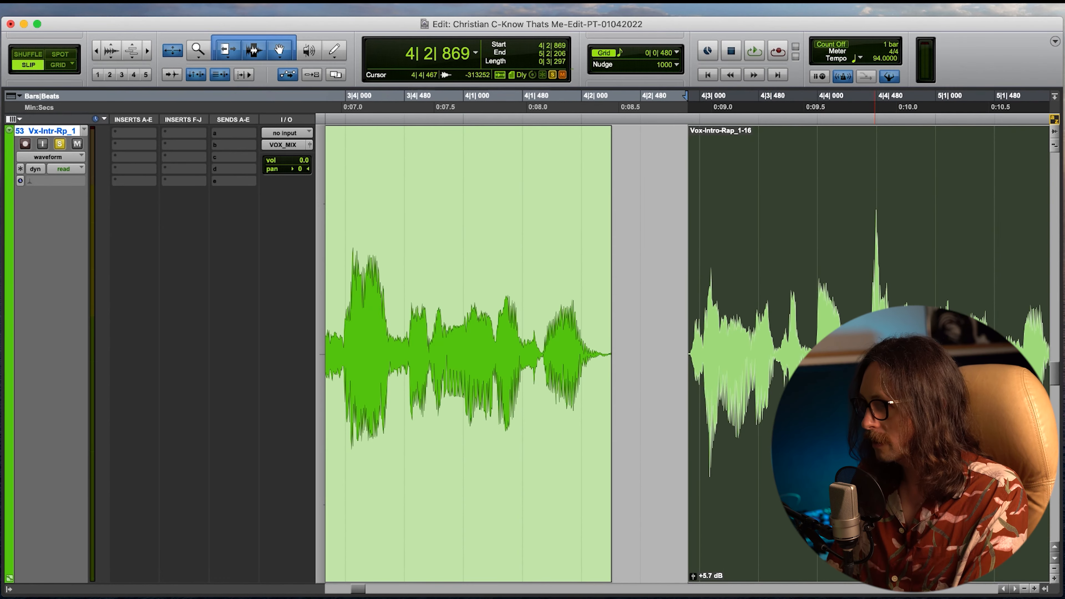
{"action": "key", "text": "t"}
{"action": "key", "text": "t"}
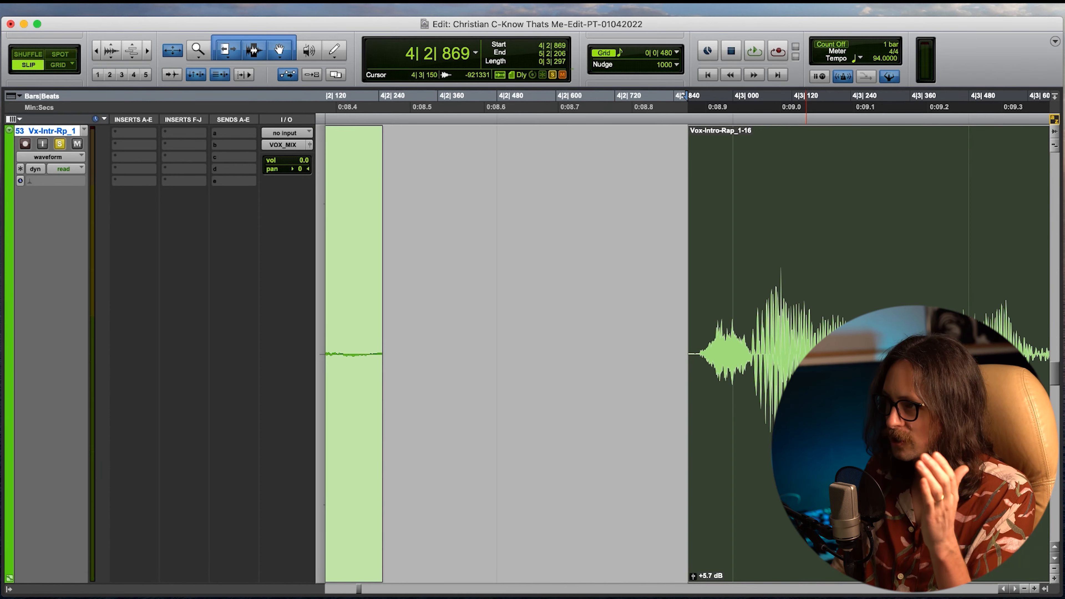
{"action": "key", "text": "Right"}
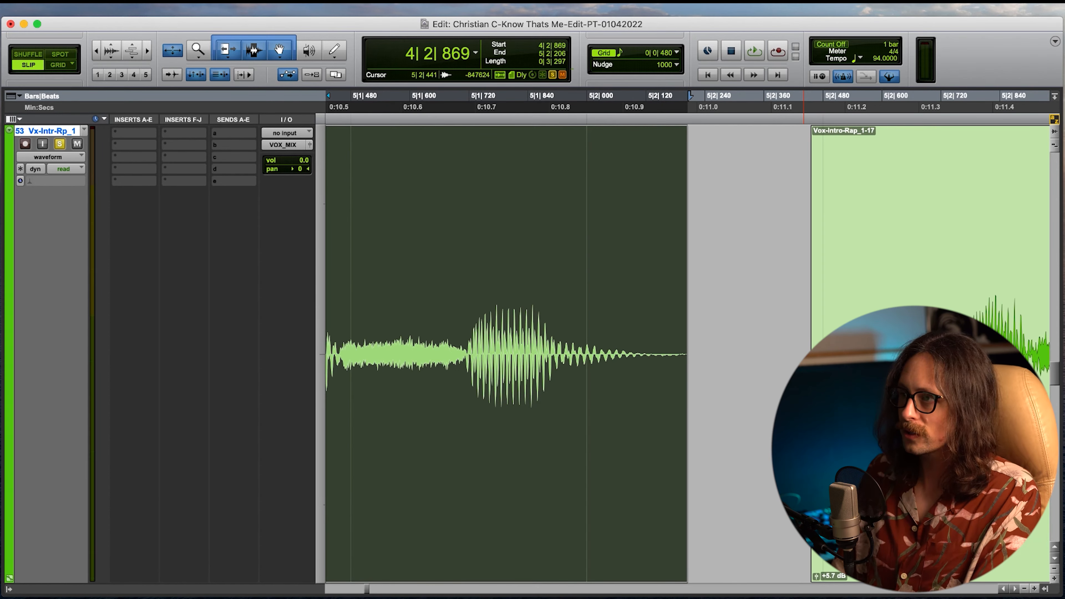
{"action": "left_click_drag", "start_coordinate": [686, 418], "coordinate": [645, 432]}
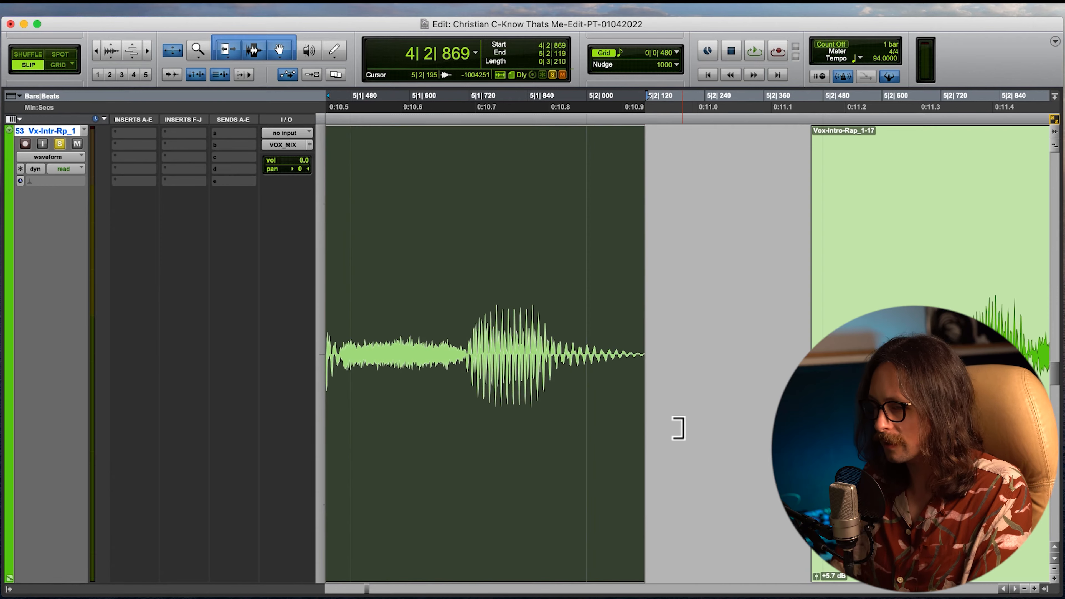
Step: Trim the start of Vox-Intro-Rap_1-17 to about 5|2|740, cutting the low-level noise before its first word
{"action": "key", "text": "r"}
{"action": "left_click", "coordinate": [744, 381]}
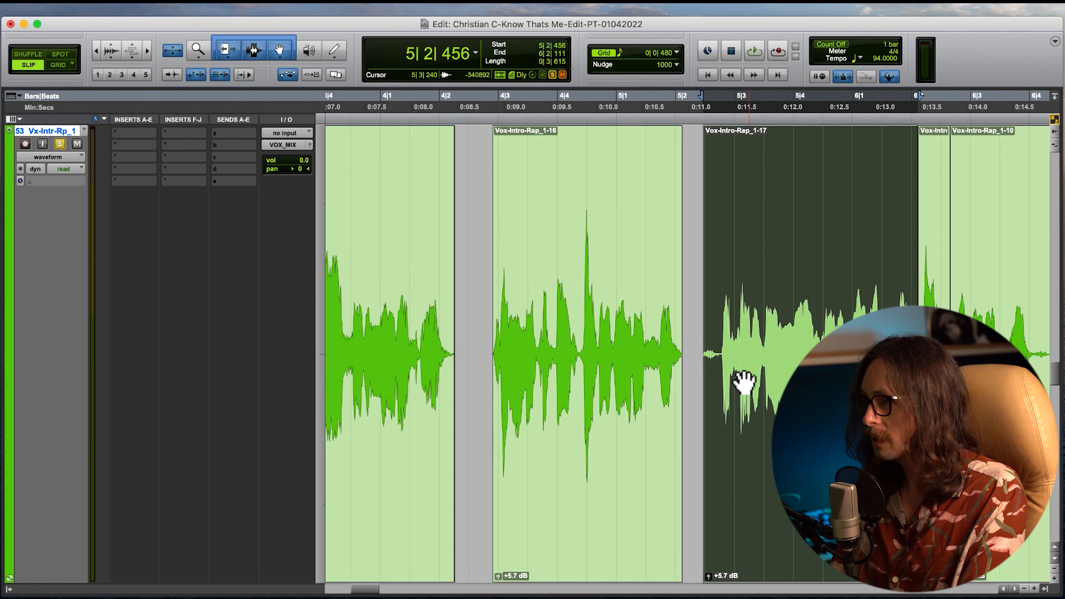
{"action": "key", "text": "t"}
{"action": "key", "text": "t"}
{"action": "left_click_drag", "start_coordinate": [687, 424], "coordinate": [826, 424]}
Step: Trim the end of Vox-Intro-Rap_1-10 back to about 6|4|013, removing the quiet noise after its last word
{"action": "key", "text": "r"}
{"action": "key", "text": "r"}
{"action": "key", "text": "r"}
{"action": "key", "text": "r"}
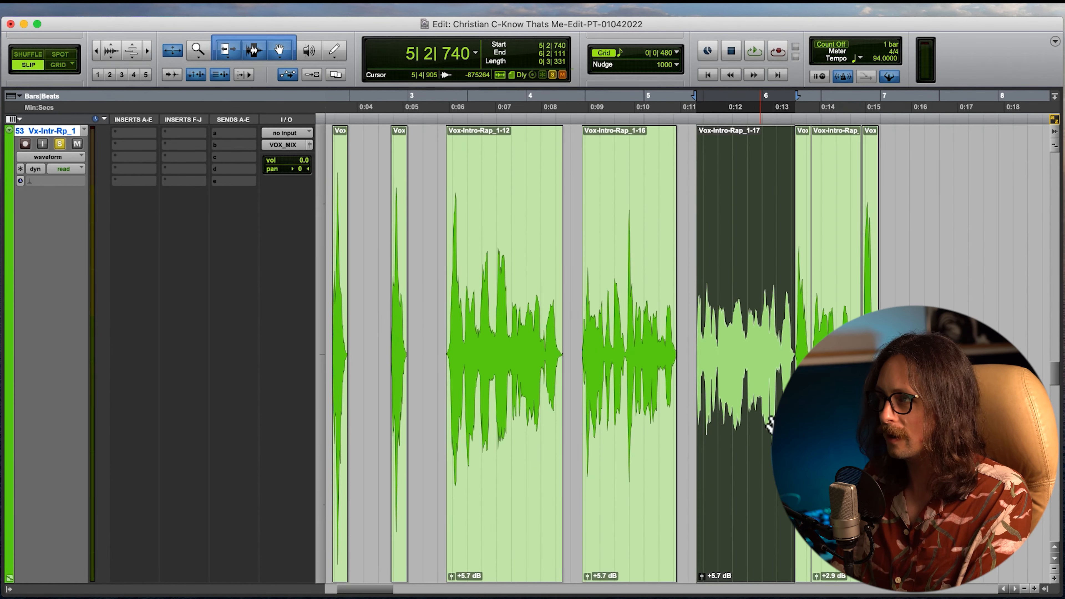
{"action": "key", "text": "t"}
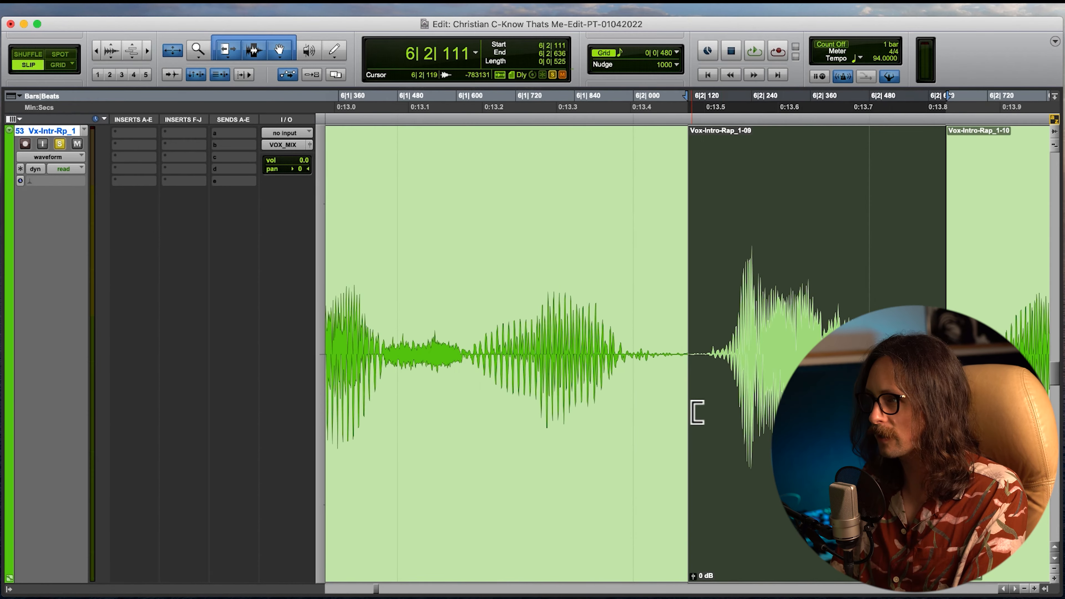
{"action": "key", "text": "r"}
{"action": "key", "text": "r"}
{"action": "key", "text": "r"}
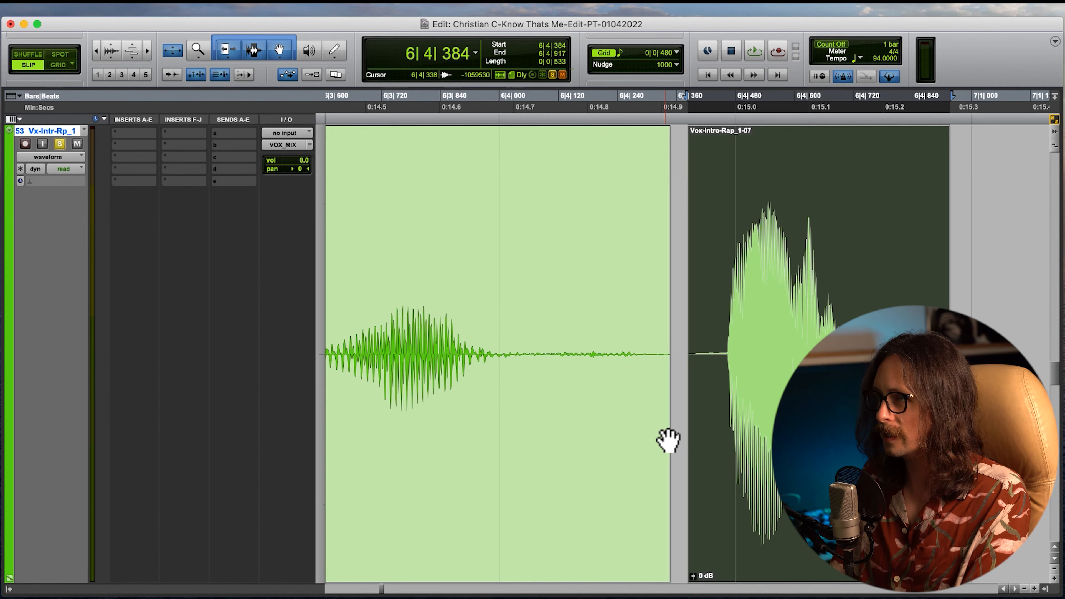
{"action": "left_click_drag", "start_coordinate": [671, 440], "coordinate": [505, 476]}
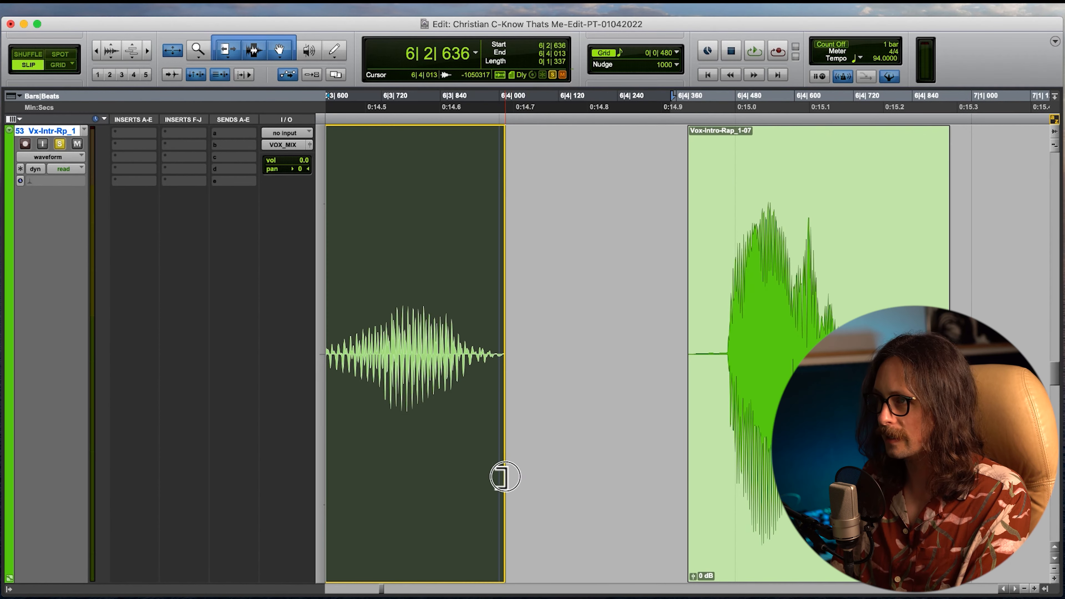
Step: Trim the silence off both ends of the last clip, Vox-Intro-Rap_1-07
{"action": "left_click_drag", "start_coordinate": [691, 435], "coordinate": [727, 419]}
{"action": "key", "text": "r"}
{"action": "left_click_drag", "start_coordinate": [812, 437], "coordinate": [805, 442]}
Step: Select all the intro rap clips from the session start and create batch fades on them
{"action": "key", "text": "r"}
{"action": "key", "text": "r"}
{"action": "key", "text": "r"}
{"action": "key", "text": "r"}
{"action": "left_click_drag", "start_coordinate": [738, 252], "coordinate": [326, 252]}
{"action": "key", "text": "super+f"}
{"action": "key", "text": "Return"}
Step: Reopen Batch Fades, set the fade-in and fade-out lengths to 25 milliseconds, and clear the fade-out length again for re-entry
{"action": "key", "text": "t"}
{"action": "key", "text": "t"}
{"action": "key", "text": "t"}
{"action": "key", "text": "t"}
{"action": "key", "text": "super+f"}
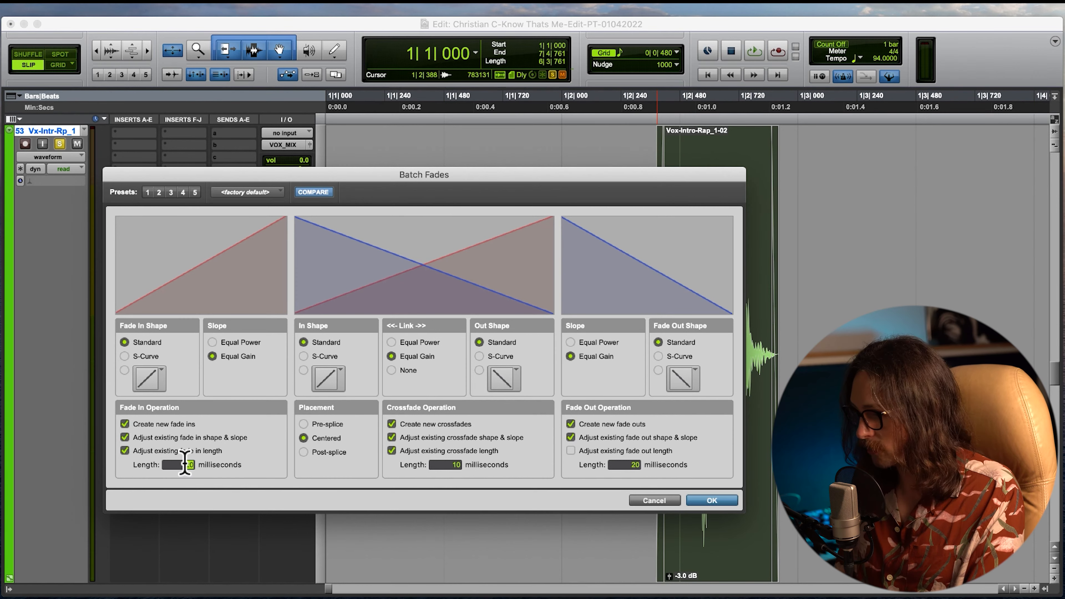
{"action": "left_click", "coordinate": [629, 465]}
{"action": "type", "text": "25"}
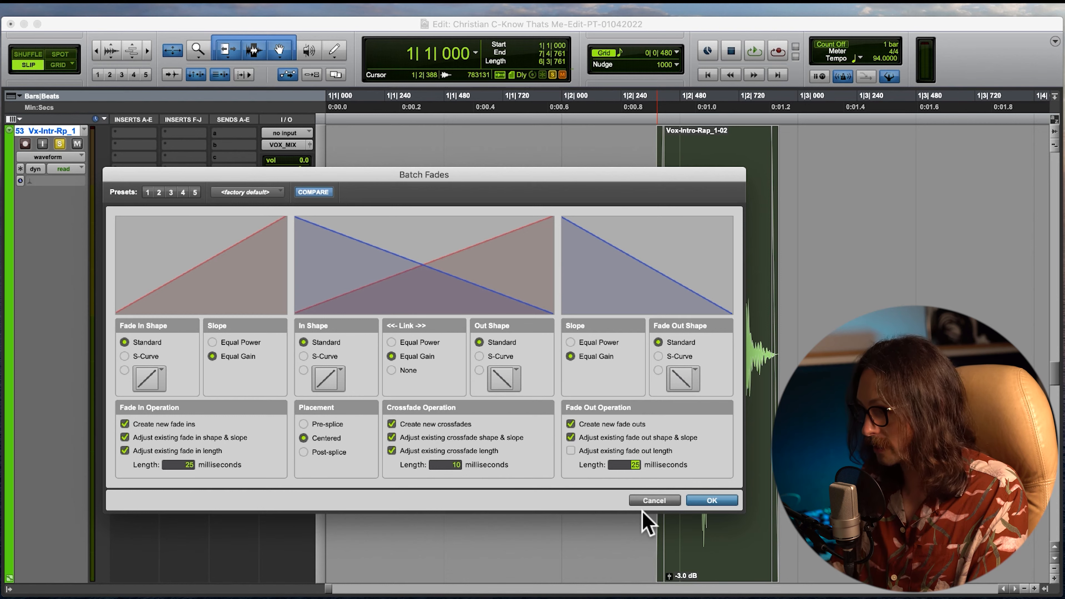
{"action": "key", "text": "BackSpace"}
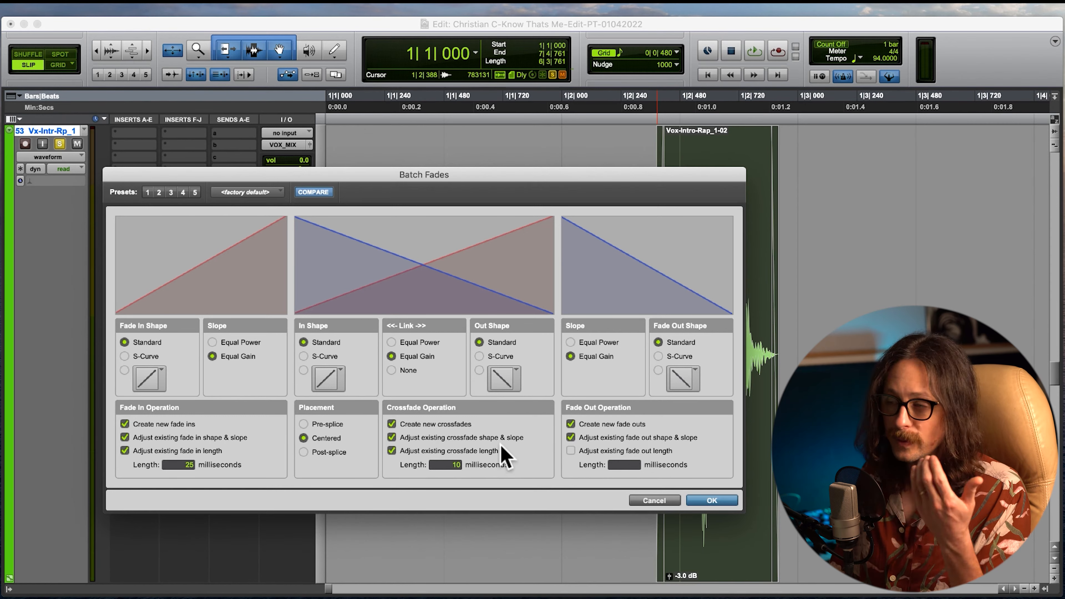
{"action": "left_click", "coordinate": [627, 465]}
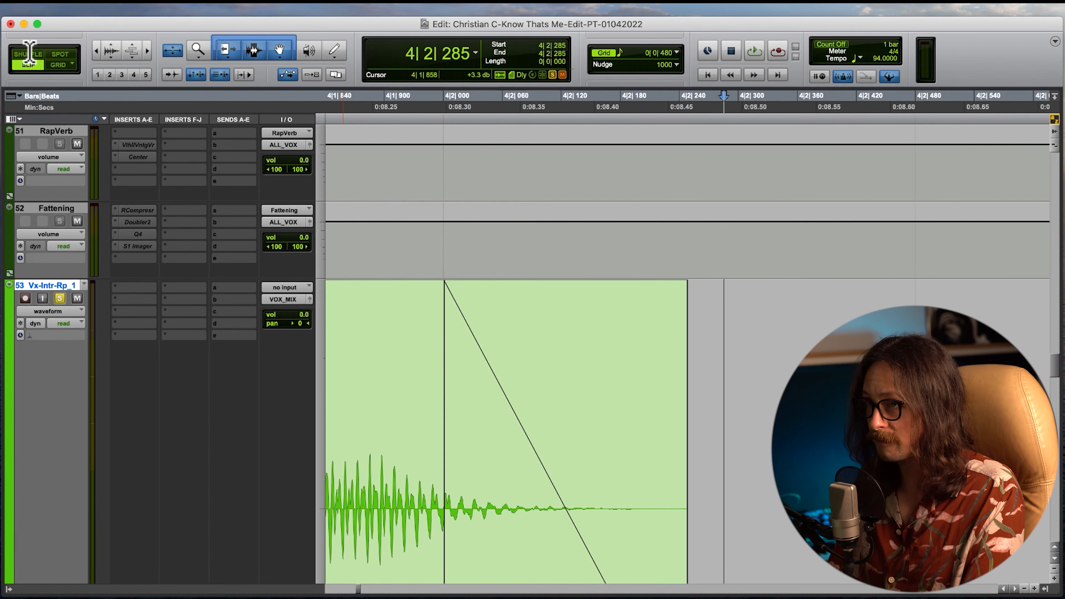
Step: Try to pull in the end of the long fade-out on Vox-Intro-Rap_1-12
{"action": "key", "text": "r"}
{"action": "key", "text": "r"}
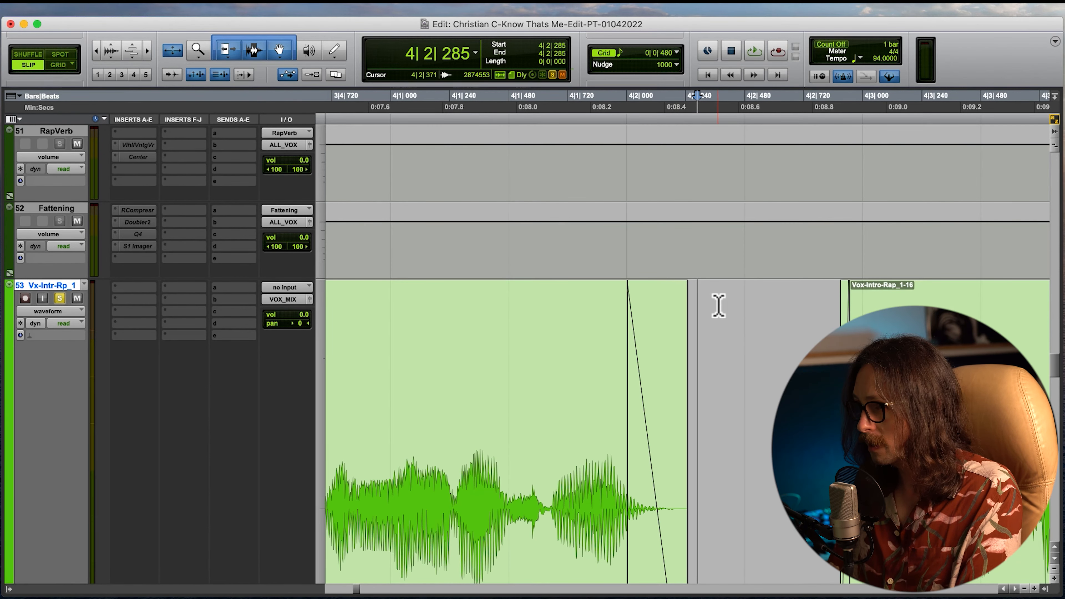
{"action": "left_click_drag", "start_coordinate": [687, 290], "coordinate": [650, 302]}
{"action": "key", "text": "r"}
{"action": "key", "text": "r"}
{"action": "left_click", "coordinate": [834, 399]}
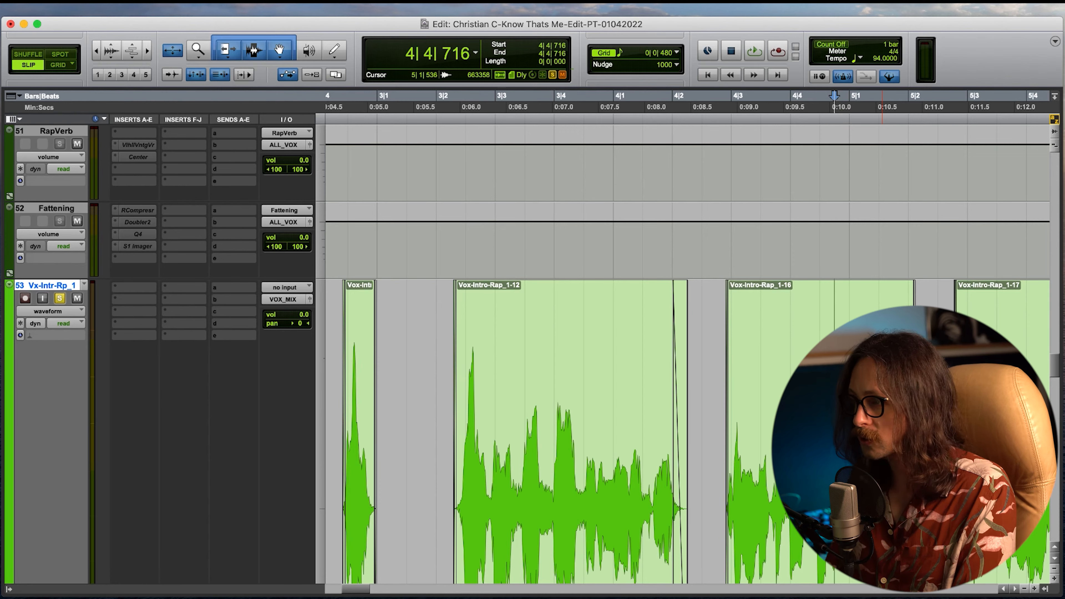
Step: Move the crossfade between Vox-Intro-Rap_1-09 and Vox-Intro-Rap_1-10 earlier, close to the tail of the first clip
{"action": "key", "text": "r"}
{"action": "key", "text": "r"}
{"action": "left_click", "coordinate": [654, 458]}
{"action": "key", "text": "t"}
{"action": "key", "text": "t"}
{"action": "key", "text": "t"}
{"action": "key", "text": "t"}
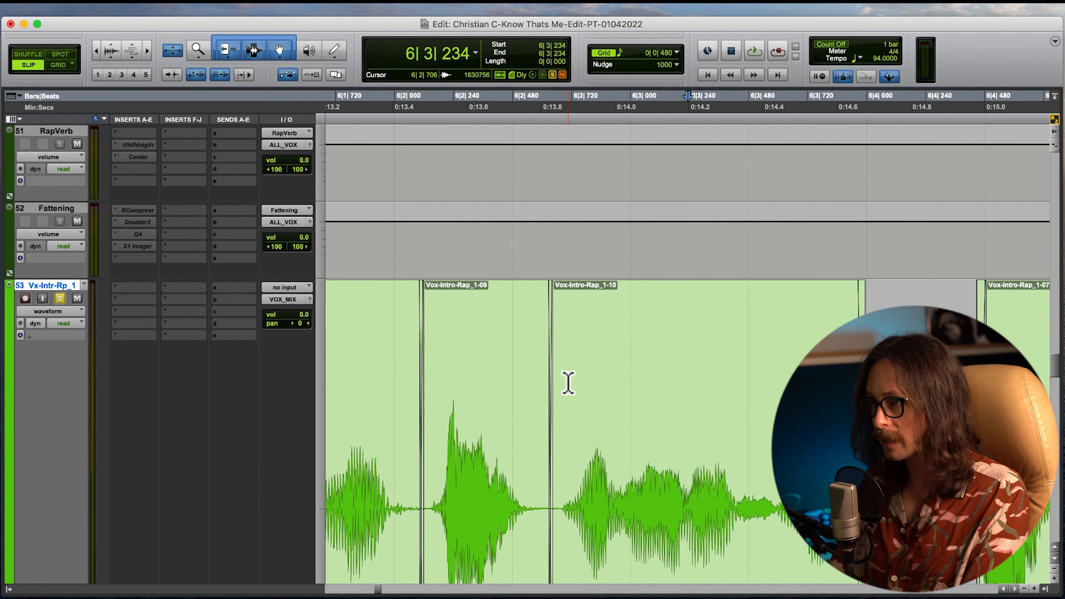
{"action": "left_click", "coordinate": [420, 482]}
{"action": "left_click", "coordinate": [559, 468]}
{"action": "key", "text": "t"}
{"action": "key", "text": "t"}
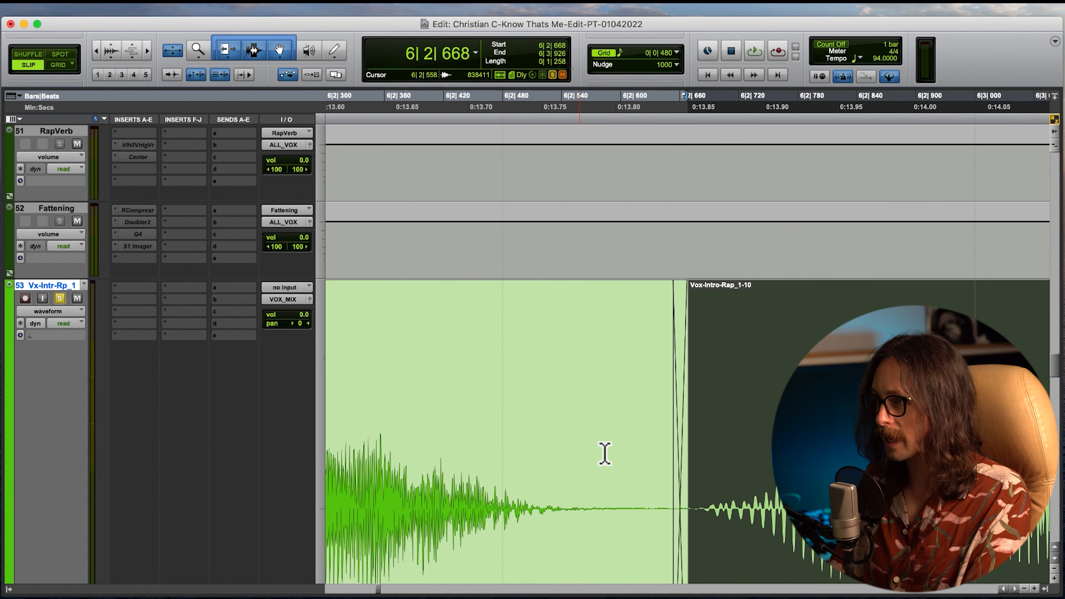
{"action": "left_click_drag", "start_coordinate": [669, 519], "coordinate": [571, 551]}
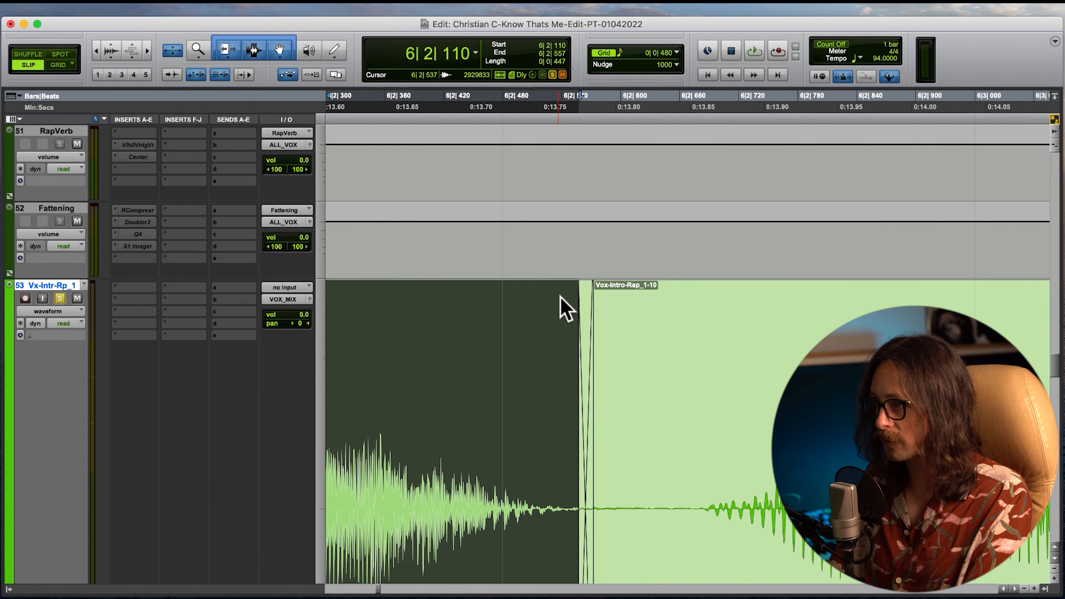
Step: Delete the quiet section and crossfade between Vox-Intro-Rap_1-09 and Vox-Intro-Rap_1-10, and add a short fade-out to Vox-Intro-Rap_1-09
{"action": "left_click_drag", "start_coordinate": [547, 377], "coordinate": [699, 377]}
{"action": "key", "text": "Delete"}
{"action": "left_click_drag", "start_coordinate": [535, 377], "coordinate": [587, 378]}
{"action": "key", "text": "f"}
Step: Add a fade-in to the start of Vox-Intro-Rap_1-10, ending at about 6|2|741
{"action": "left_click_drag", "start_coordinate": [645, 378], "coordinate": [761, 378]}
{"action": "key", "text": "f"}
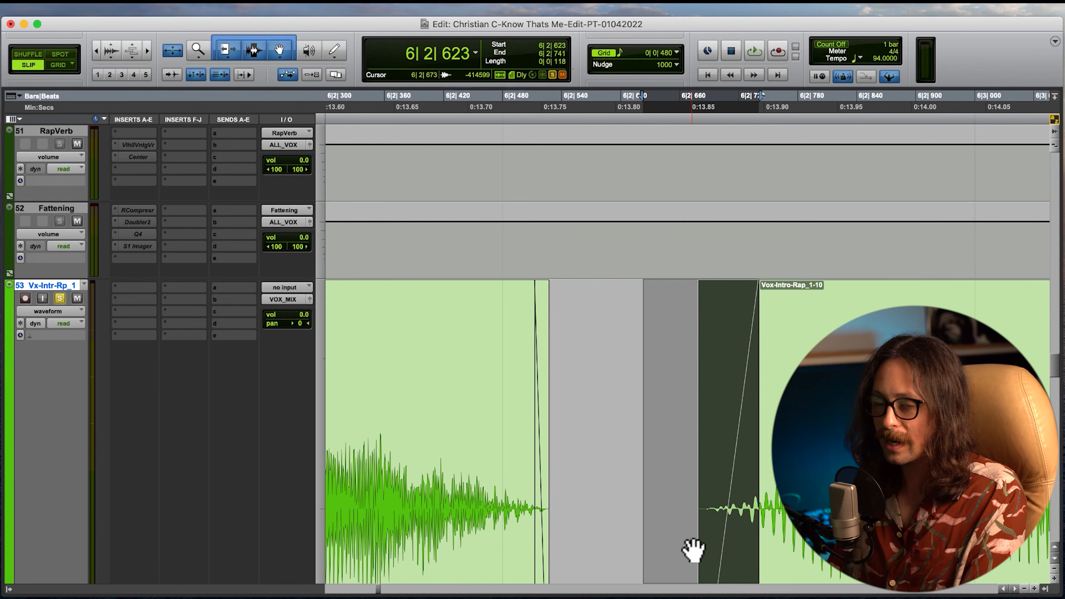
{"action": "key", "text": "r"}
{"action": "key", "text": "r"}
{"action": "key", "text": "r"}
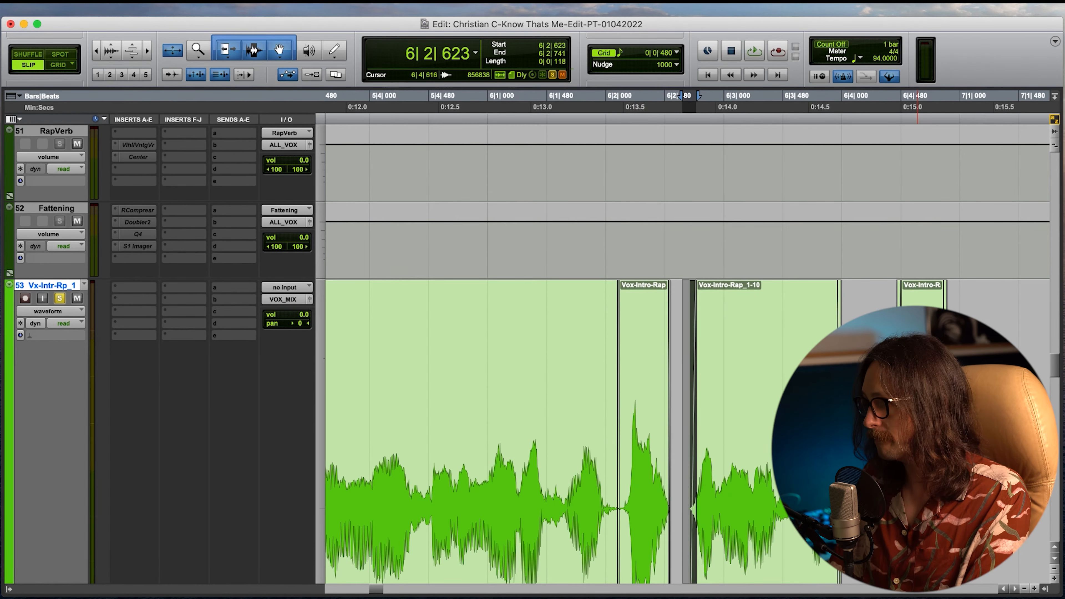
Step: Add a fade-out to the end of the last short clip, from about 6|4|692 to 6|4|869
{"action": "key", "text": "r"}
{"action": "key", "text": "r"}
{"action": "left_click", "coordinate": [749, 528]}
{"action": "key", "text": "t"}
{"action": "key", "text": "t"}
{"action": "key", "text": "t"}
{"action": "key", "text": "t"}
{"action": "key", "text": "t"}
{"action": "key", "text": "t"}
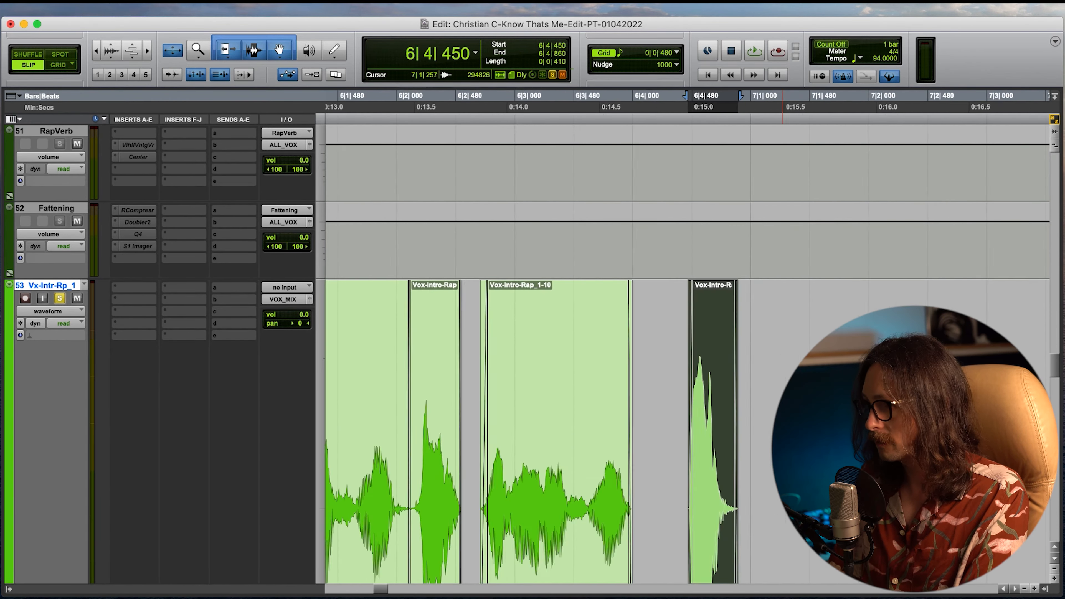
{"action": "left_click_drag", "start_coordinate": [760, 340], "coordinate": [735, 359]}
{"action": "key", "text": "r"}
{"action": "key", "text": "r"}
{"action": "key", "text": "r"}
{"action": "left_click", "coordinate": [757, 488]}
{"action": "key", "text": "t"}
{"action": "key", "text": "t"}
{"action": "left_click_drag", "start_coordinate": [656, 480], "coordinate": [830, 480]}
{"action": "key", "text": "Delete"}
Step: Play back the edited intro rap vocal from about 1|2|025
{"action": "key", "text": "r"}
{"action": "key", "text": "r"}
{"action": "key", "text": "r"}
{"action": "key", "text": "r"}
{"action": "key", "text": "r"}
{"action": "key", "text": "r"}
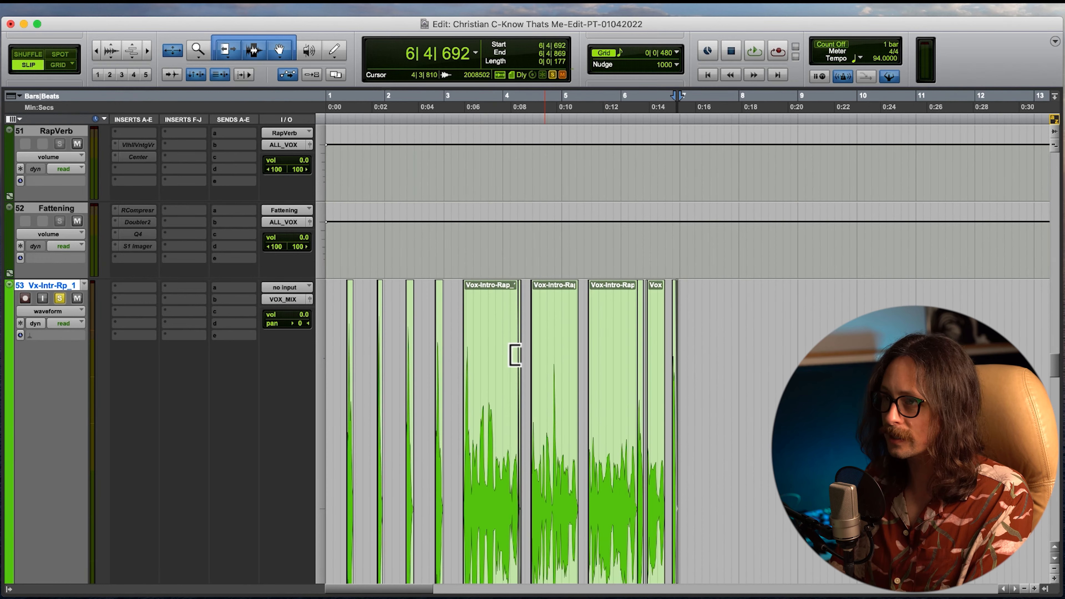
{"action": "key", "text": "r"}
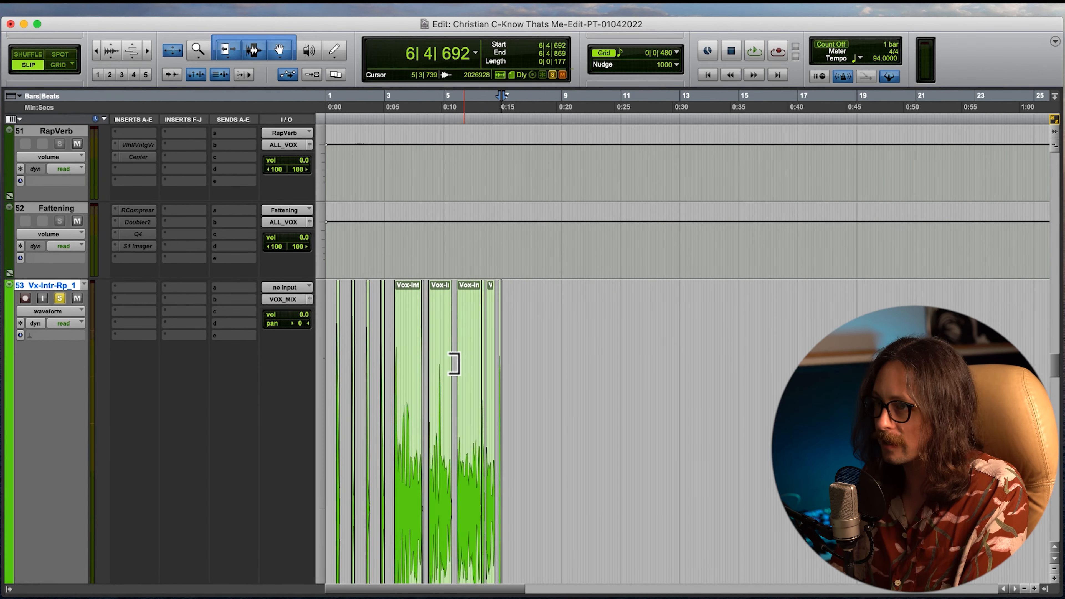
{"action": "left_click", "coordinate": [336, 399]}
{"action": "key", "text": "t"}
{"action": "key", "text": "t"}
{"action": "key", "text": "t"}
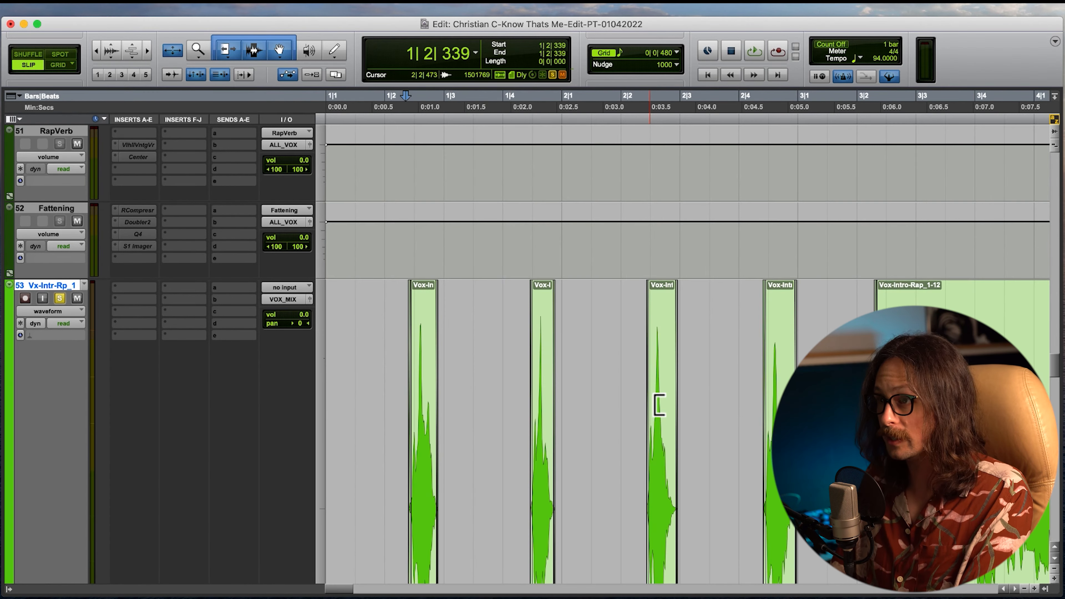
{"action": "key", "text": "r"}
{"action": "left_click", "coordinate": [357, 376]}
{"action": "key", "text": "space"}
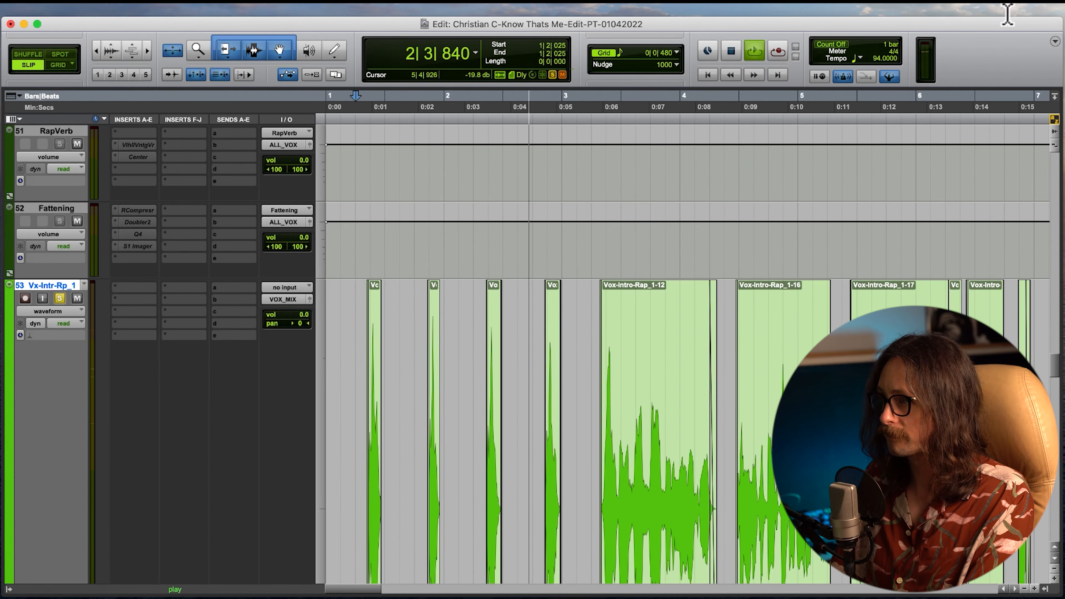
{"action": "key", "text": "space"}
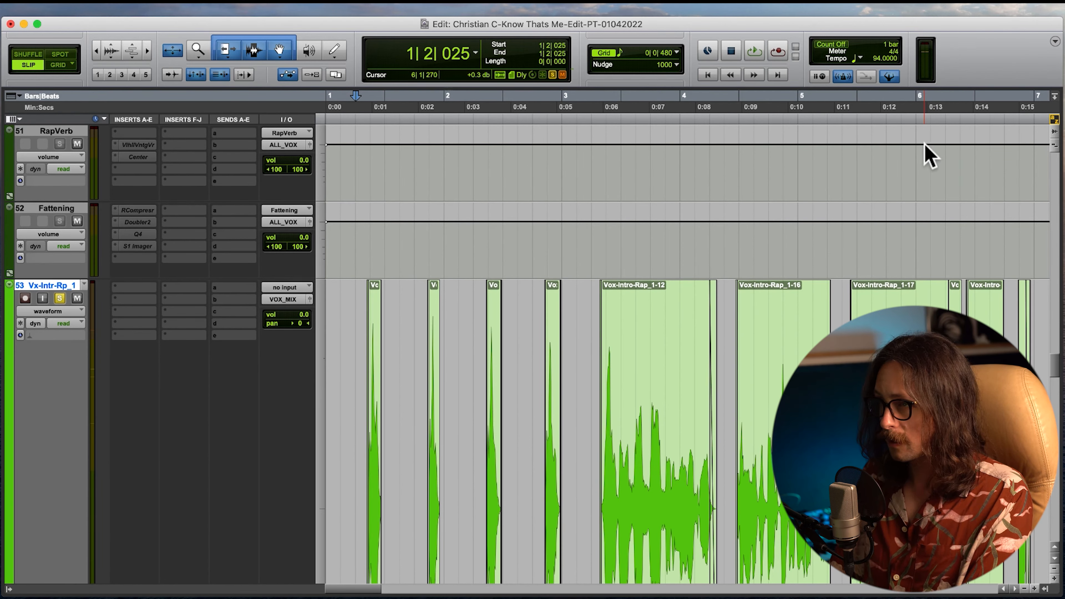
Step: Look over the vocal tracks below the rap lead and listen to the intro from 1|2|145
{"action": "left_click", "coordinate": [503, 412]}
{"action": "scroll", "coordinate": [503, 412], "scroll_direction": "down", "scroll_amount": 10}
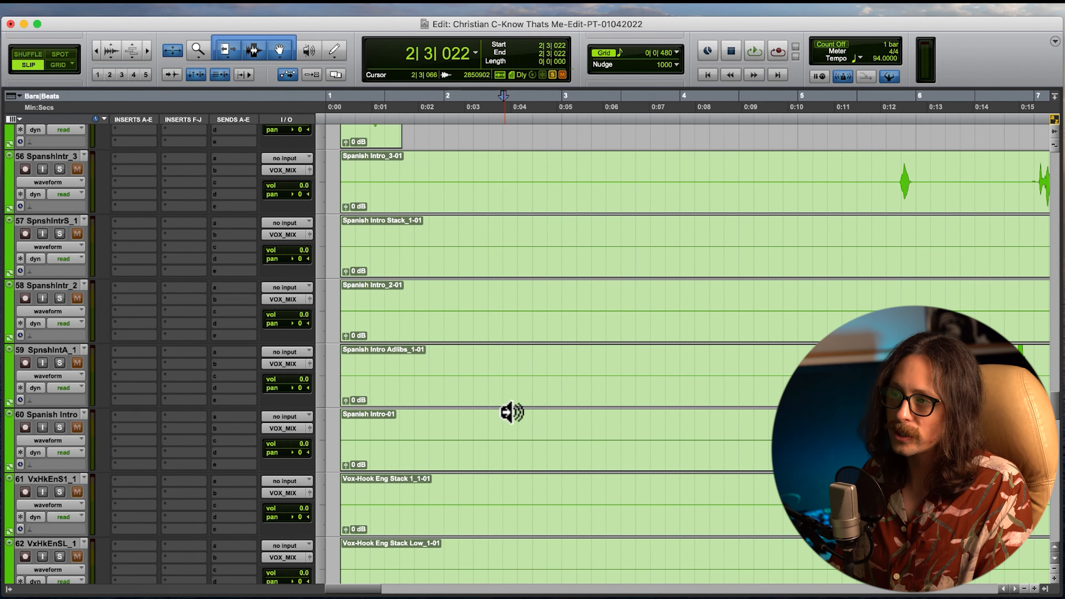
{"action": "scroll", "coordinate": [511, 399], "scroll_direction": "up", "scroll_amount": 8}
{"action": "scroll", "coordinate": [387, 490], "scroll_direction": "down", "scroll_amount": 8}
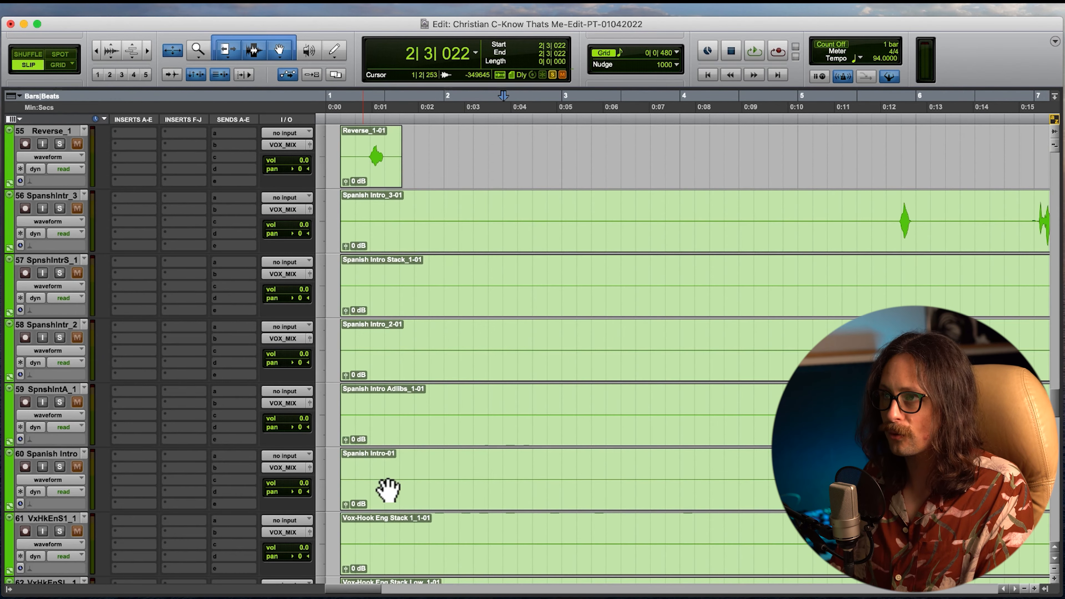
{"action": "scroll", "coordinate": [528, 361], "scroll_direction": "up", "scroll_amount": 6}
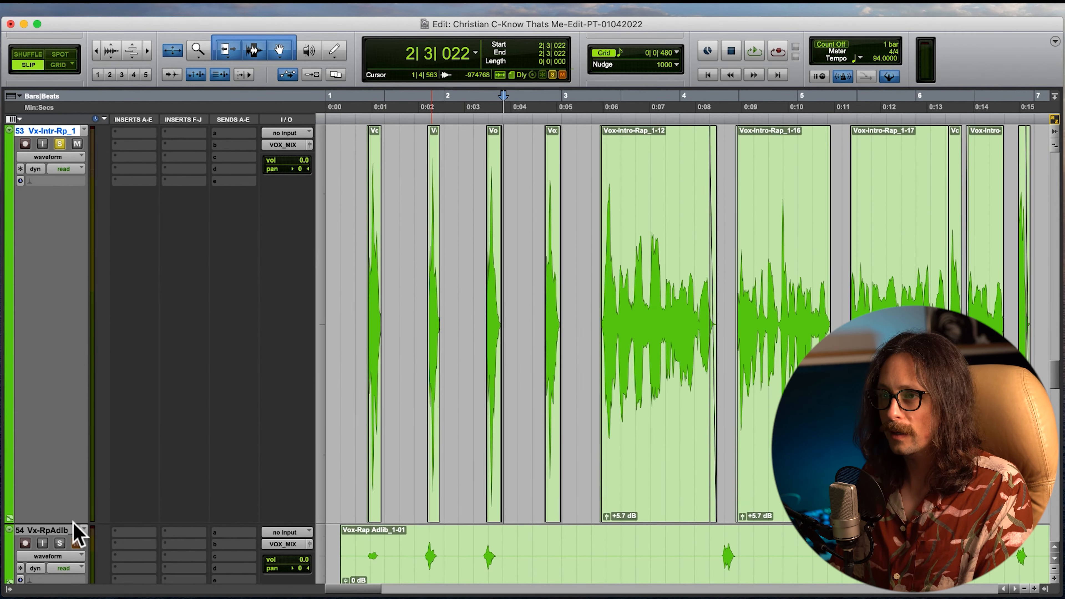
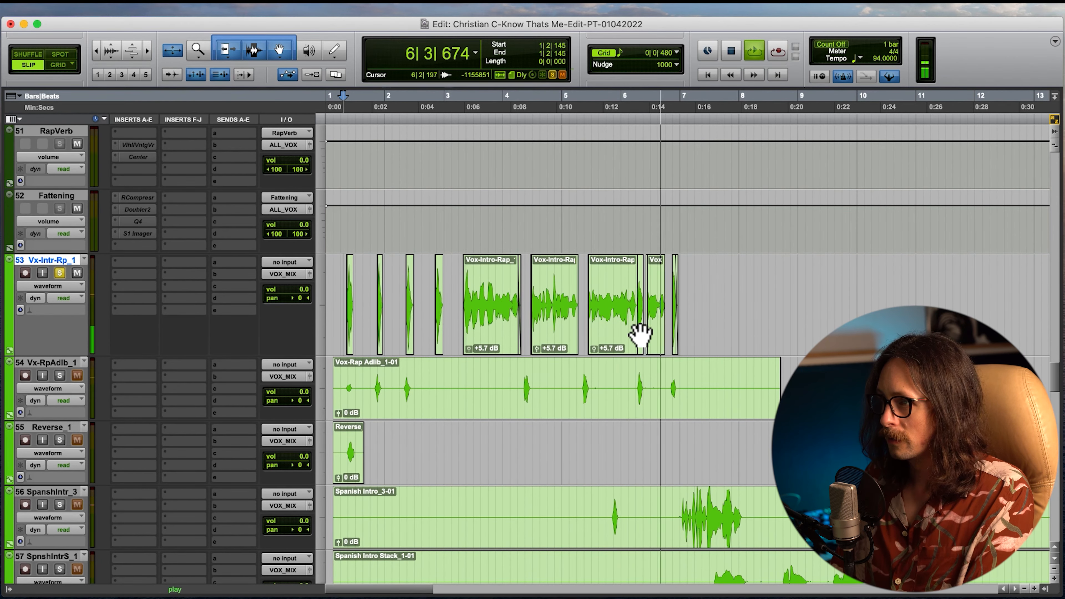
{"action": "key", "text": "space"}
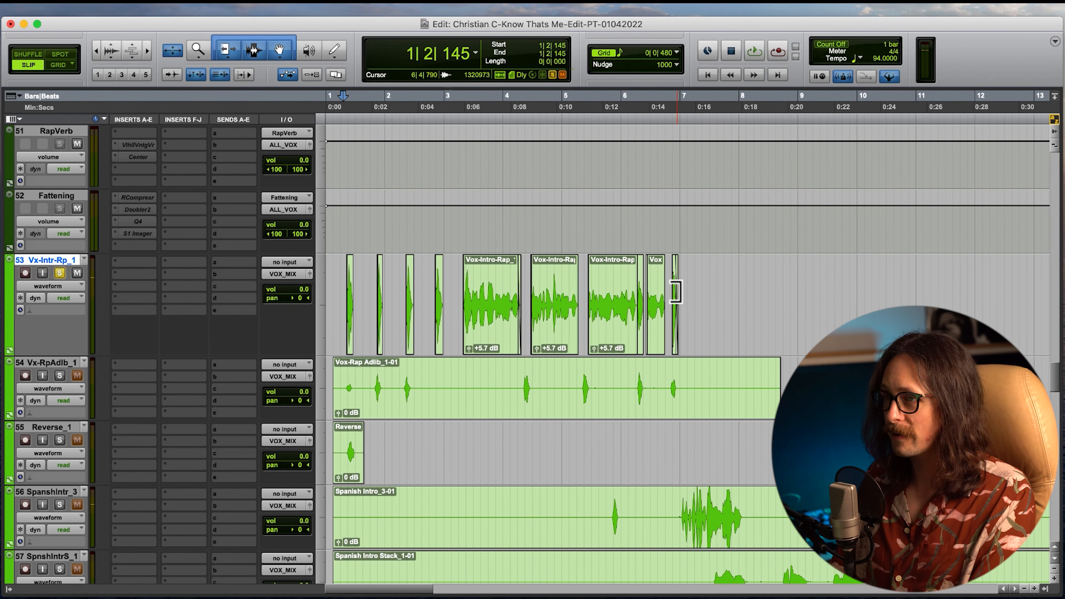
Step: Insert RCompressor on the intro rap track and set its ratio to about 4.62 and release to 5.00
{"action": "left_click", "coordinate": [142, 264]}
{"action": "key", "text": "Escape"}
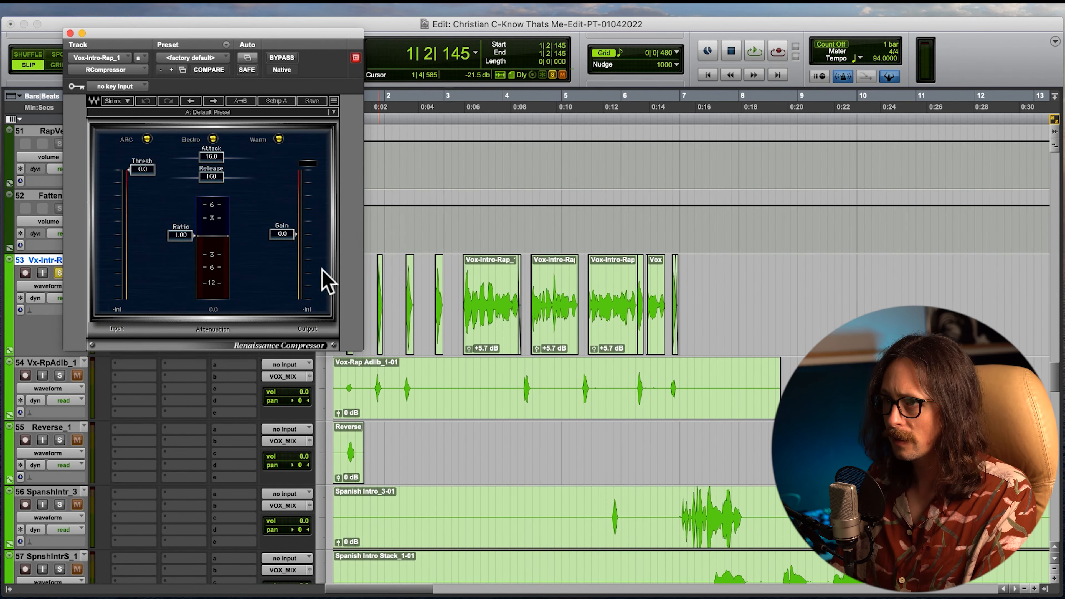
{"action": "left_click_drag", "start_coordinate": [191, 236], "coordinate": [182, 294]}
{"action": "left_click_drag", "start_coordinate": [212, 176], "coordinate": [163, 177]}
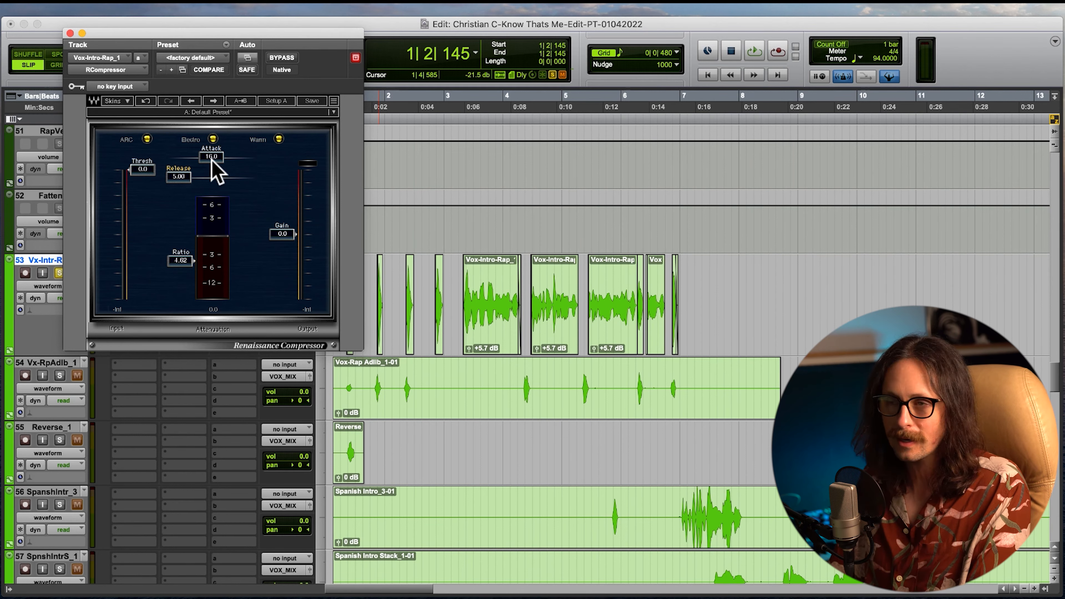
Step: Set the compressor to Opto and Smooth modes with attack at 51.7 and threshold at -18.2
{"action": "left_click", "coordinate": [213, 139]}
{"action": "left_click", "coordinate": [278, 139]}
{"action": "left_click_drag", "start_coordinate": [213, 162], "coordinate": [290, 142]}
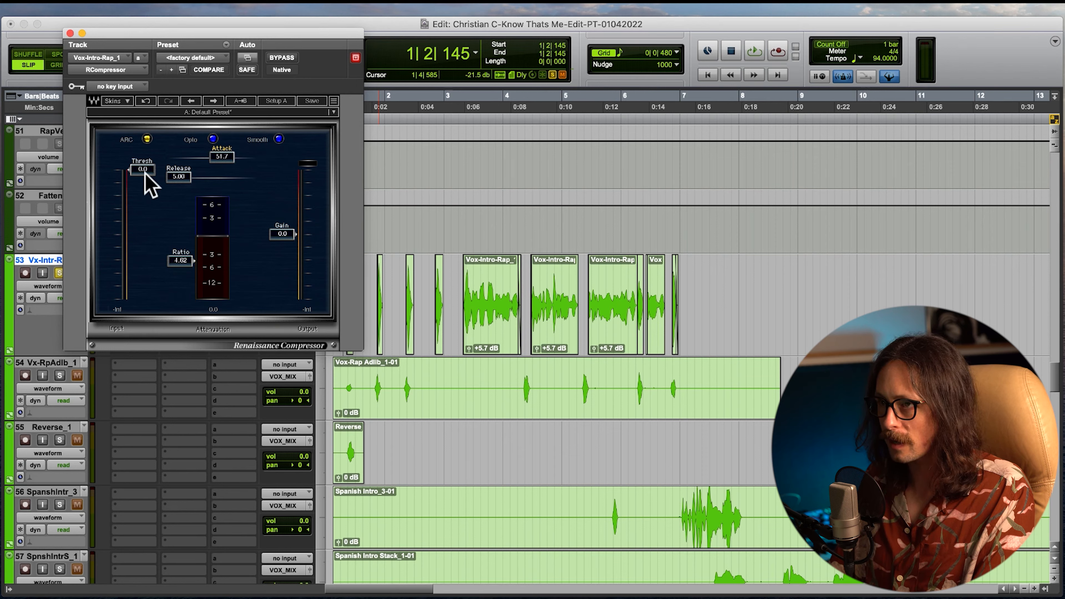
{"action": "left_click_drag", "start_coordinate": [142, 170], "coordinate": [145, 210]}
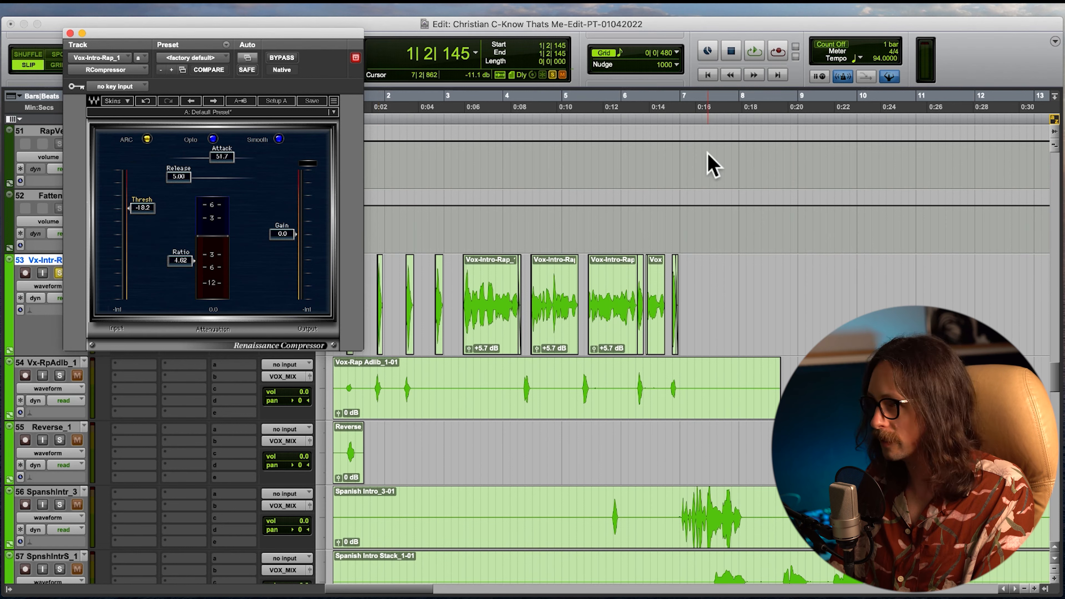
Step: Adjust the compressor while playing the rap from 1|4|239: gain 4.5, threshold about -26.1 and ratio about 2.36
{"action": "left_click", "coordinate": [374, 282]}
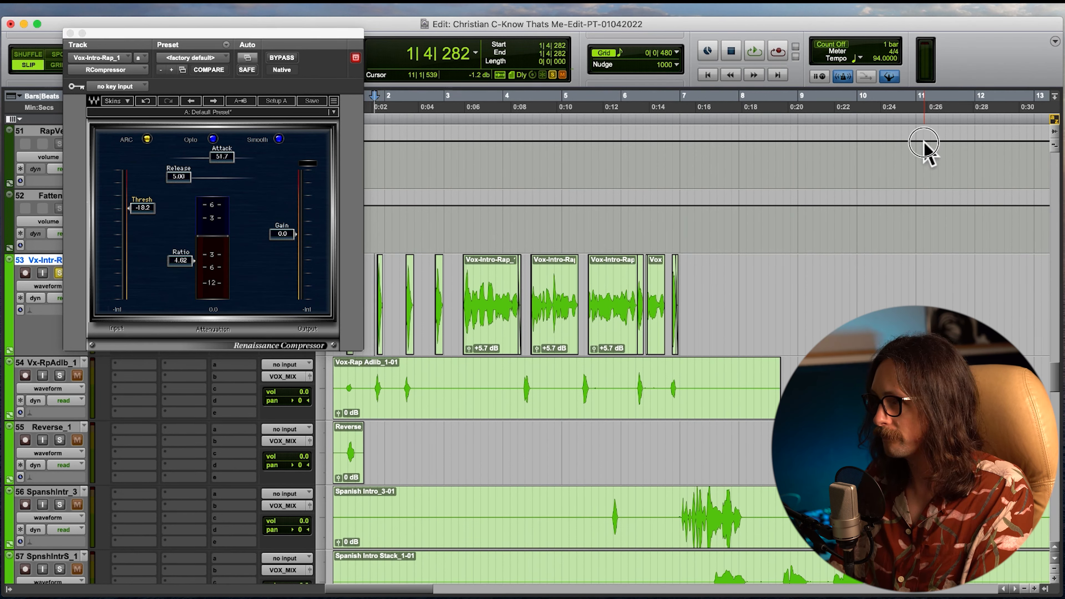
{"action": "key", "text": "space"}
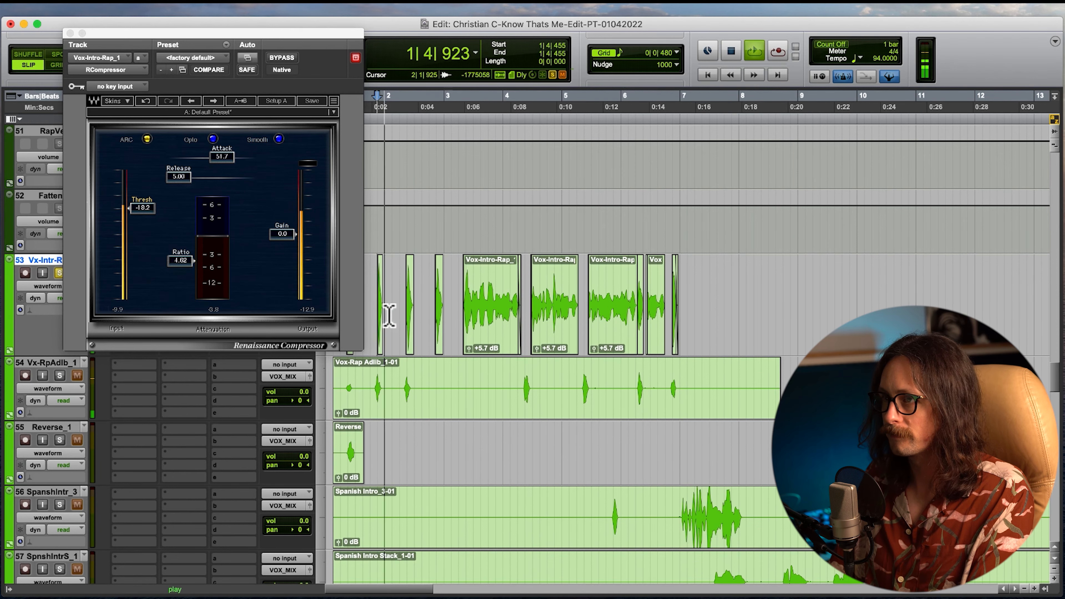
{"action": "left_click", "coordinate": [374, 293]}
{"action": "key", "text": "space"}
{"action": "key", "text": "space"}
{"action": "left_click_drag", "start_coordinate": [282, 233], "coordinate": [278, 209]}
{"action": "left_click_drag", "start_coordinate": [151, 208], "coordinate": [147, 225]}
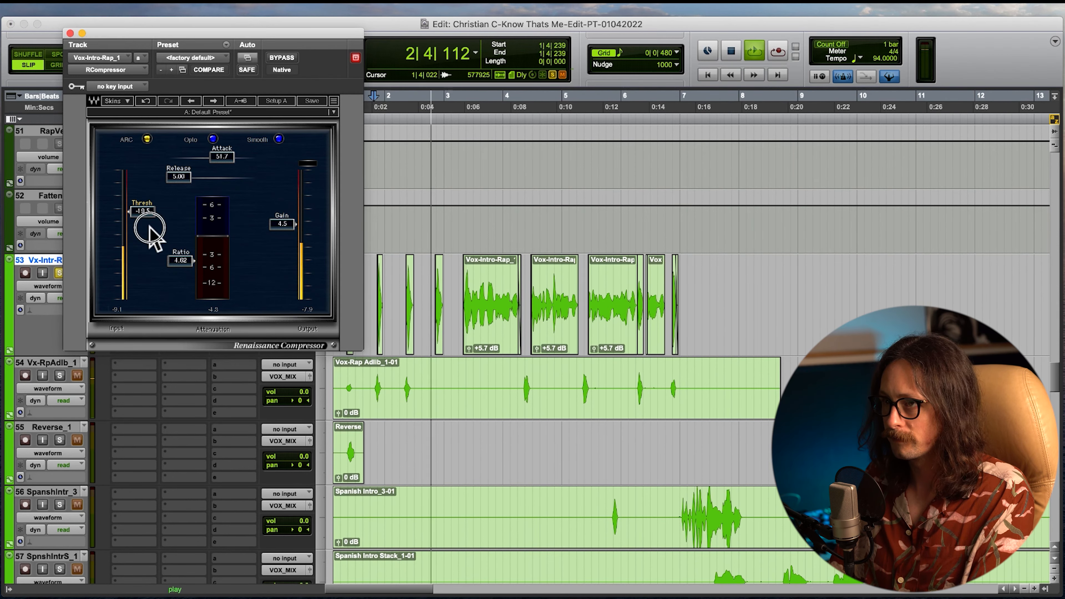
{"action": "left_click_drag", "start_coordinate": [191, 257], "coordinate": [185, 243]}
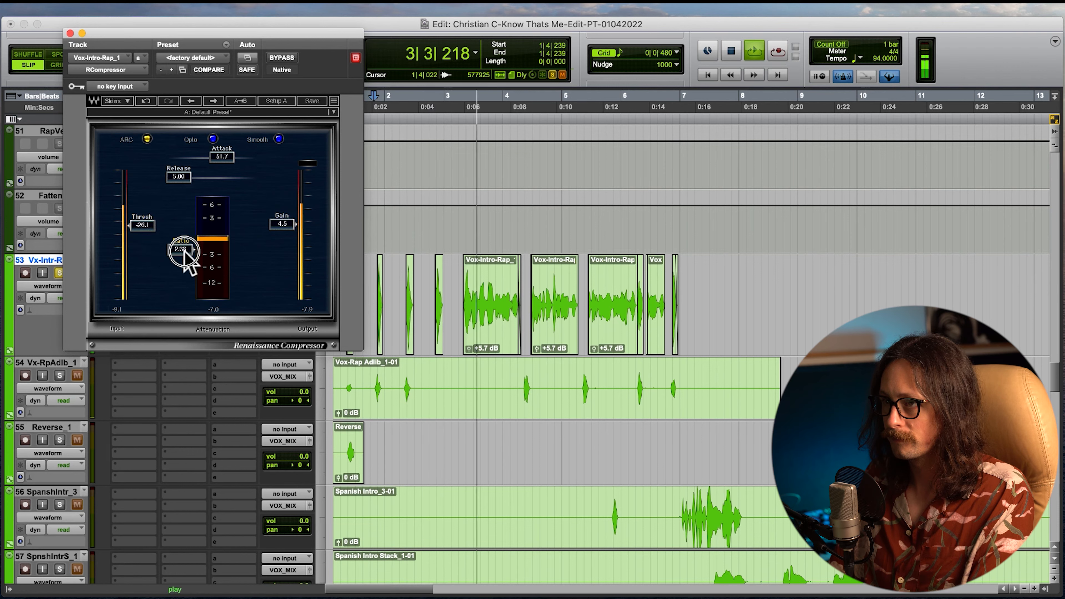
Step: Raise the compressor's gain to 8.5 and attack to 108, and set the threshold to -26.4 during playback
{"action": "left_click_drag", "start_coordinate": [293, 224], "coordinate": [287, 188]}
{"action": "left_click_drag", "start_coordinate": [221, 159], "coordinate": [275, 128]}
{"action": "left_click_drag", "start_coordinate": [179, 180], "coordinate": [171, 180]}
{"action": "left_click_drag", "start_coordinate": [150, 226], "coordinate": [150, 221]}
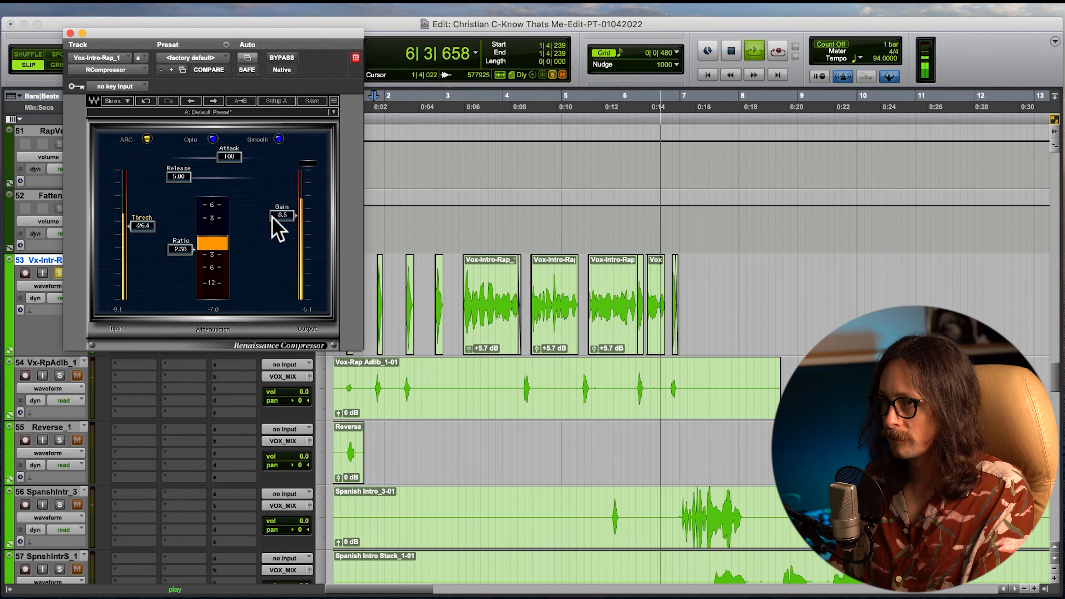
{"action": "key", "text": "space"}
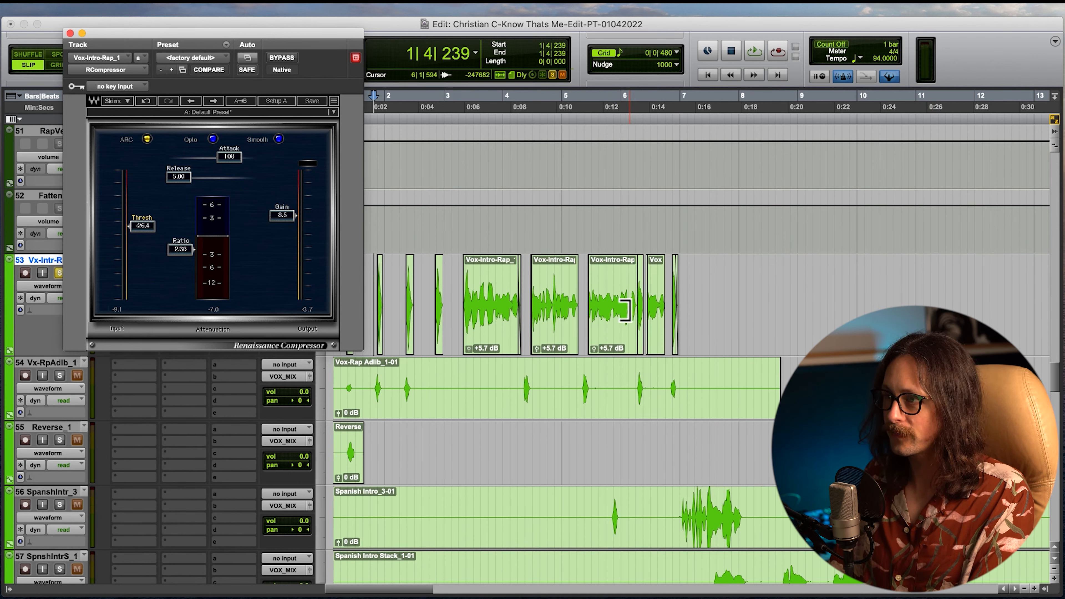
Step: Listen to the compressed phrase Vox-Intro-Rap_1-17 and the clips after it, playing from 5|2|616
{"action": "left_click", "coordinate": [627, 290]}
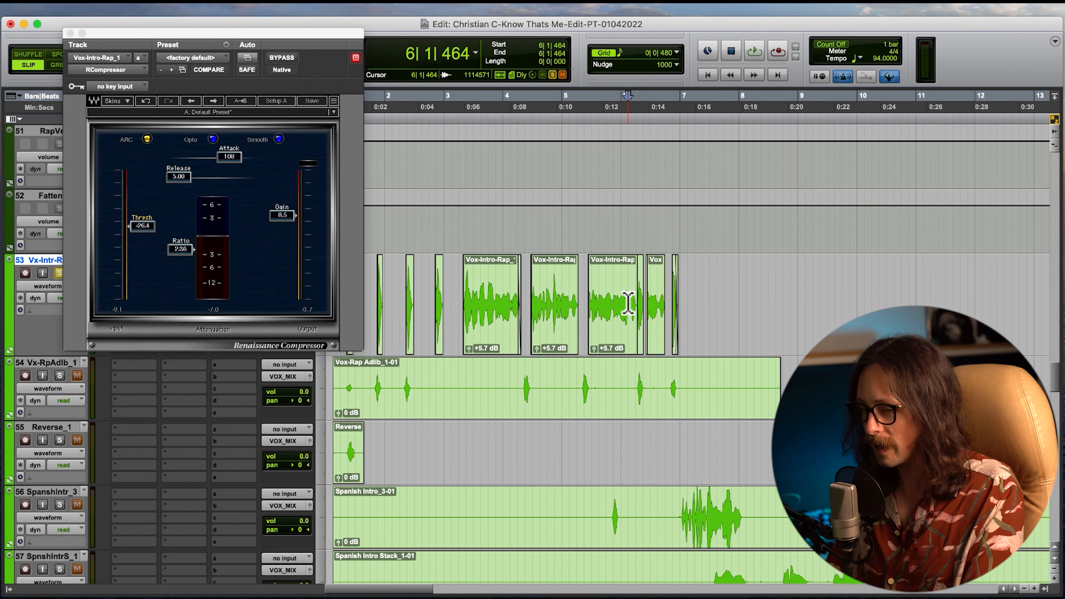
{"action": "scroll", "coordinate": [633, 306], "scroll_direction": "up", "scroll_amount": 3}
{"action": "scroll", "coordinate": [752, 323], "scroll_direction": "down", "scroll_amount": 3}
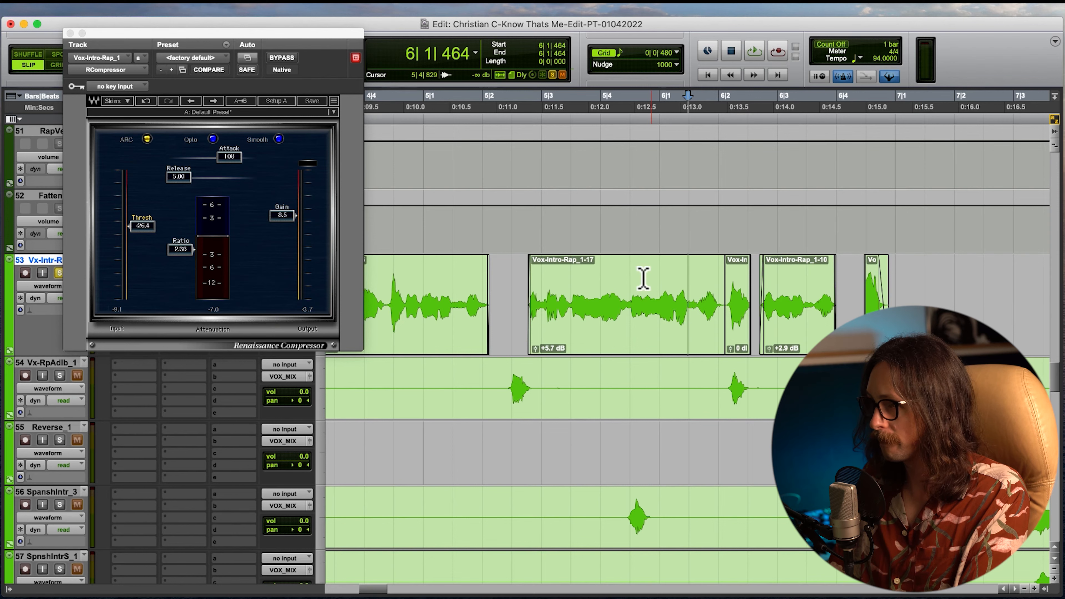
{"action": "left_click", "coordinate": [520, 286]}
{"action": "key", "text": "space"}
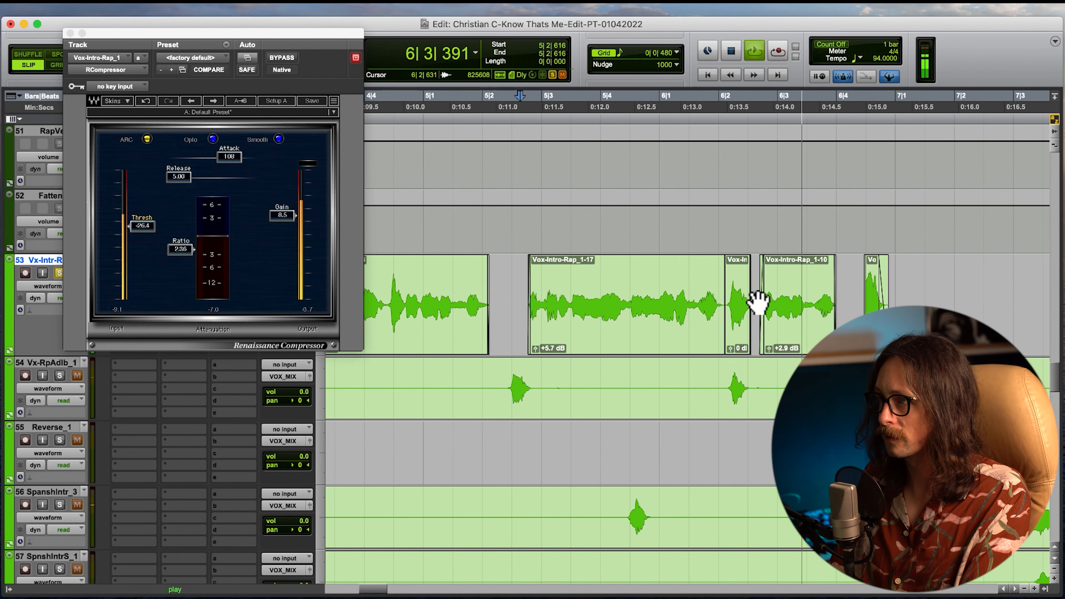
{"action": "key", "text": "space"}
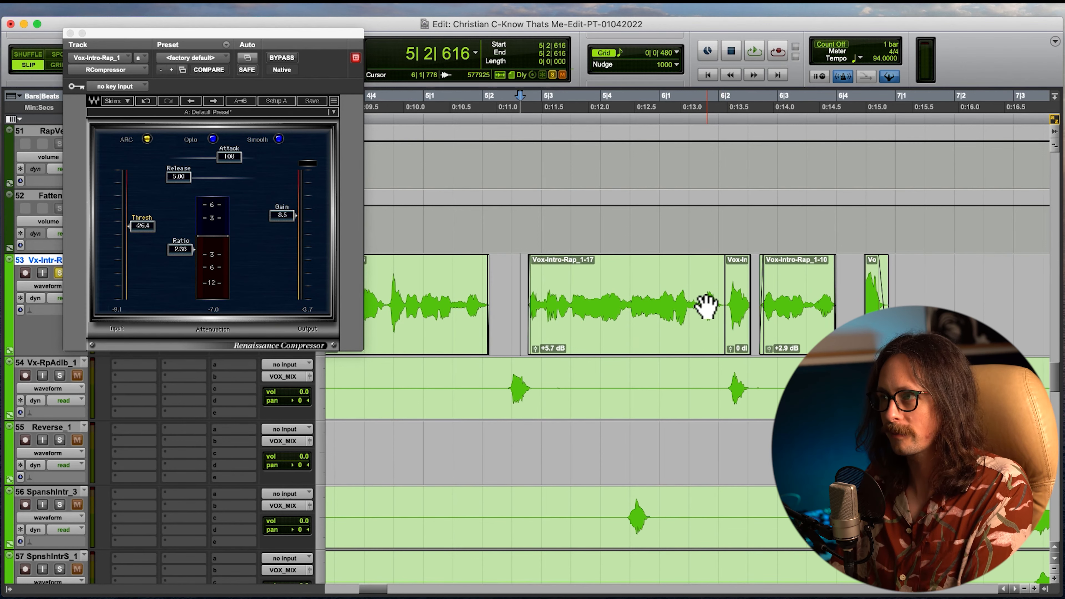
Step: Split Vox-Intro-Rap_1-17 at 6|1|632, before its quiet last word, and raise that word's clip gain to +11.2 dB
{"action": "key", "text": "super+bracketright"}
{"action": "key", "text": "super+bracketright"}
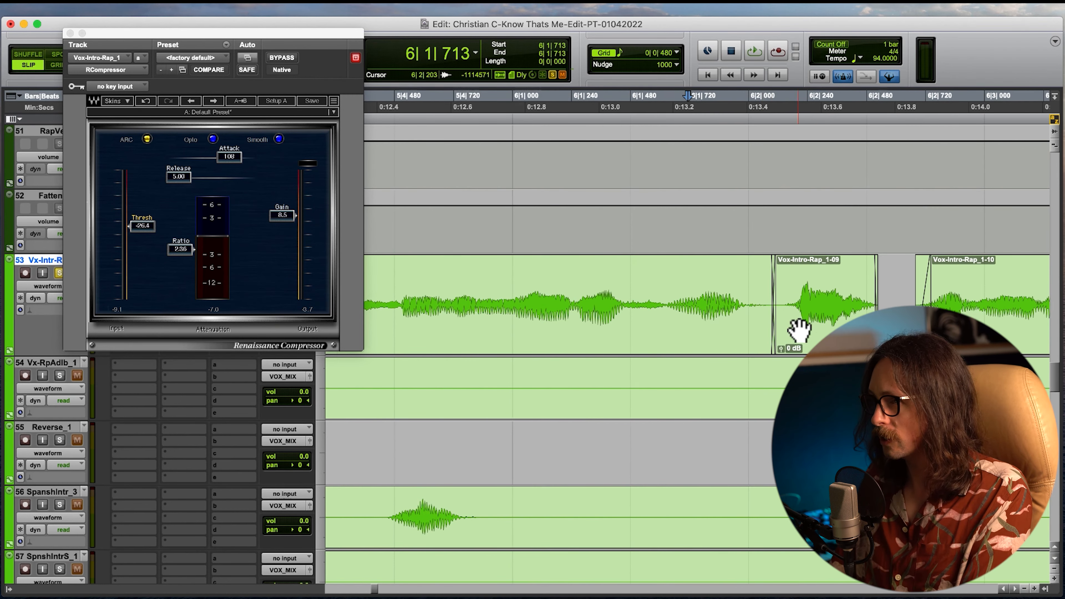
{"action": "left_click", "coordinate": [669, 298]}
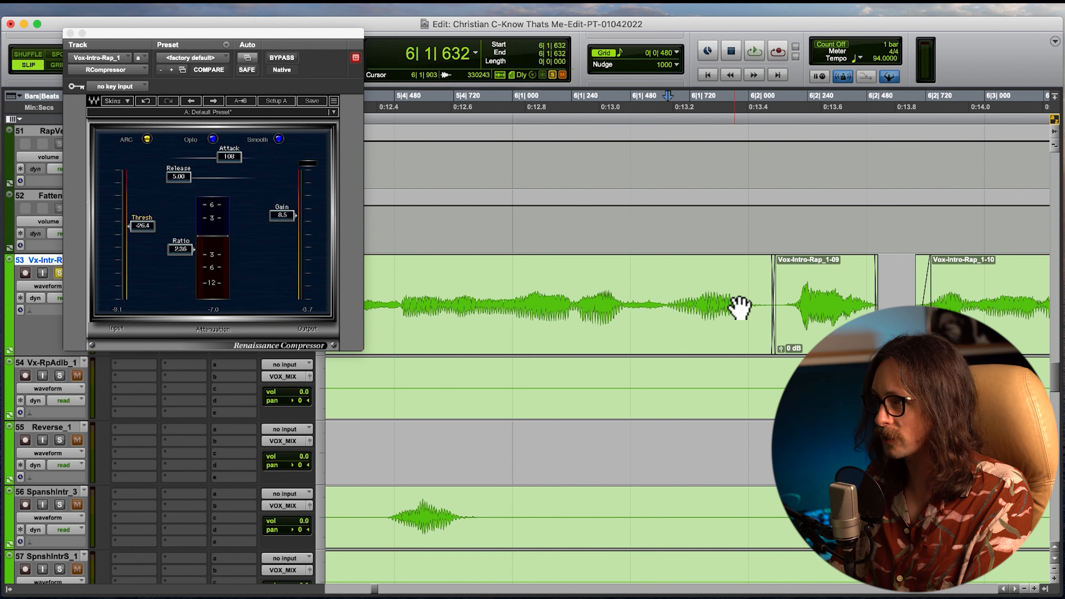
{"action": "key", "text": "super+bracketright"}
{"action": "key", "text": "super+bracketright"}
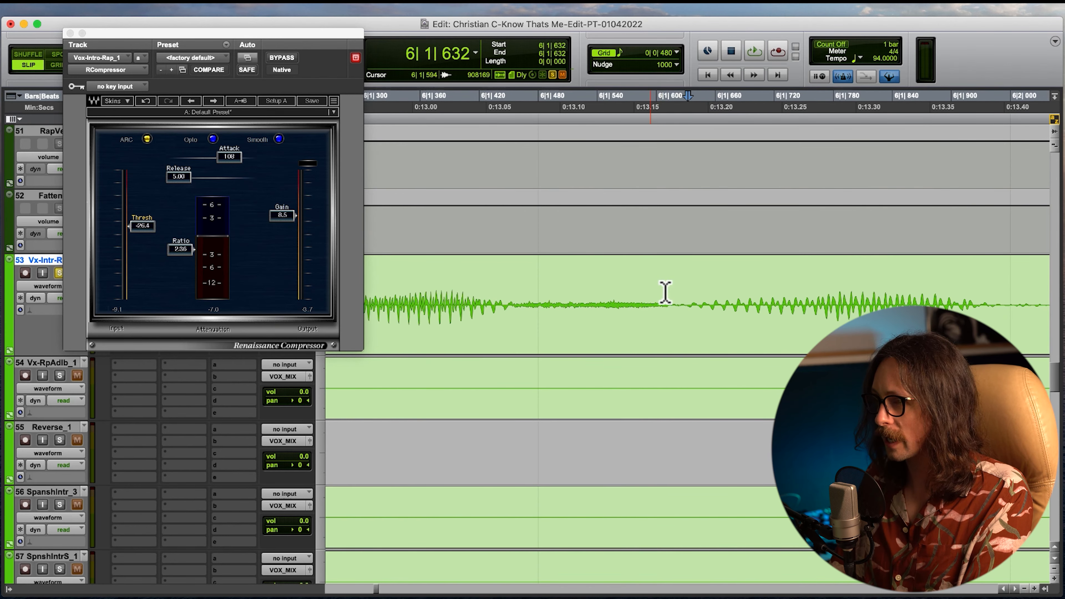
{"action": "key", "text": "super+e"}
{"action": "key", "text": "super+bracketleft"}
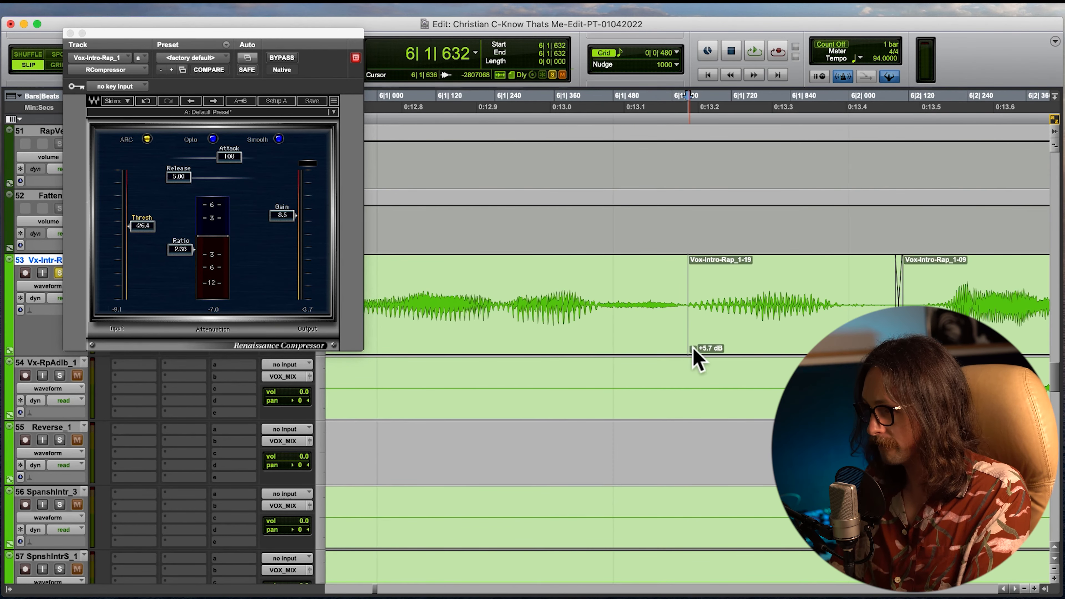
{"action": "left_click_drag", "start_coordinate": [692, 348], "coordinate": [690, 347]}
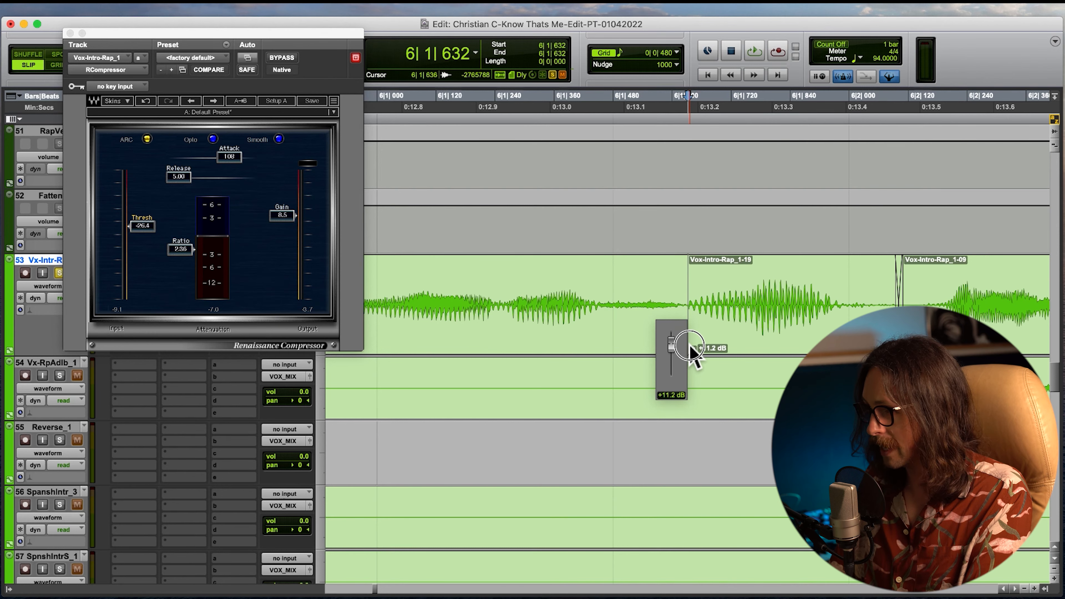
Step: Play the phrase from 5|2|756 to check the level of the boosted last word
{"action": "key", "text": "super+bracketleft"}
{"action": "key", "text": "super+bracketleft"}
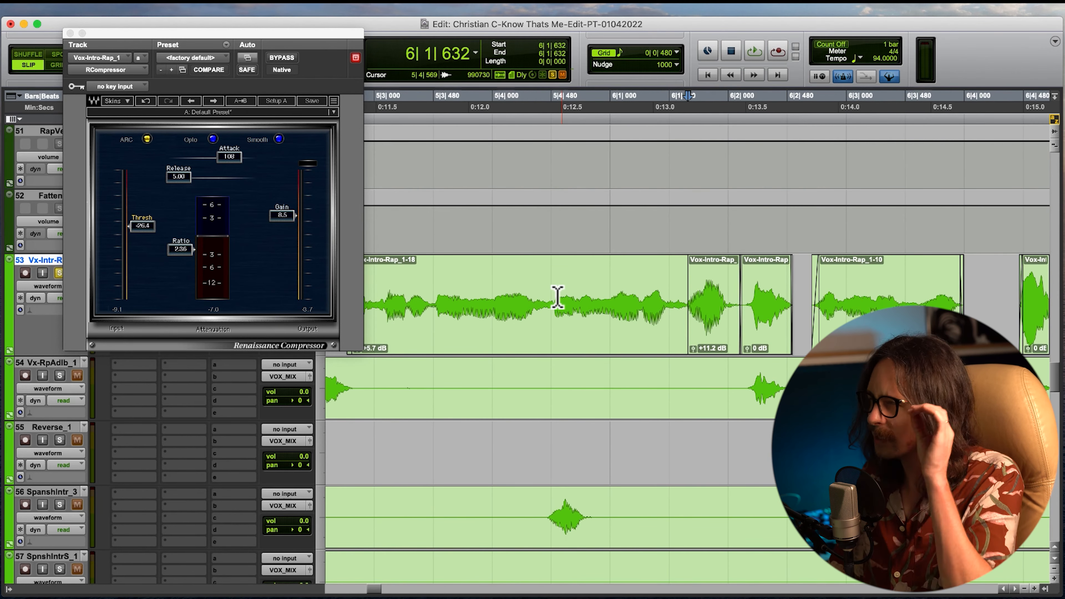
{"action": "key", "text": "super+bracketleft"}
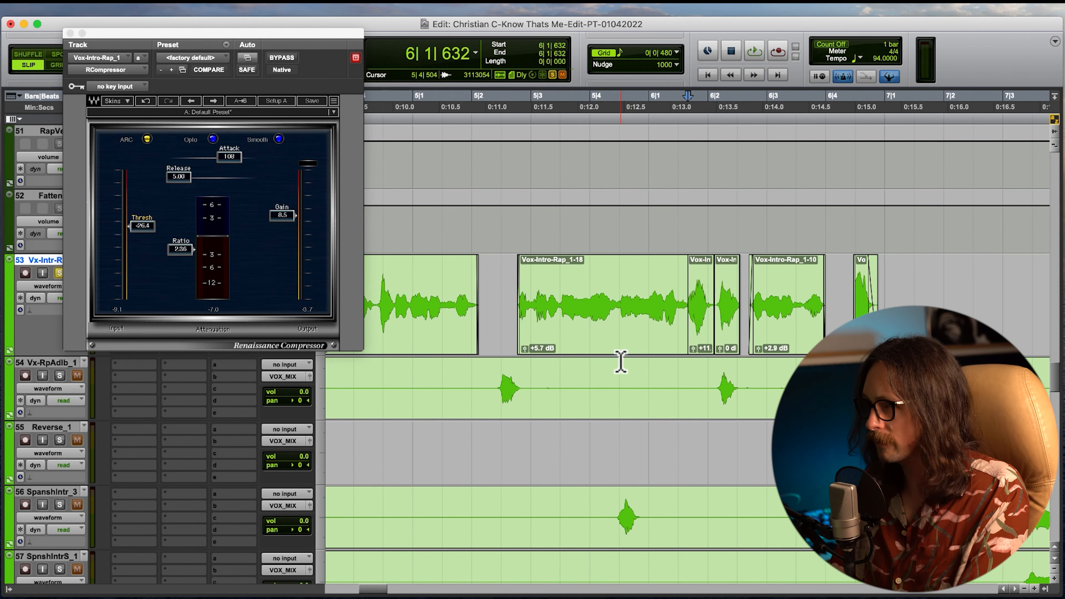
{"action": "left_click", "coordinate": [510, 290]}
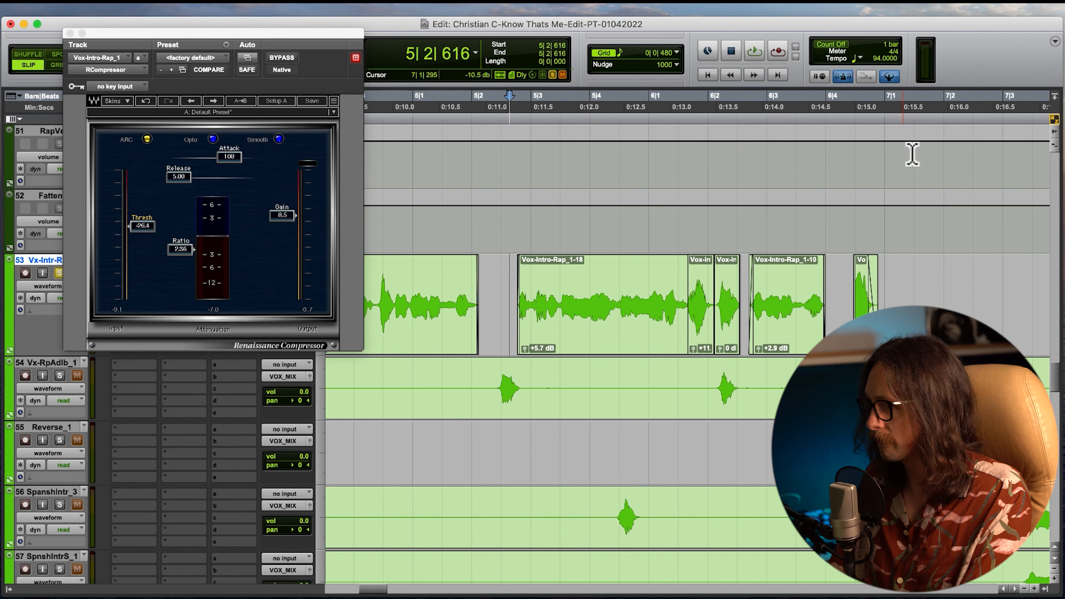
{"action": "left_click", "coordinate": [519, 267]}
{"action": "key", "text": "space"}
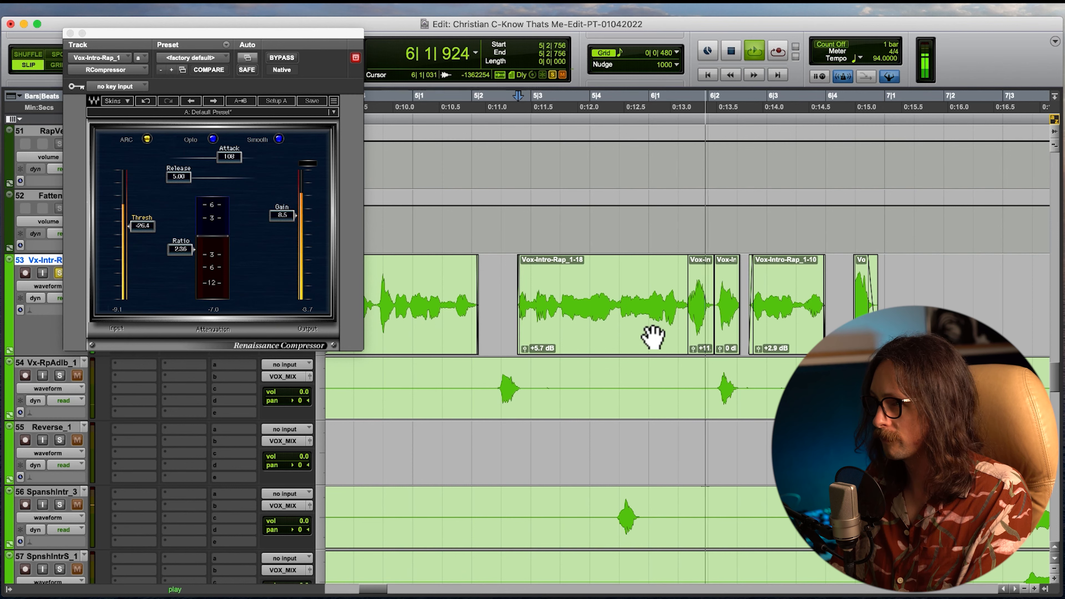
{"action": "key", "text": "space"}
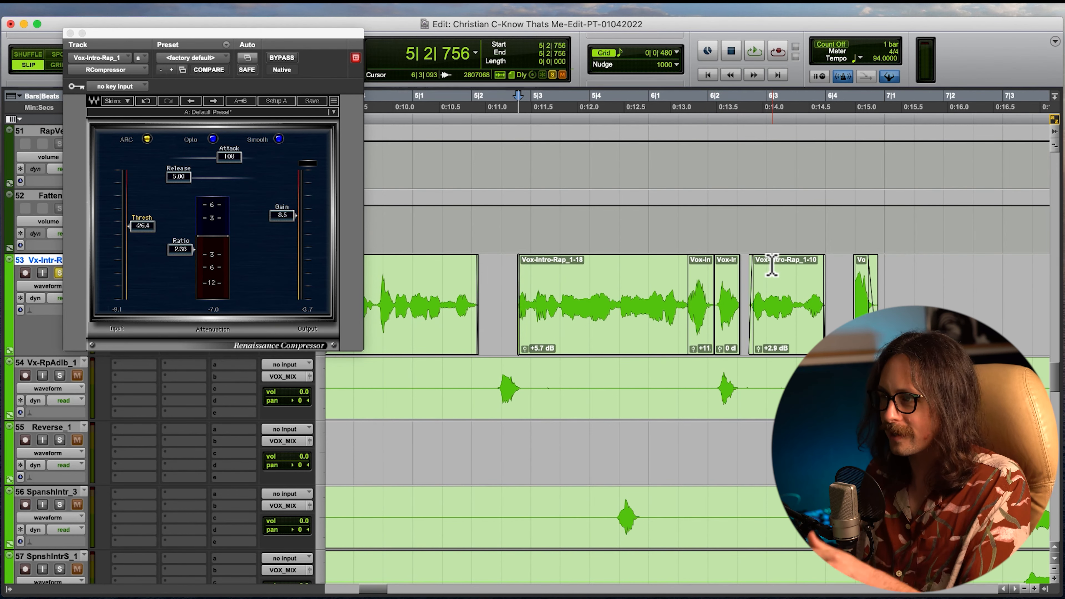
Step: Lower the clip gain of the boosted last word, Vox-Intro-Rap_1-19, to +8.3 dB and close the compressor window
{"action": "left_click", "coordinate": [708, 344]}
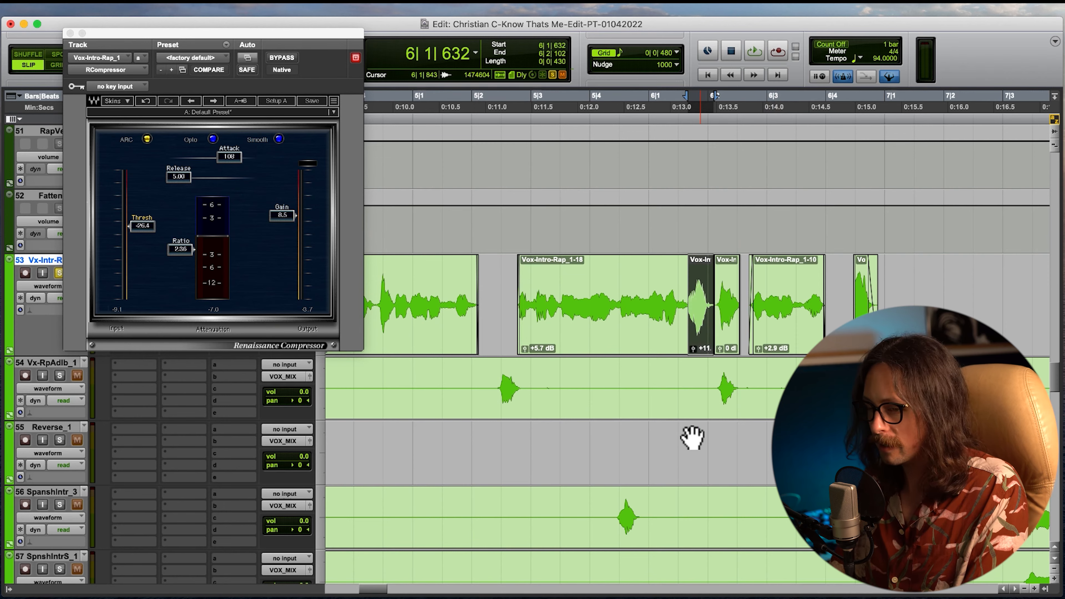
{"action": "key", "text": "super+bracketright"}
{"action": "key", "text": "super+bracketright"}
{"action": "left_click_drag", "start_coordinate": [693, 349], "coordinate": [701, 398]}
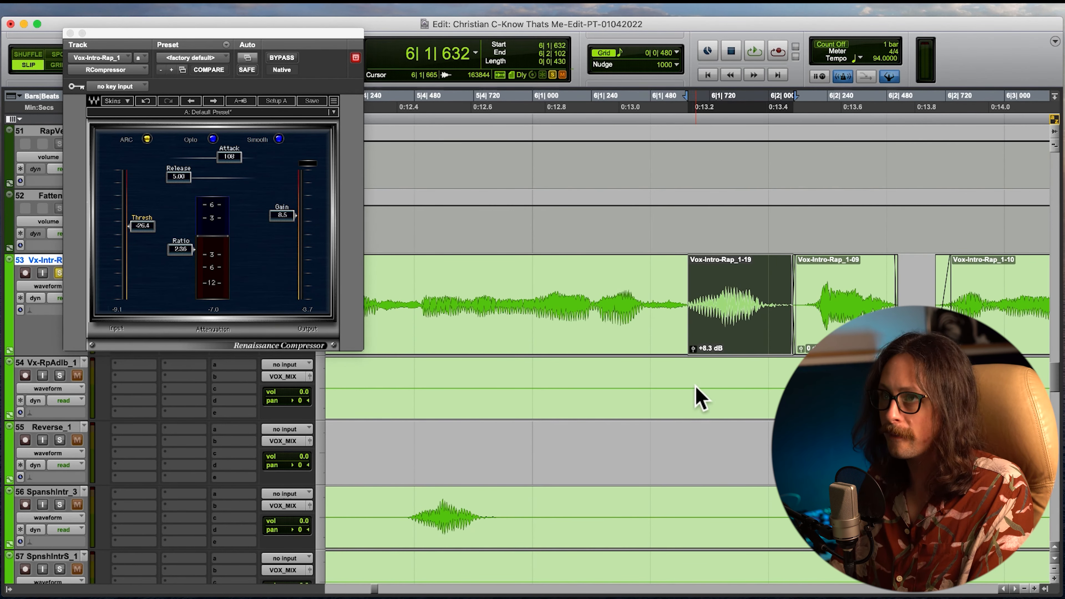
{"action": "left_click", "coordinate": [70, 33]}
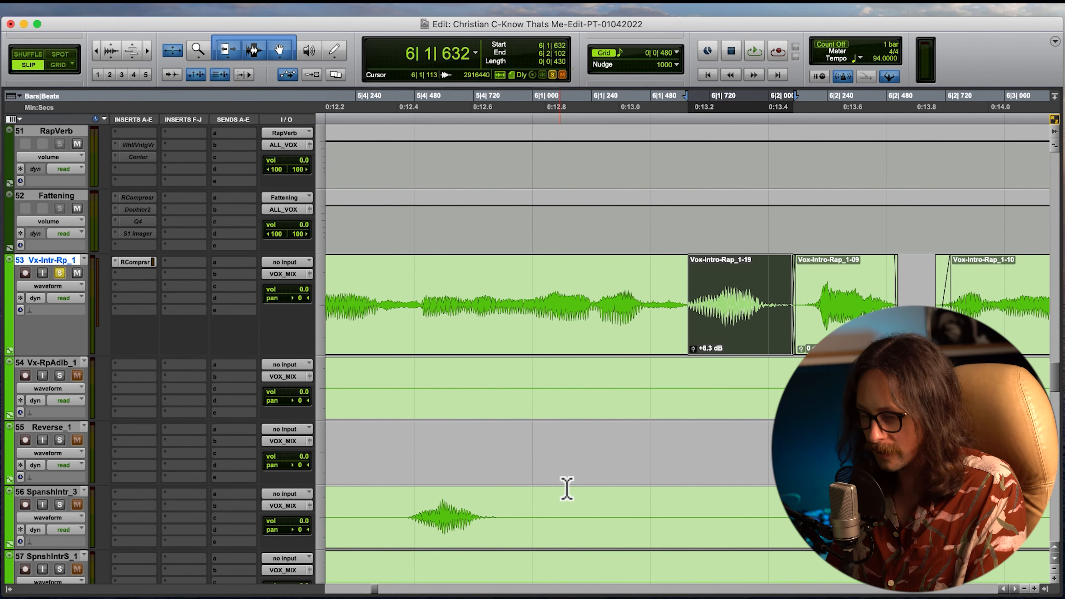
Step: Select the Vox-Rap Adlib_1-01 clip, solo its track Vx-RpAdlb_1, and enlarge the waveform display to expose the noise between words
{"action": "key", "text": "r"}
{"action": "key", "text": "r"}
{"action": "key", "text": "r"}
{"action": "key", "text": "r"}
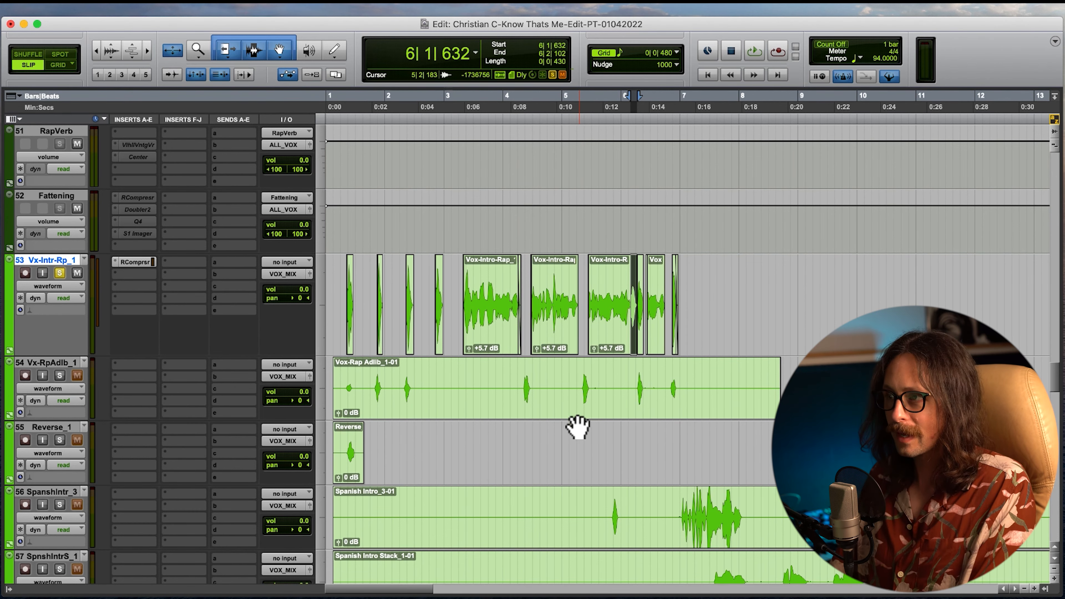
{"action": "left_click", "coordinate": [563, 404]}
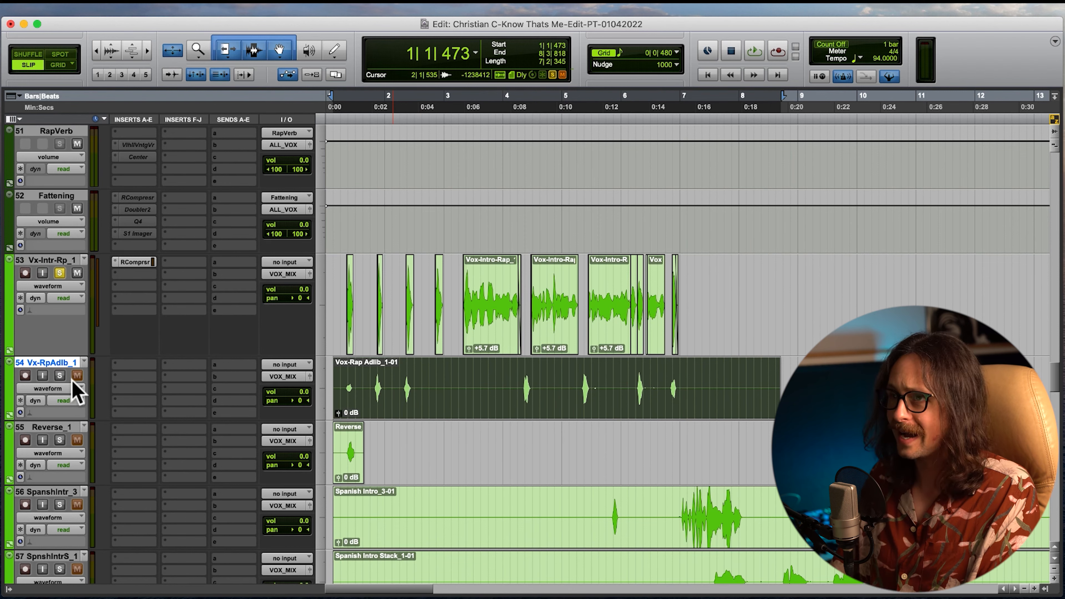
{"action": "left_click", "coordinate": [59, 375]}
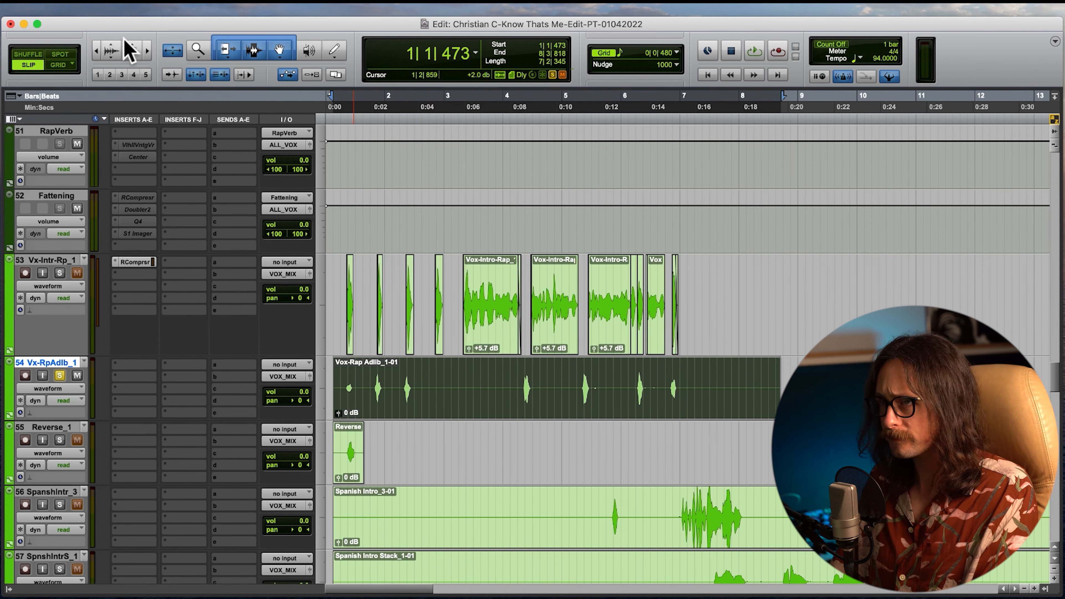
{"action": "left_click", "coordinate": [115, 47]}
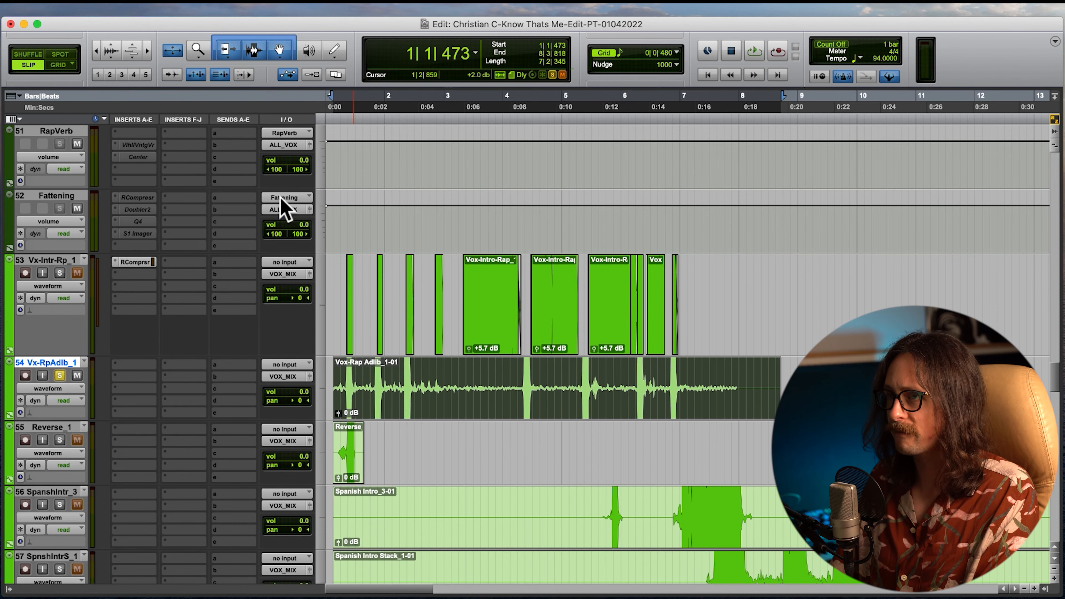
Step: Trim the ad-lib clip's start to 1|2|396 and delete the noise from 1|2|856 to just before the second word
{"action": "left_click", "coordinate": [366, 382]}
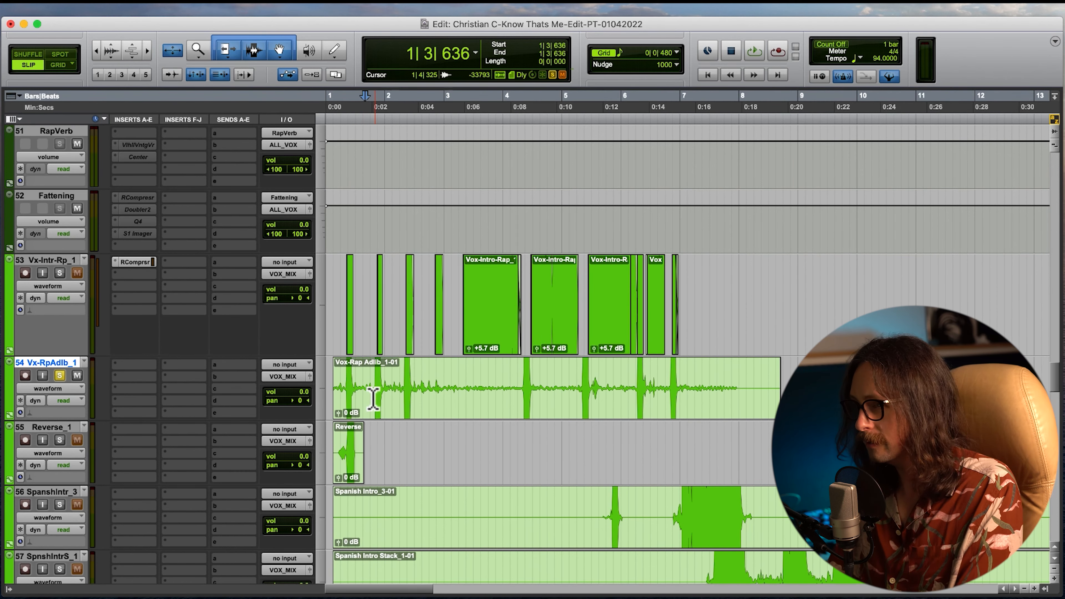
{"action": "key", "text": "t"}
{"action": "key", "text": "t"}
{"action": "key", "text": "t"}
{"action": "key", "text": "t"}
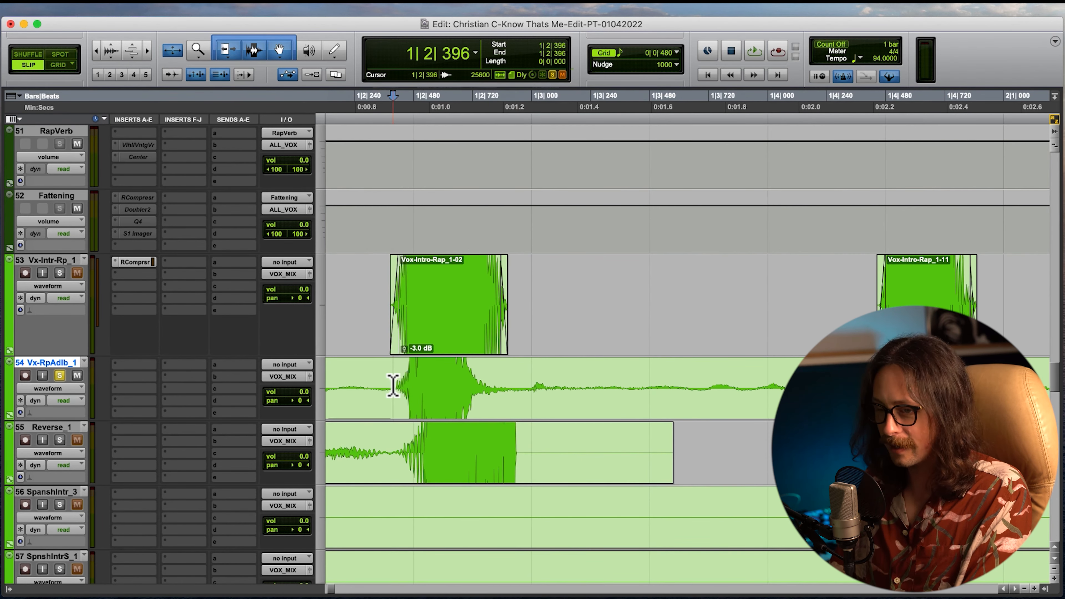
{"action": "key", "text": "a"}
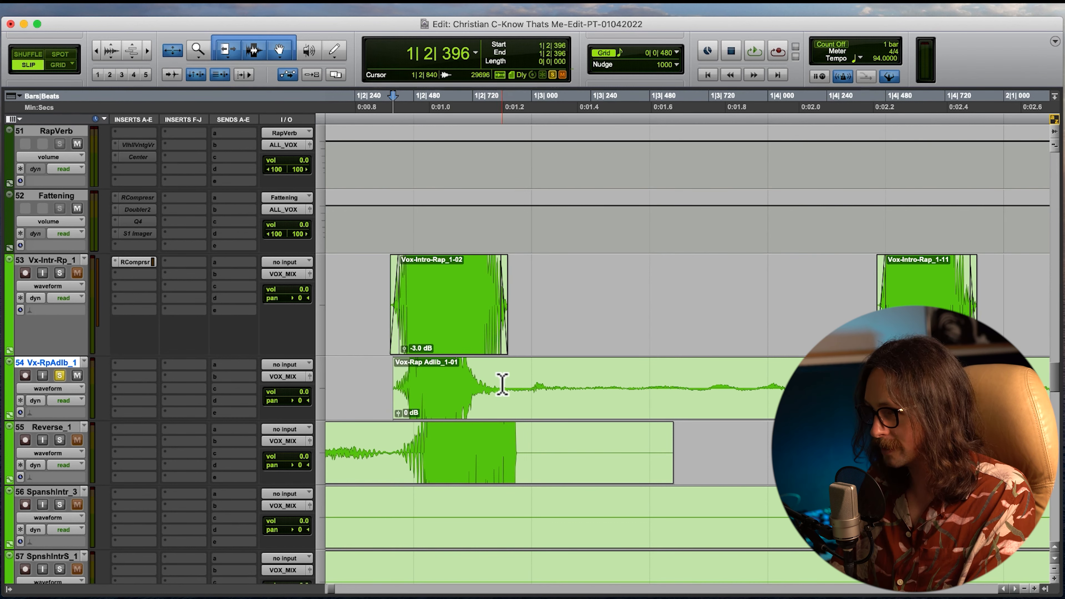
{"action": "left_click_drag", "start_coordinate": [505, 383], "coordinate": [851, 384]}
{"action": "key", "text": "Delete"}
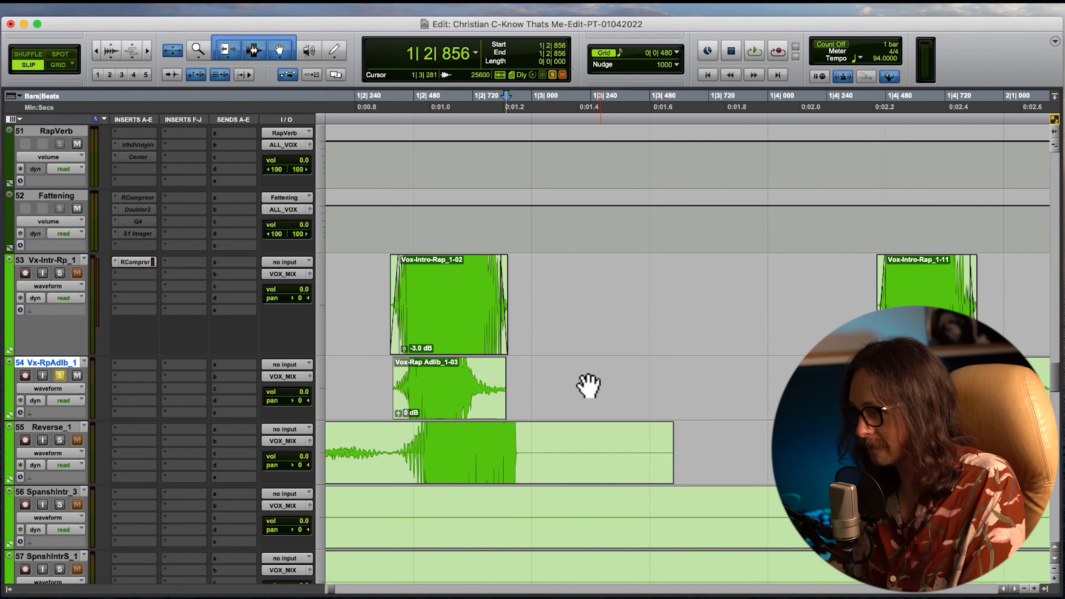
Step: Add a fade-out to the end of the first ad-lib word and a fade-in from 1|2|396 to 1|2|442
{"action": "left_click_drag", "start_coordinate": [518, 371], "coordinate": [490, 374]}
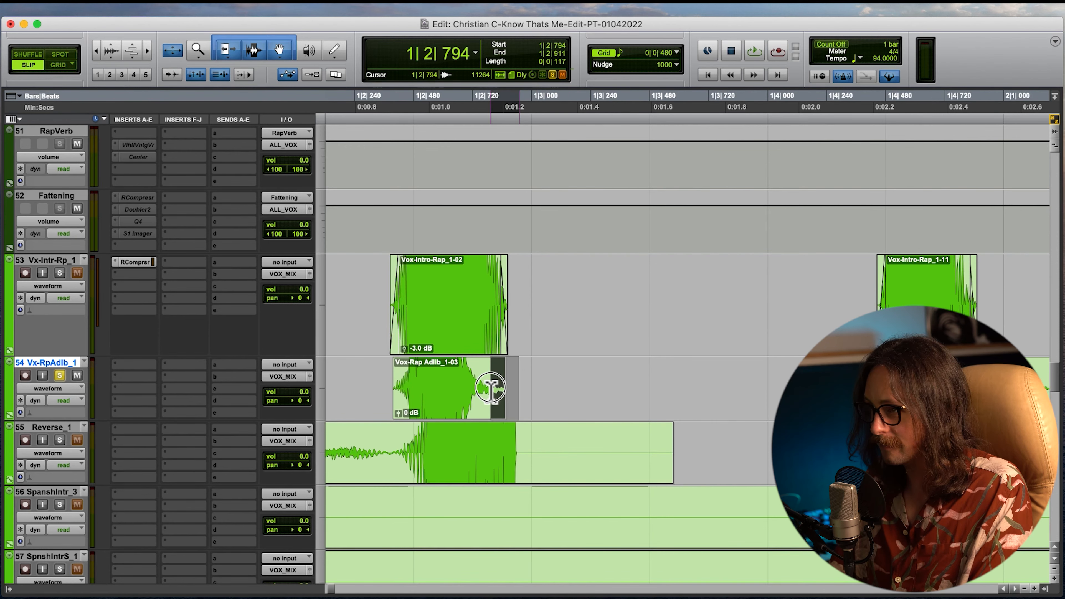
{"action": "left_click", "coordinate": [616, 375]}
{"action": "left_click", "coordinate": [504, 365]}
{"action": "left_click_drag", "start_coordinate": [504, 366], "coordinate": [474, 415]}
{"action": "left_click_drag", "start_coordinate": [396, 368], "coordinate": [407, 370]}
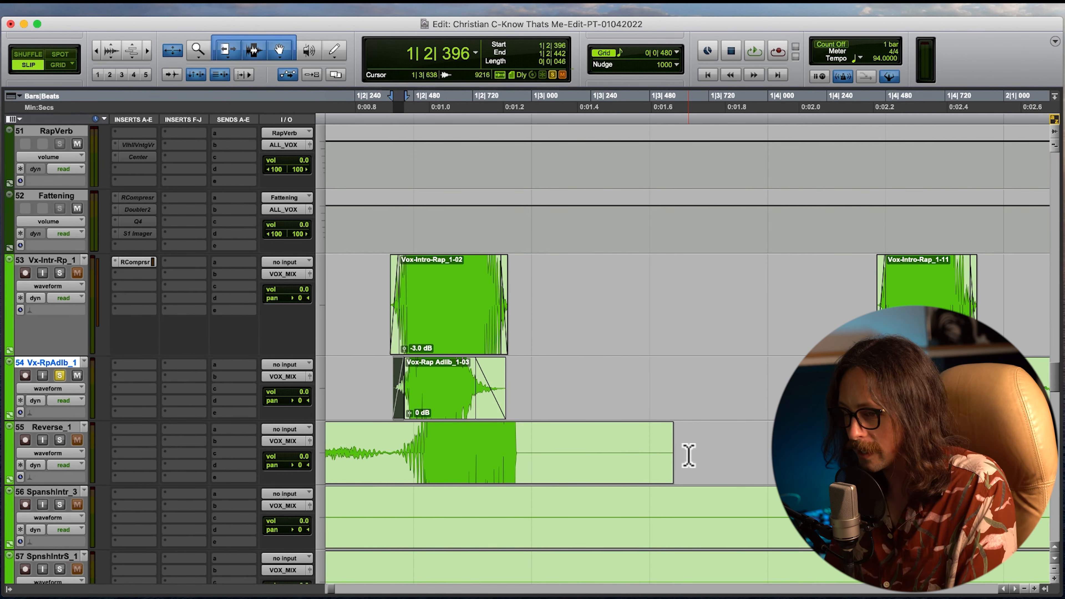
Step: Try Strip Silence on Vox-Rap Adlib_1-04 with a -49 dB threshold, undo it, and close the Strip Silence window
{"action": "key", "text": "r"}
{"action": "key", "text": "r"}
{"action": "key", "text": "r"}
{"action": "key", "text": "r"}
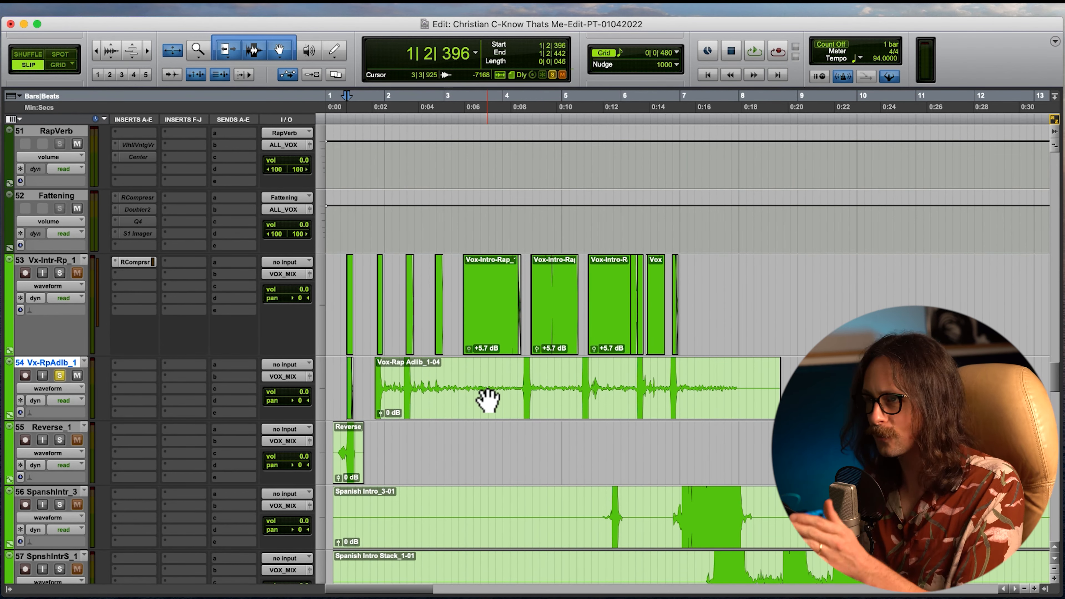
{"action": "left_click", "coordinate": [497, 416]}
{"action": "key", "text": "super+u"}
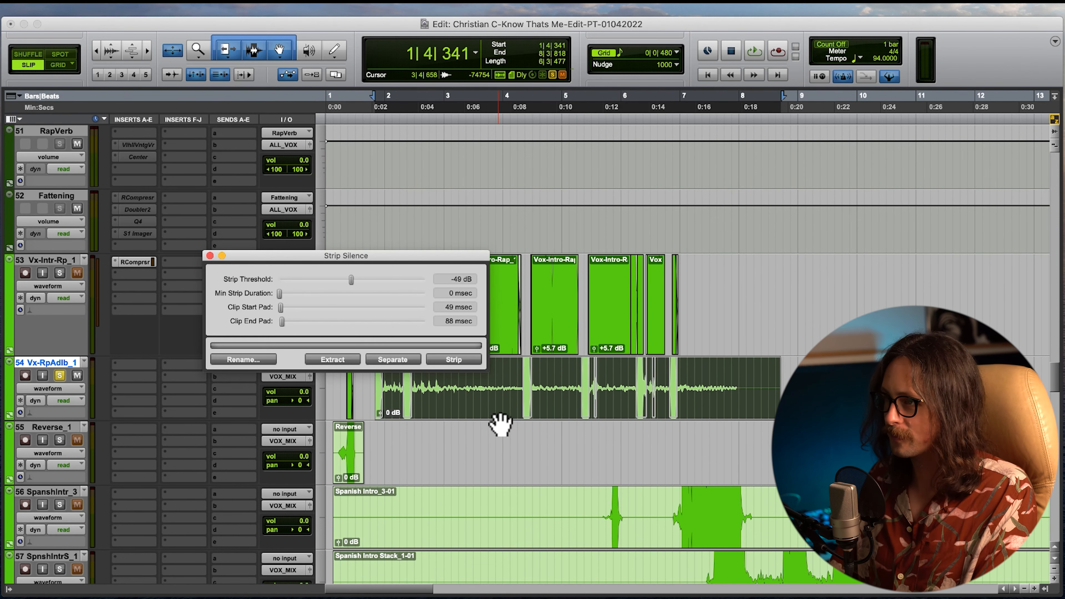
{"action": "left_click", "coordinate": [469, 357]}
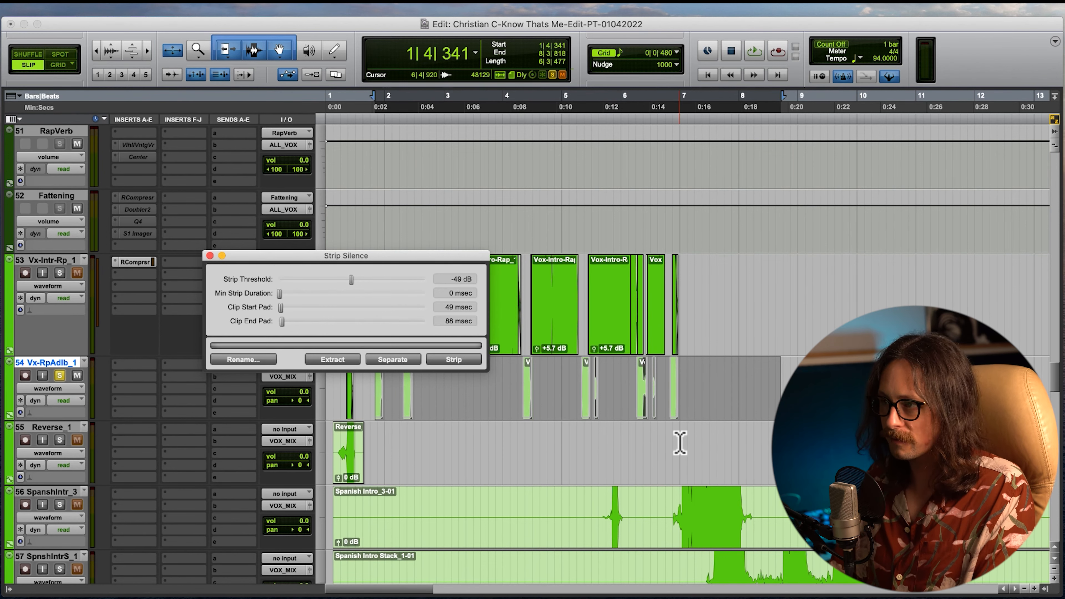
{"action": "key", "text": "super+z"}
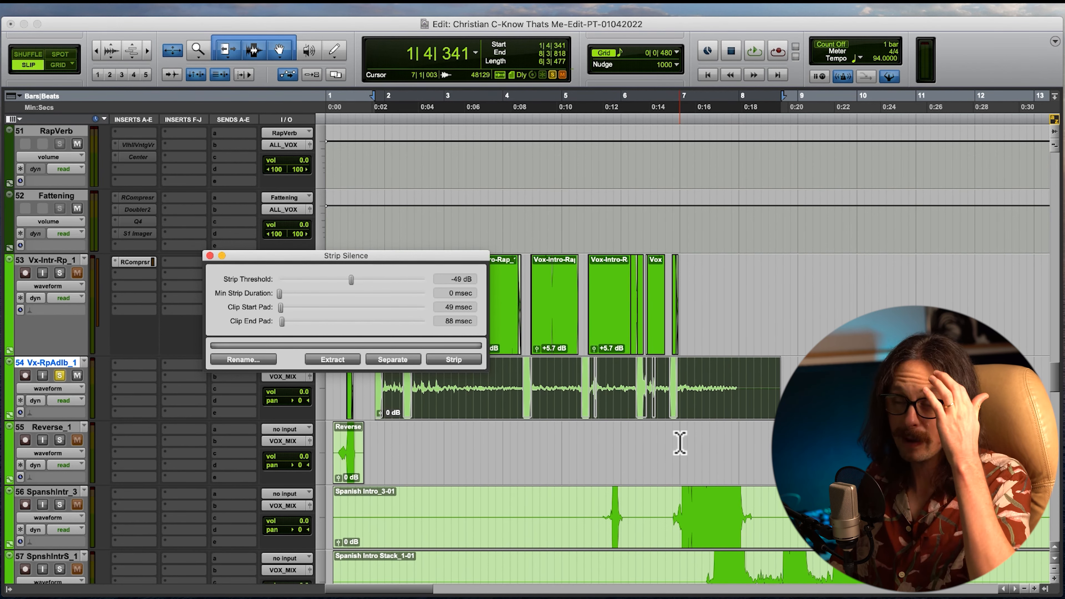
{"action": "left_click", "coordinate": [209, 255]}
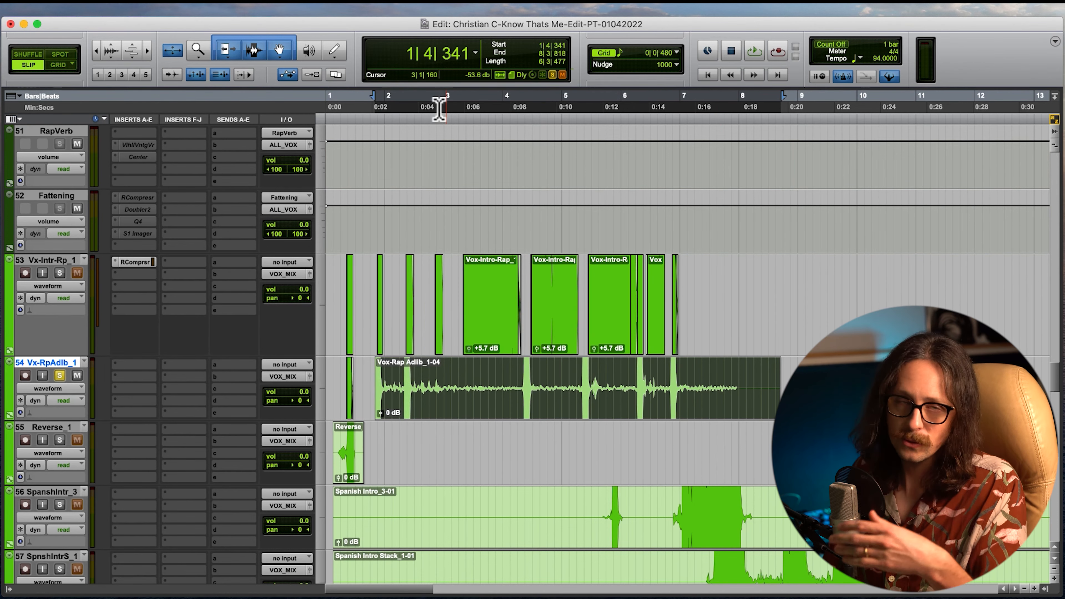
Step: Look through the iZotope AudioSuite processors for the RX 8 noise-repair tools
{"action": "left_click", "coordinate": [326, 7]}
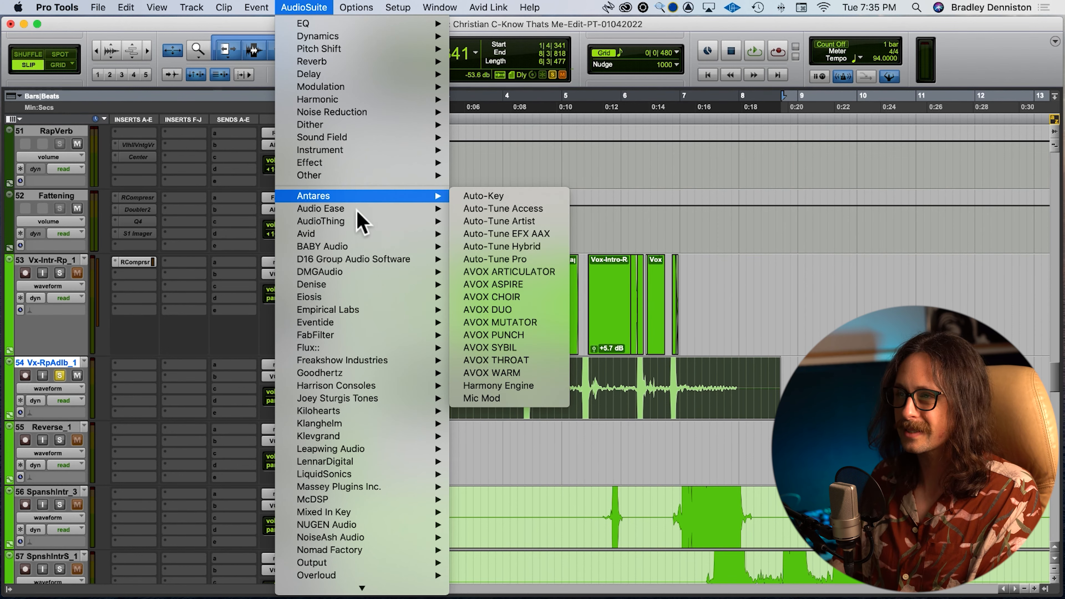
{"action": "scroll", "coordinate": [415, 441], "scroll_direction": "down", "scroll_amount": 10}
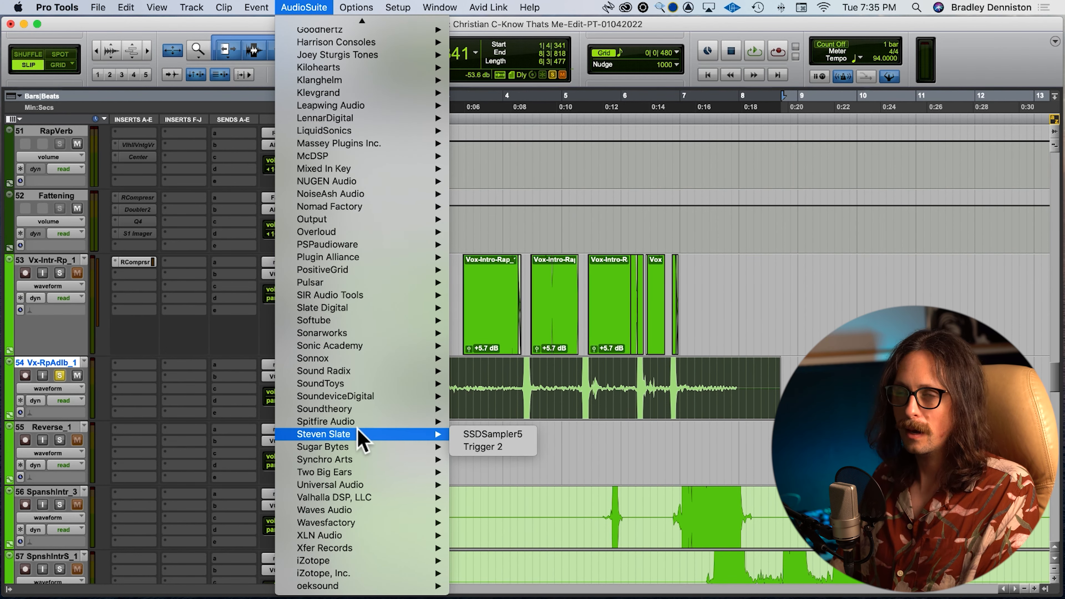
{"action": "mouse_move", "coordinate": [375, 562]}
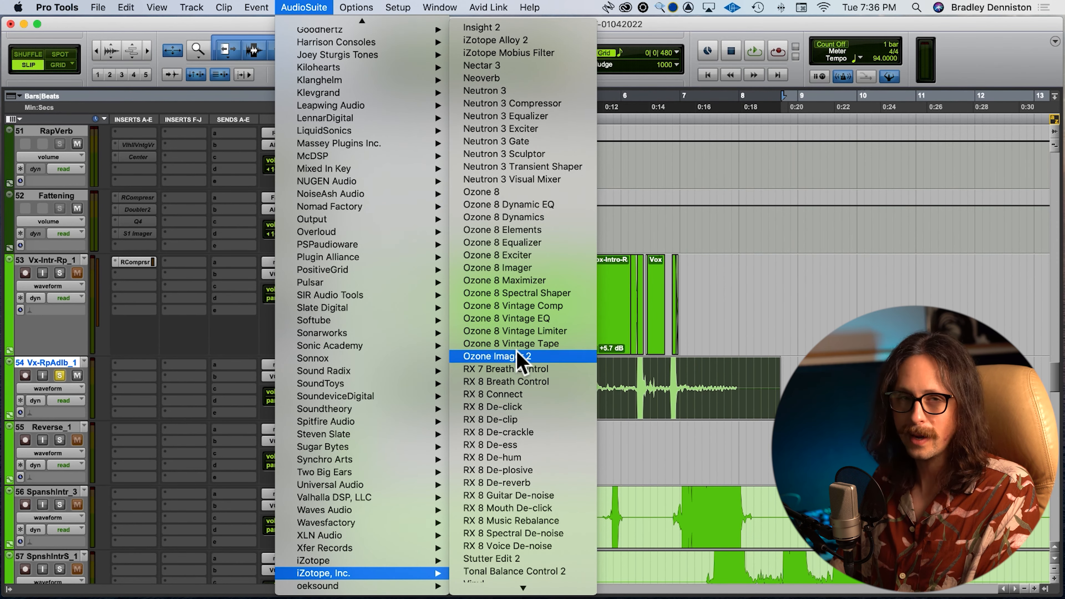
{"action": "scroll", "coordinate": [549, 466], "scroll_direction": "down", "scroll_amount": 2}
{"action": "scroll", "coordinate": [551, 524], "scroll_direction": "up", "scroll_amount": 2}
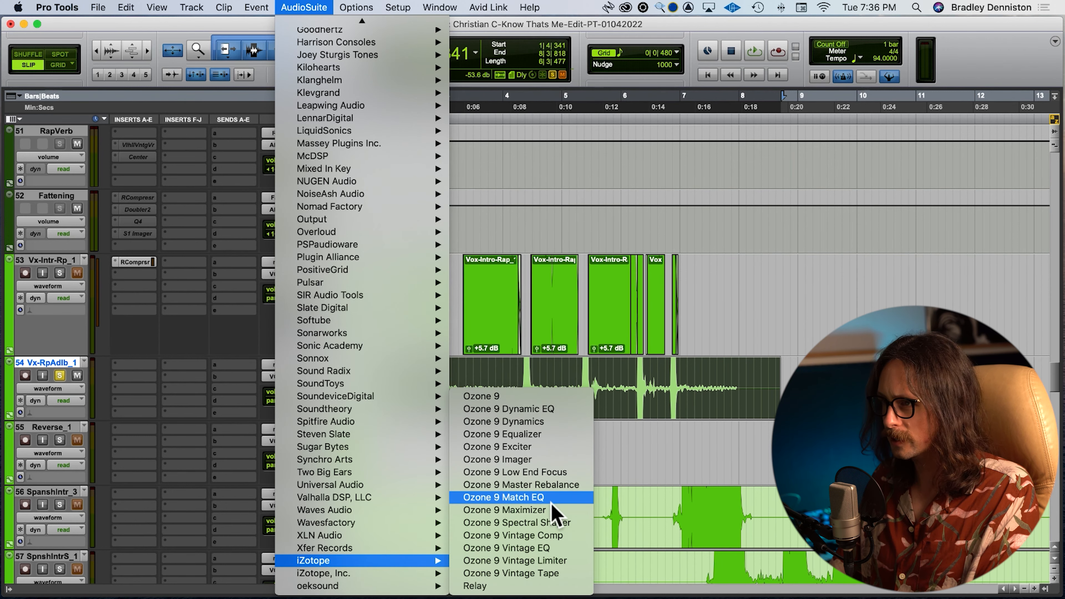
{"action": "mouse_move", "coordinate": [427, 579]}
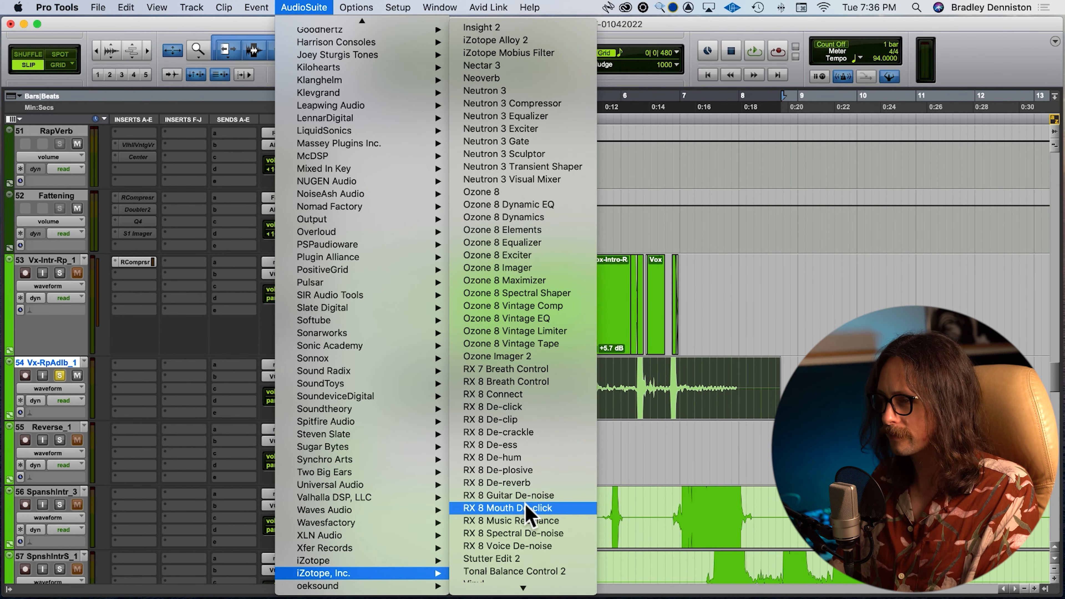
{"action": "scroll", "coordinate": [541, 562], "scroll_direction": "down", "scroll_amount": 2}
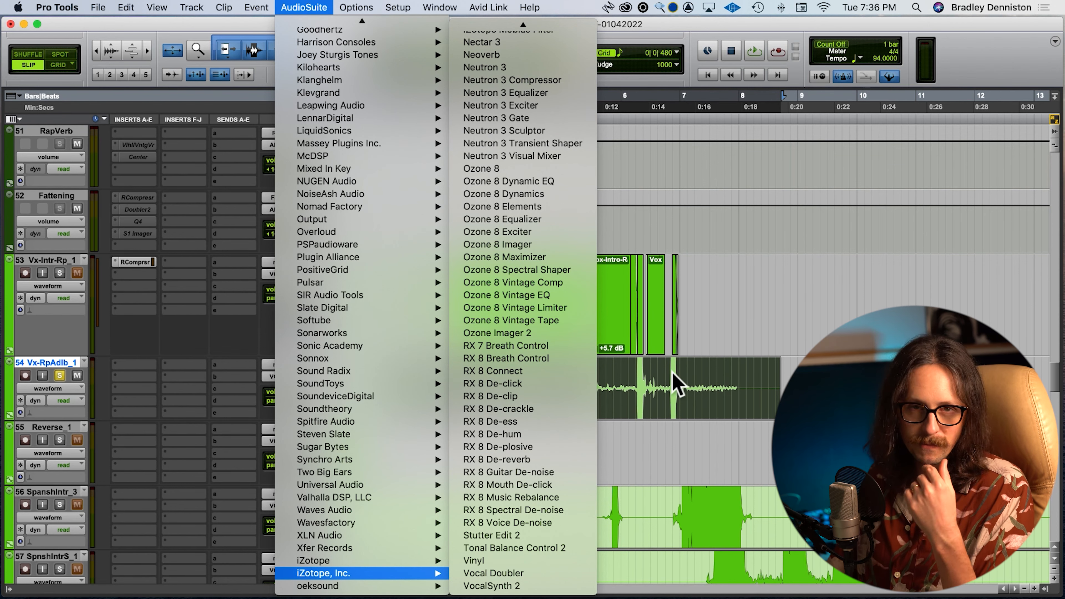
{"action": "left_click", "coordinate": [682, 386]}
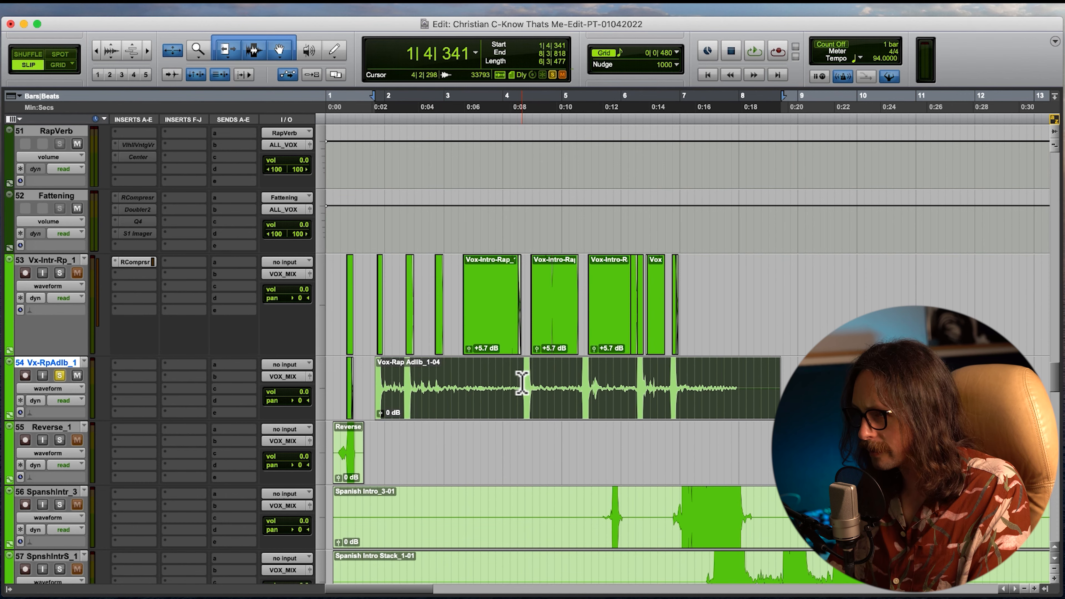
Step: Play the soloed ad-lib track from 4|2|330 to hear the word and the noise following it
{"action": "left_click", "coordinate": [522, 382]}
{"action": "key", "text": "super+bracketright"}
{"action": "key", "text": "super+bracketright"}
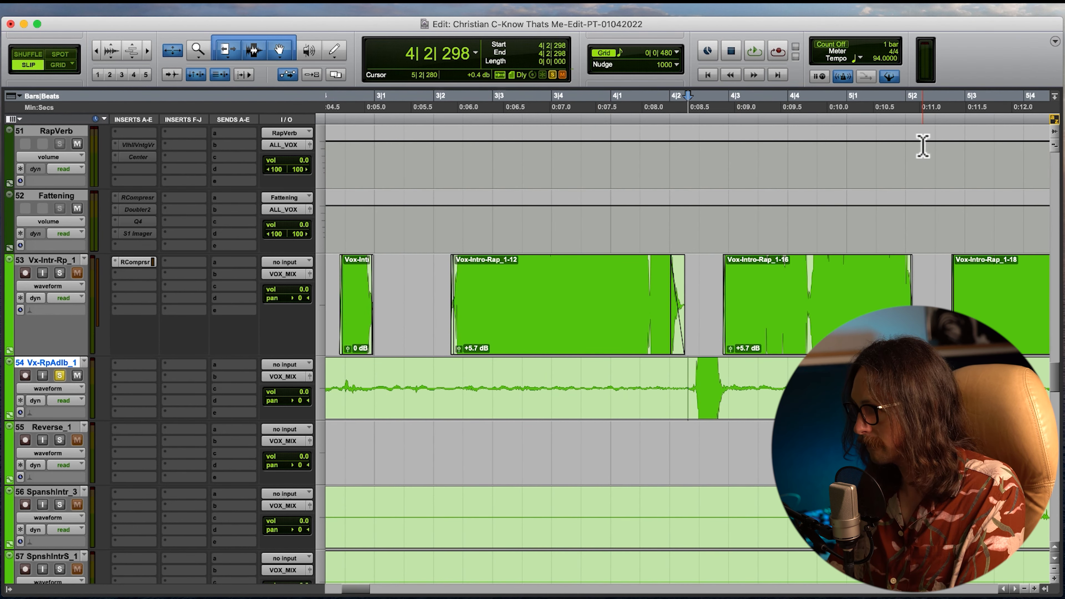
{"action": "left_click", "coordinate": [690, 377]}
{"action": "key", "text": "super+bracketleft"}
{"action": "key", "text": "super+bracketleft"}
{"action": "key", "text": "super+bracketleft"}
{"action": "key", "text": "space"}
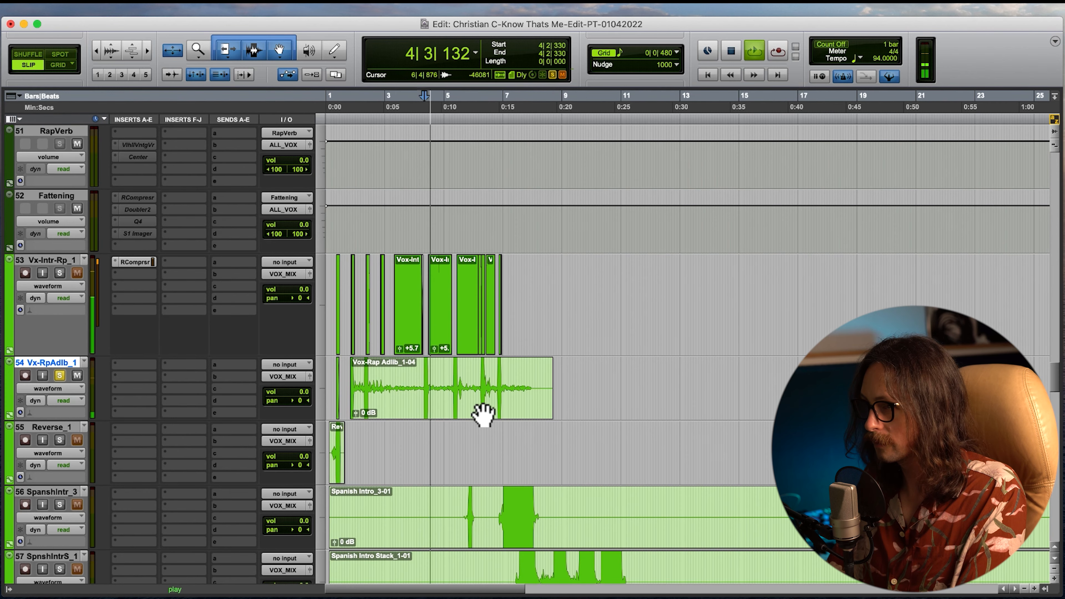
{"action": "key", "text": "space"}
Step: Switch the solo from Vx-RpAdlb_1 to Vx-Intr-Rp_1, restore the normal waveform height, and play the rap from 3|3|622
{"action": "left_click", "coordinate": [60, 375]}
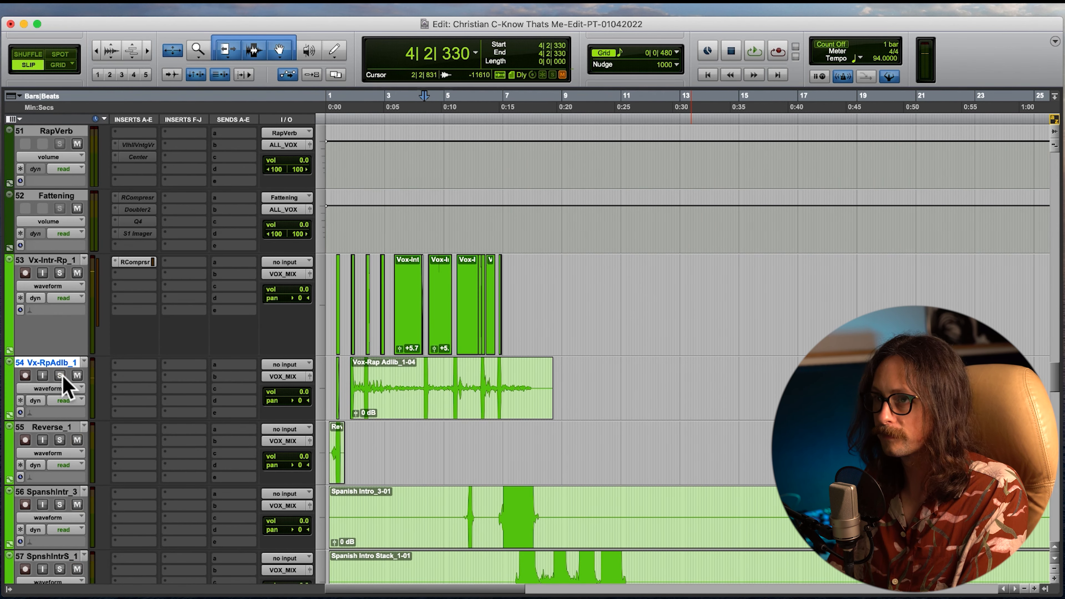
{"action": "left_click", "coordinate": [59, 273]}
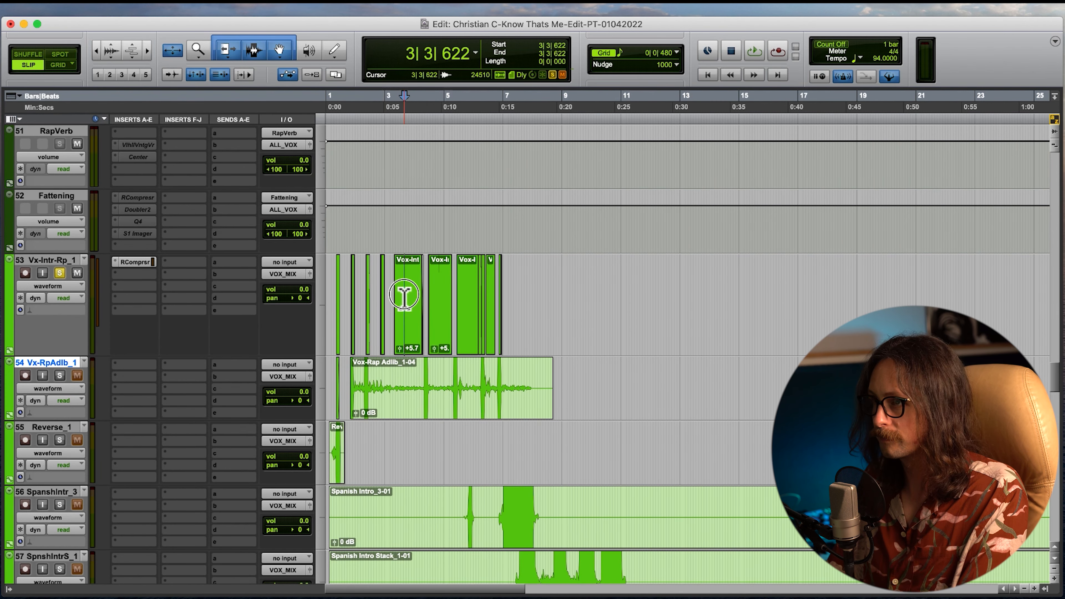
{"action": "left_click", "coordinate": [405, 299]}
{"action": "key", "text": "space"}
{"action": "key", "text": "super+bracketright"}
{"action": "key", "text": "super+bracketright"}
{"action": "key", "text": "super+bracketright"}
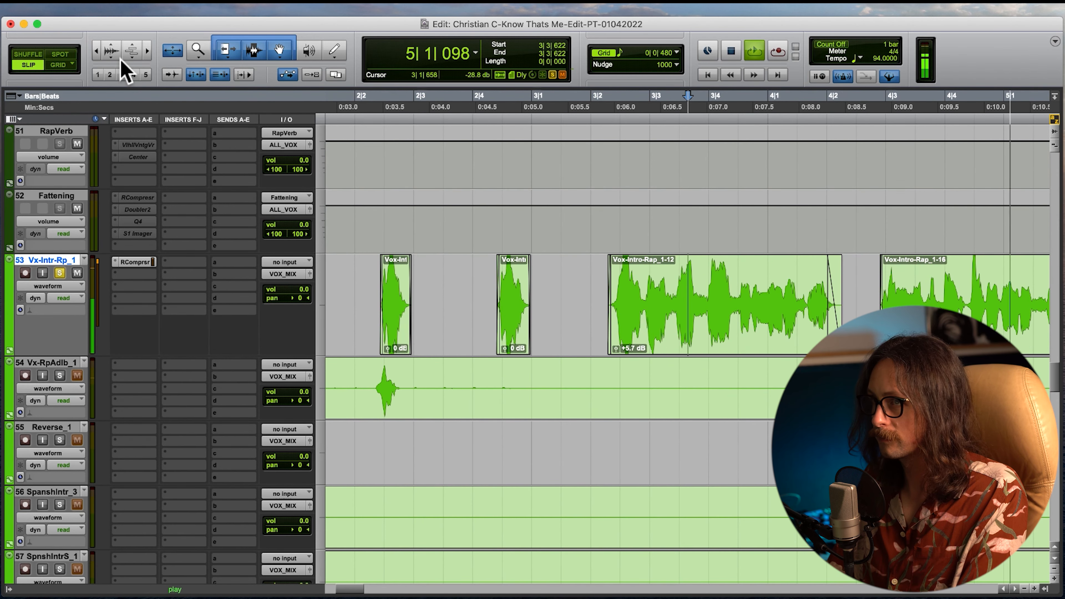
{"action": "left_click", "coordinate": [115, 54]}
{"action": "key", "text": "r"}
{"action": "key", "text": "r"}
{"action": "key", "text": "r"}
{"action": "key", "text": "t"}
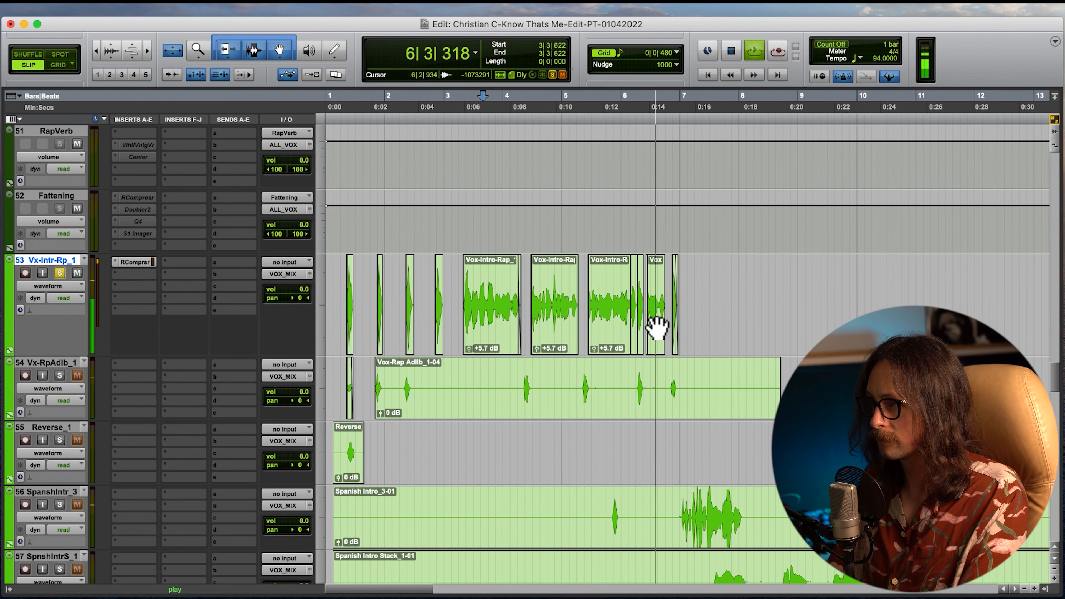
{"action": "key", "text": "space"}
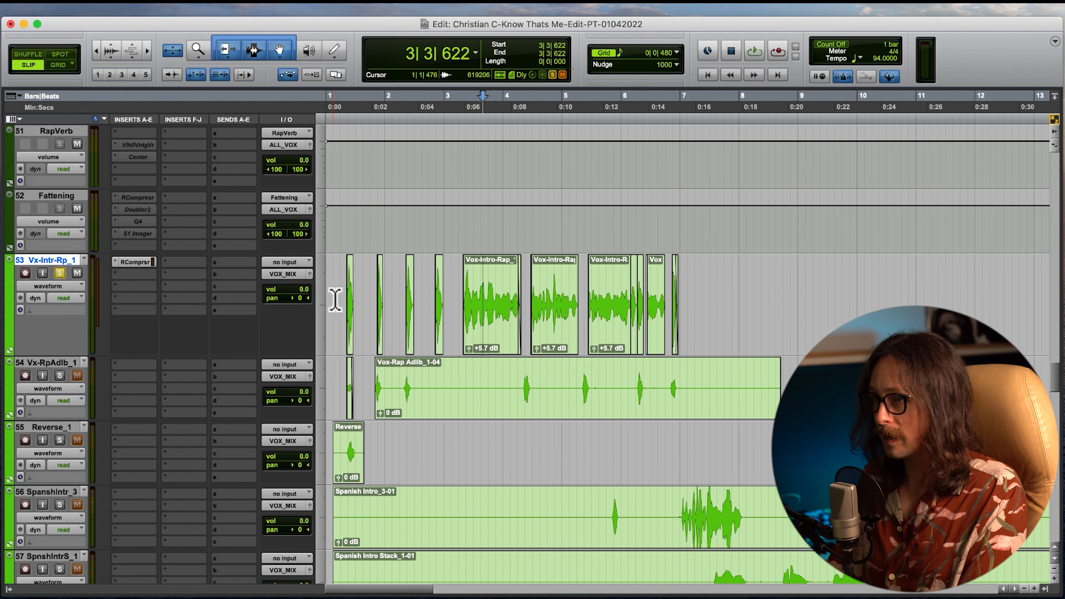
Step: Select the first word clip on Vx-Intr-Rp_1, starting at 1|2|422, and open the iZotope RX 8 De-plosive AudioSuite processor for it
{"action": "left_click", "coordinate": [339, 296]}
{"action": "key", "text": "t"}
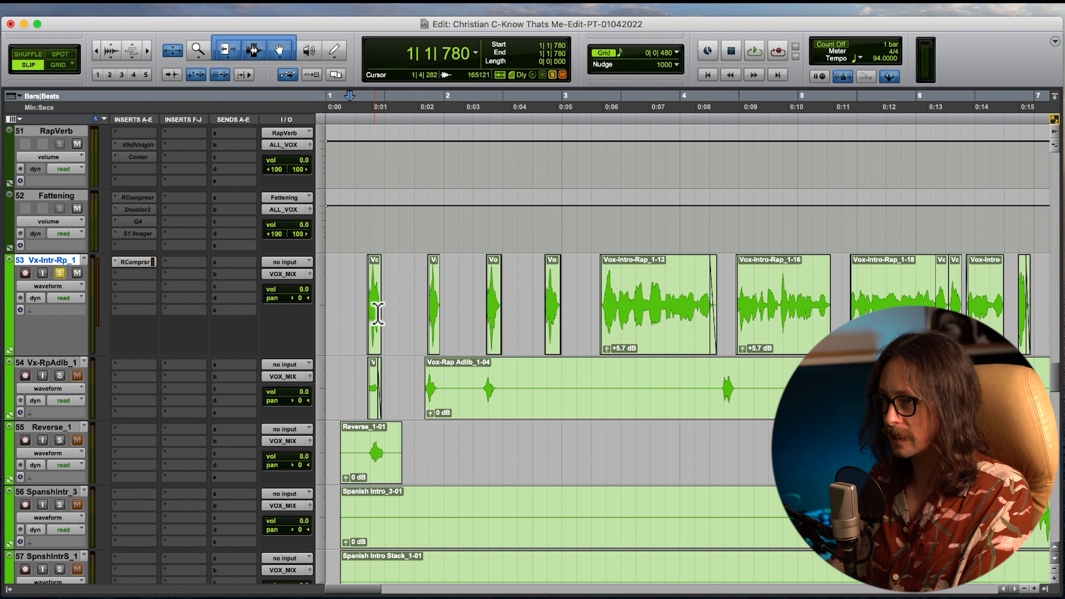
{"action": "key", "text": "t"}
{"action": "left_click", "coordinate": [423, 317]}
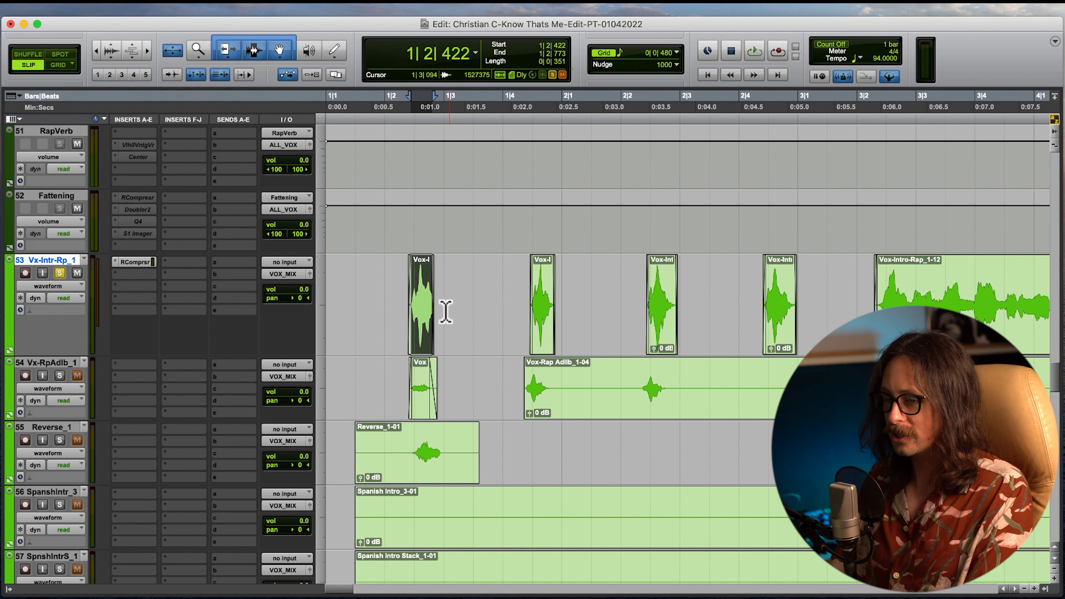
{"action": "left_click", "coordinate": [302, 7]}
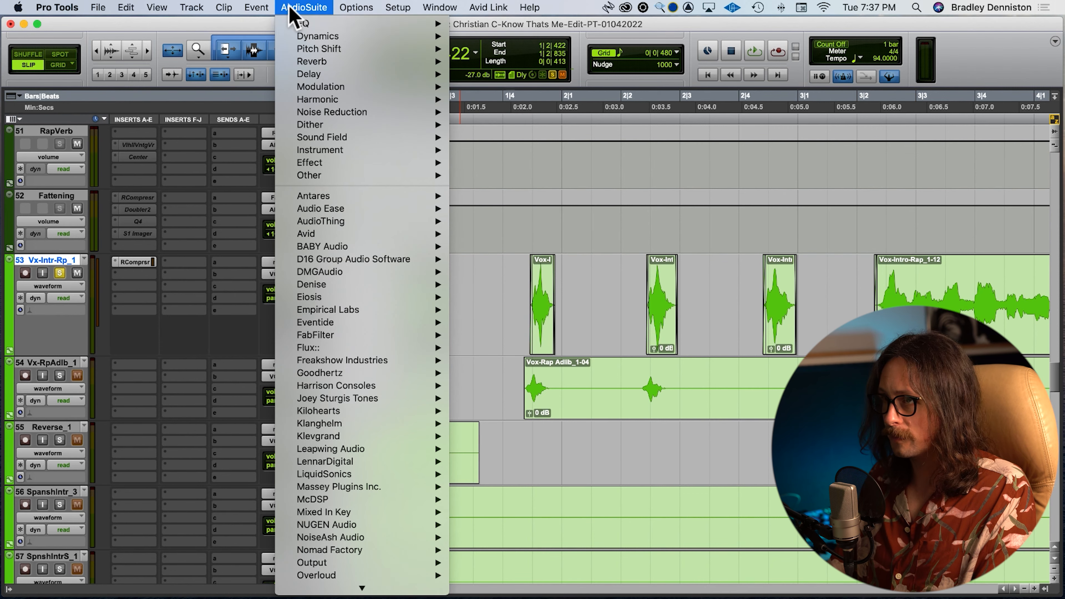
{"action": "scroll", "coordinate": [394, 441], "scroll_direction": "down", "scroll_amount": 10}
{"action": "mouse_move", "coordinate": [351, 539]}
{"action": "scroll", "coordinate": [351, 545], "scroll_direction": "down", "scroll_amount": 3}
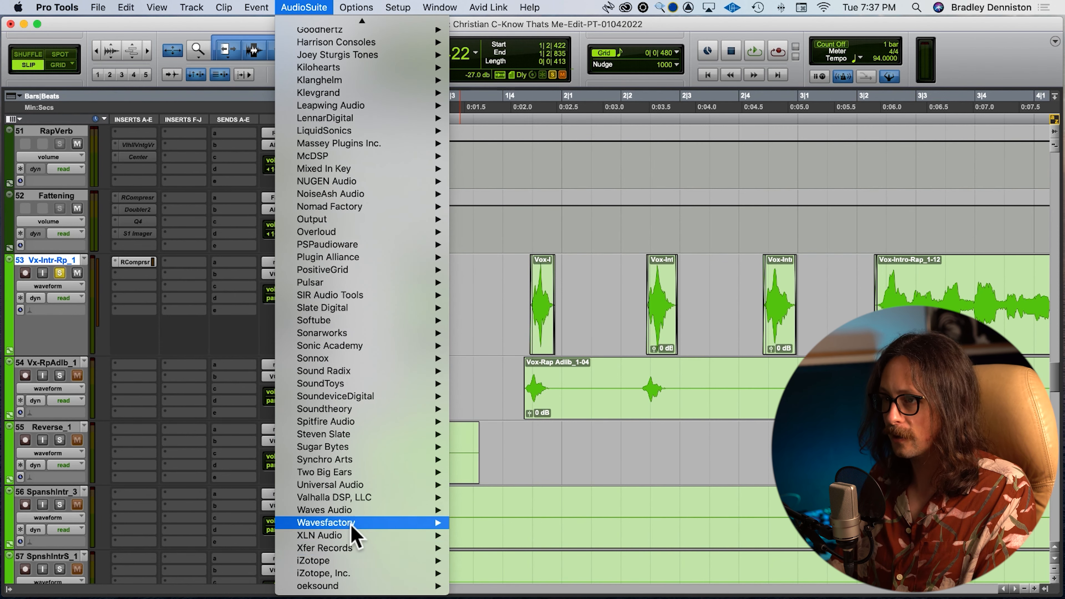
{"action": "mouse_move", "coordinate": [367, 560]}
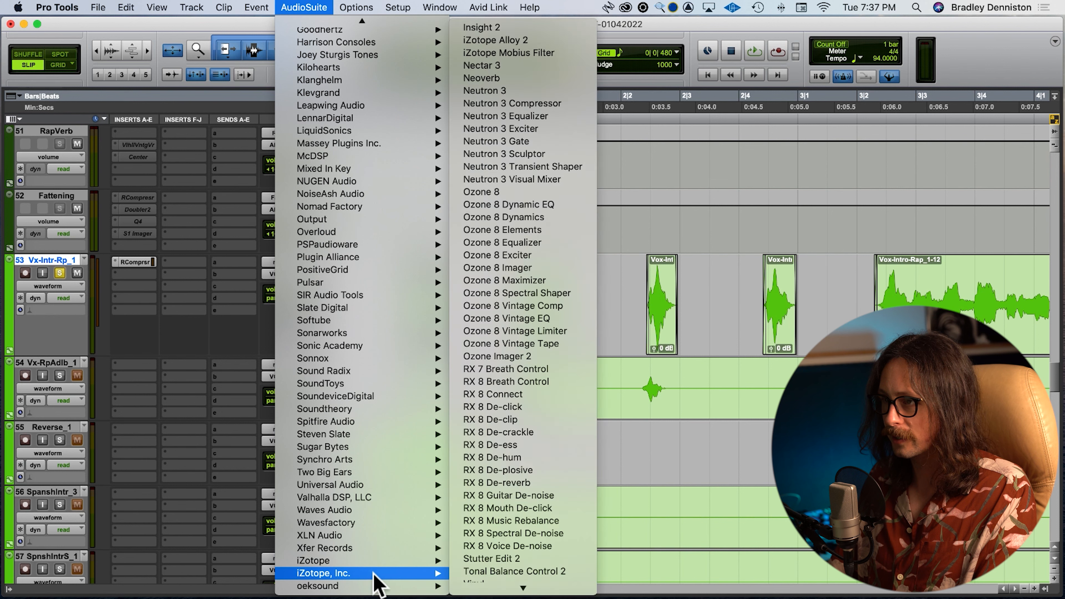
{"action": "scroll", "coordinate": [541, 457], "scroll_direction": "down", "scroll_amount": 2}
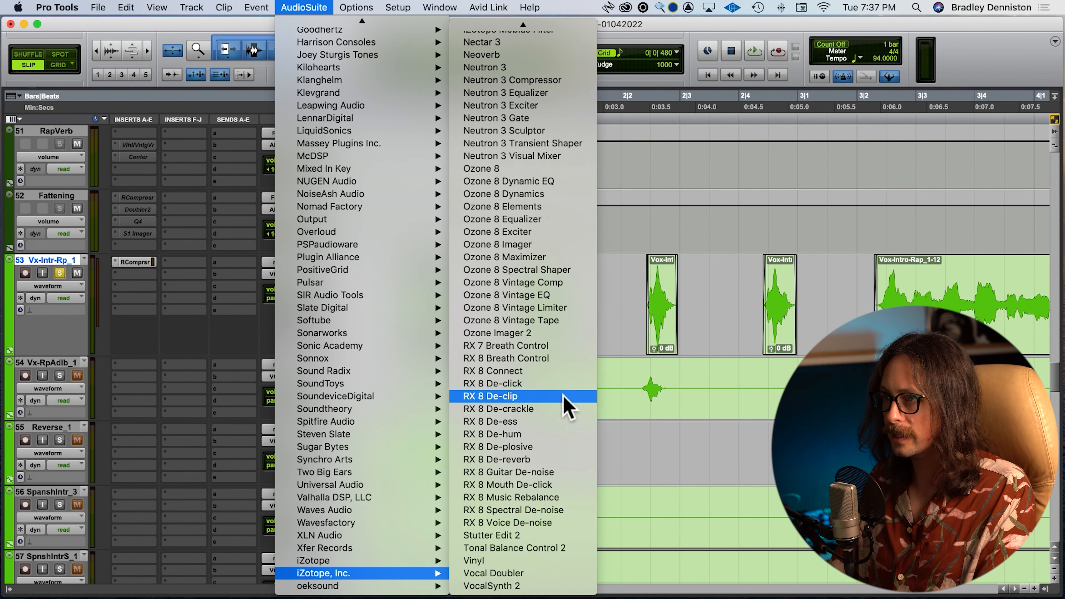
{"action": "left_click", "coordinate": [552, 448]}
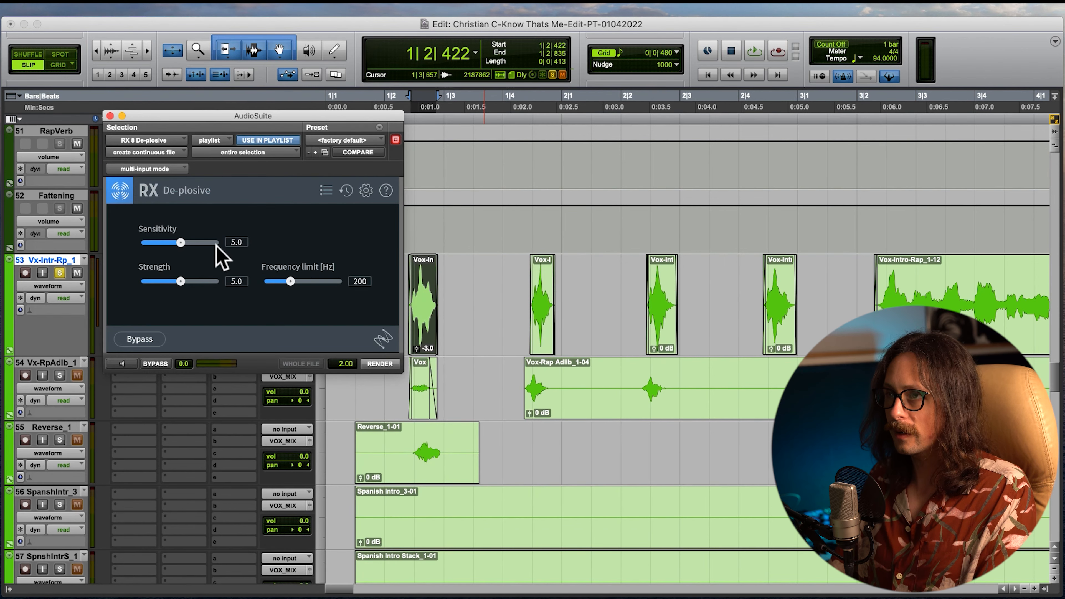
Step: Close the De-plosive window without rendering and place the edit cursor at 1|2|253, just before the first word on Vx-Intr-Rp_1
{"action": "left_click_drag", "start_coordinate": [261, 121], "coordinate": [461, 174]}
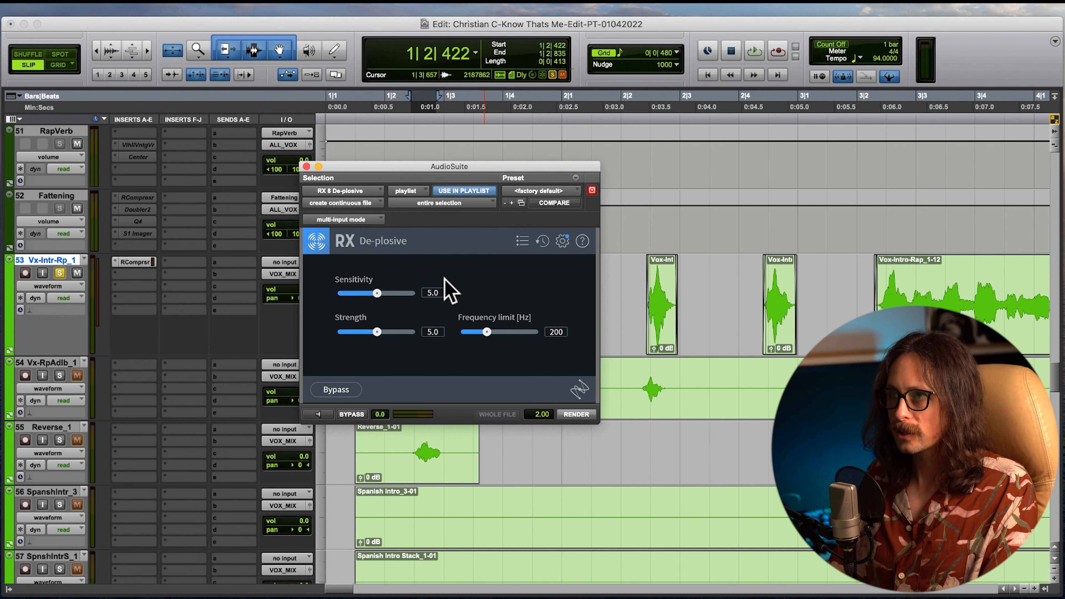
{"action": "left_click", "coordinate": [306, 166]}
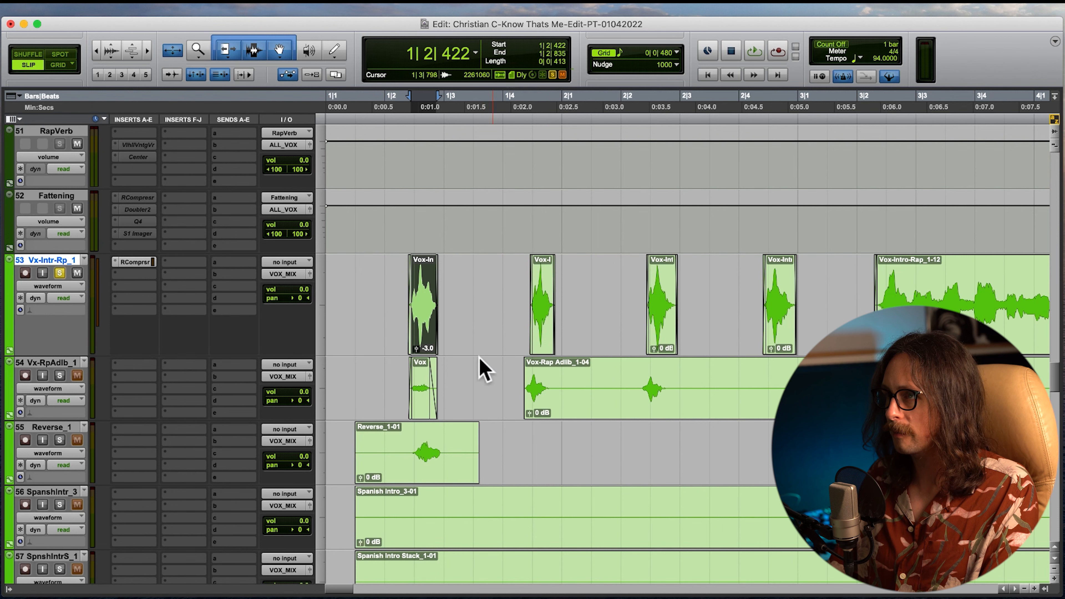
{"action": "left_click", "coordinate": [401, 279]}
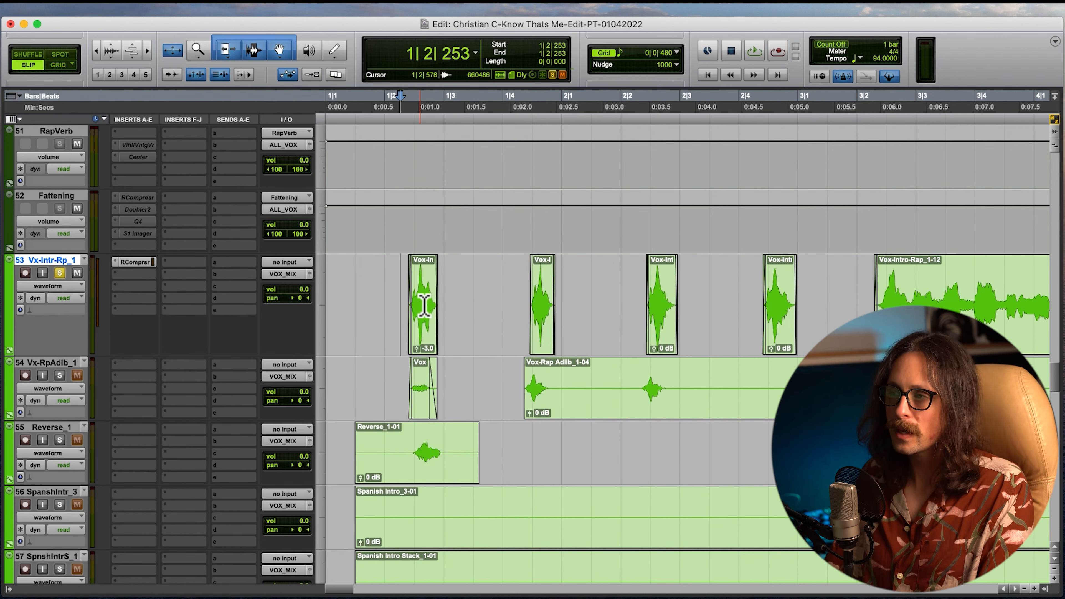